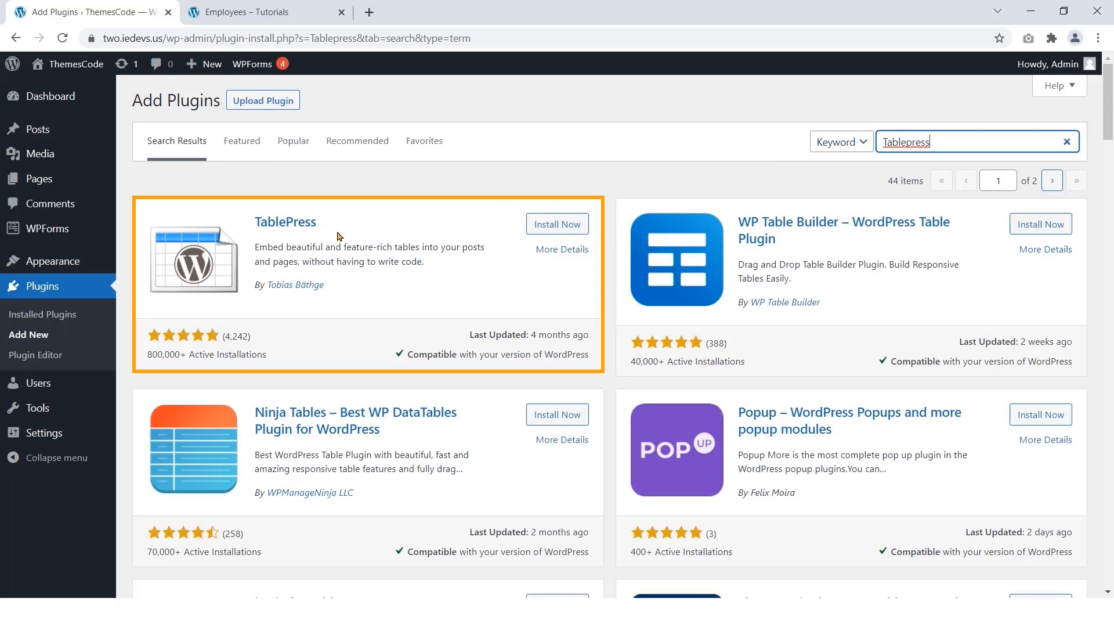
Step: Install the TablePress plugin and activate it
click(536, 225)
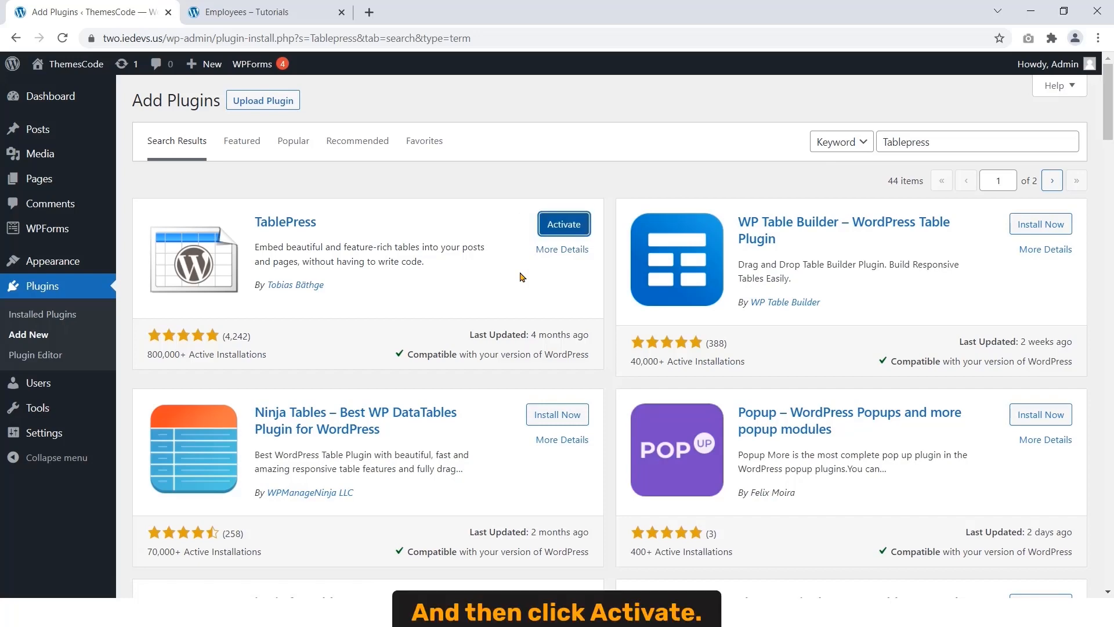
click(568, 229)
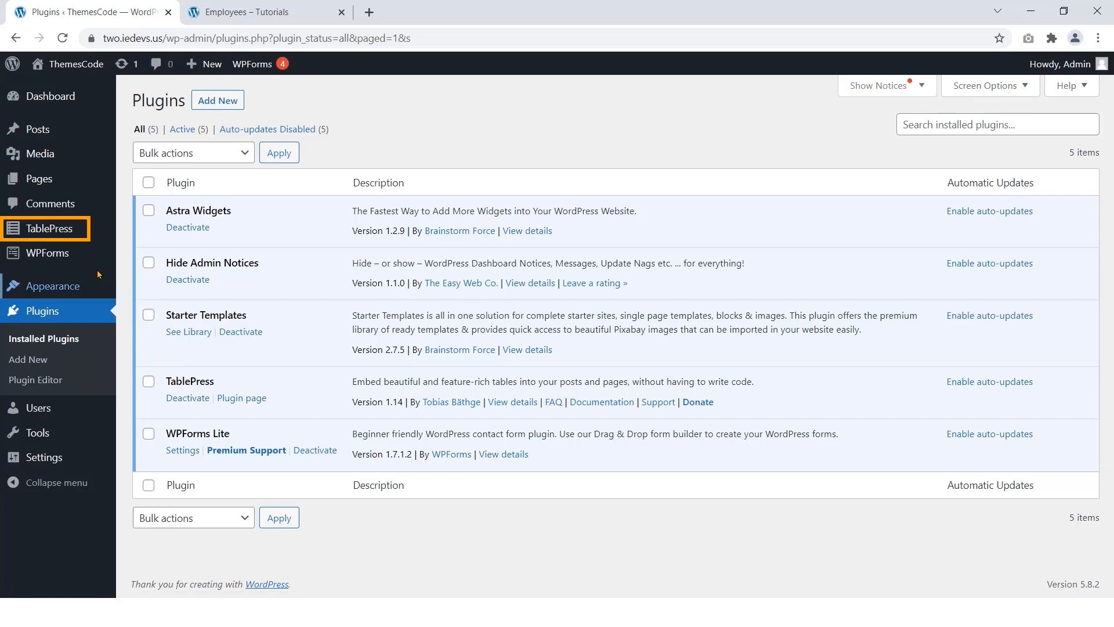
mouse_move(66, 238)
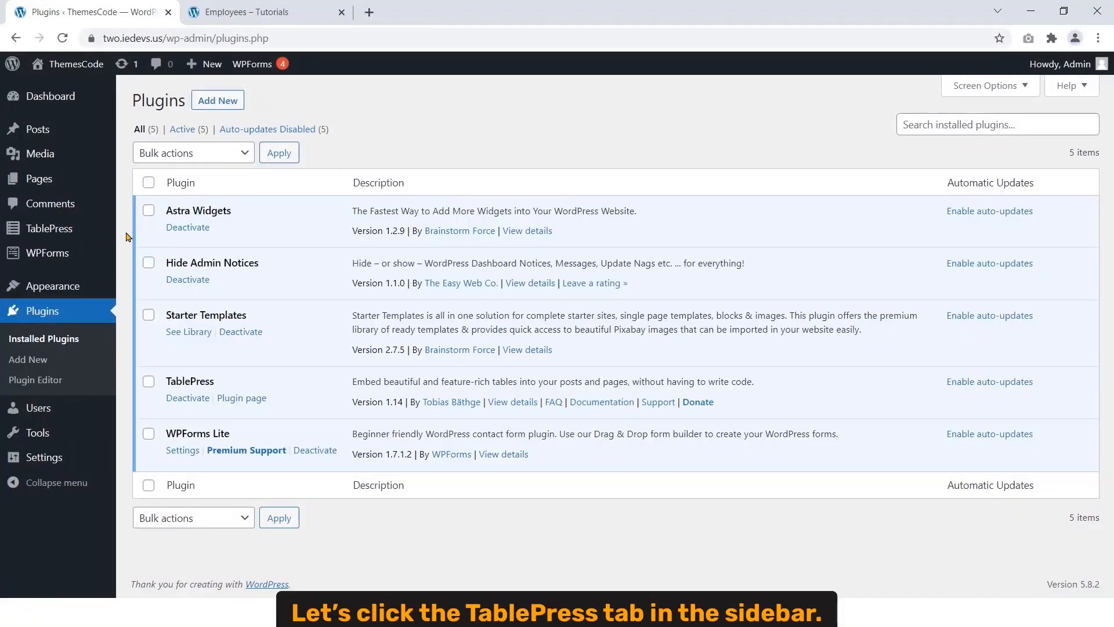
Step: Open the TablePress table list, then preview and close the Computer Accessories table
click(69, 230)
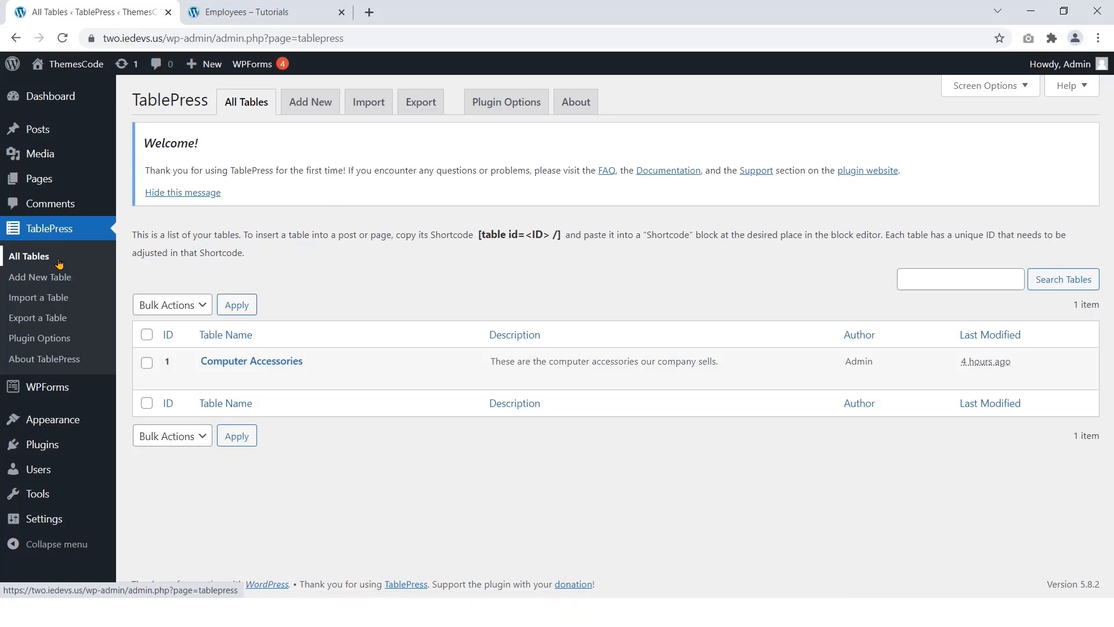
mouse_move(228, 372)
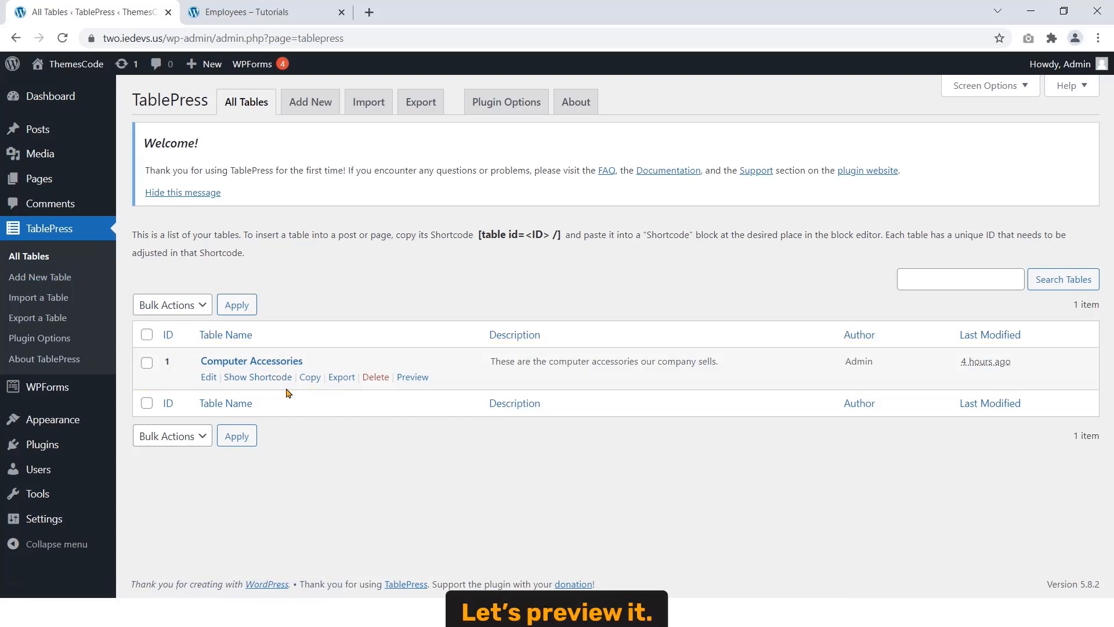
click(412, 379)
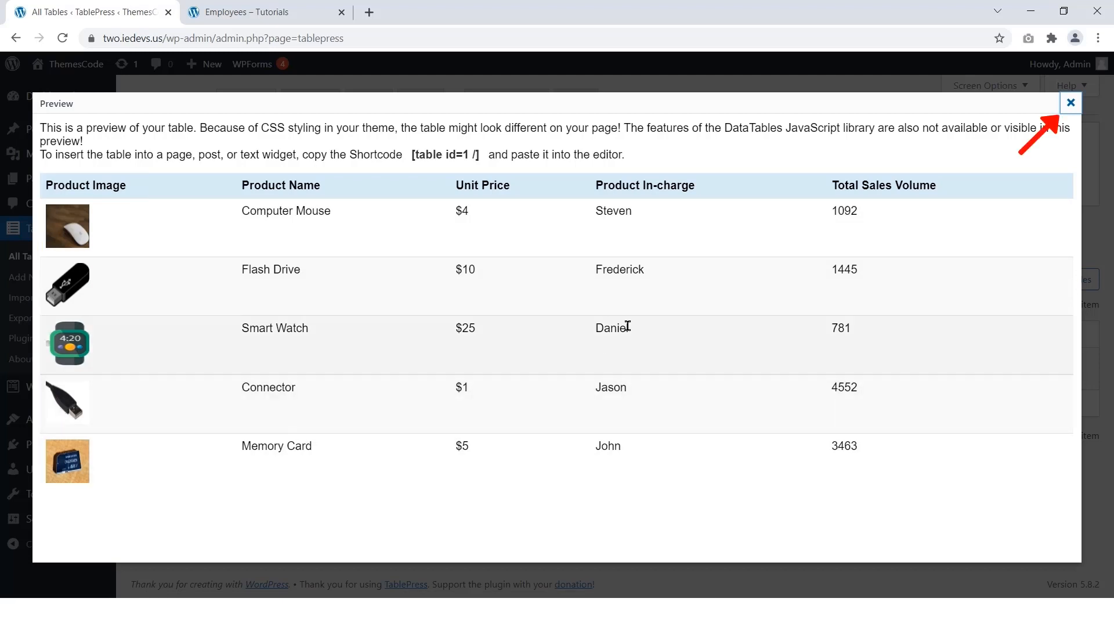
click(1069, 104)
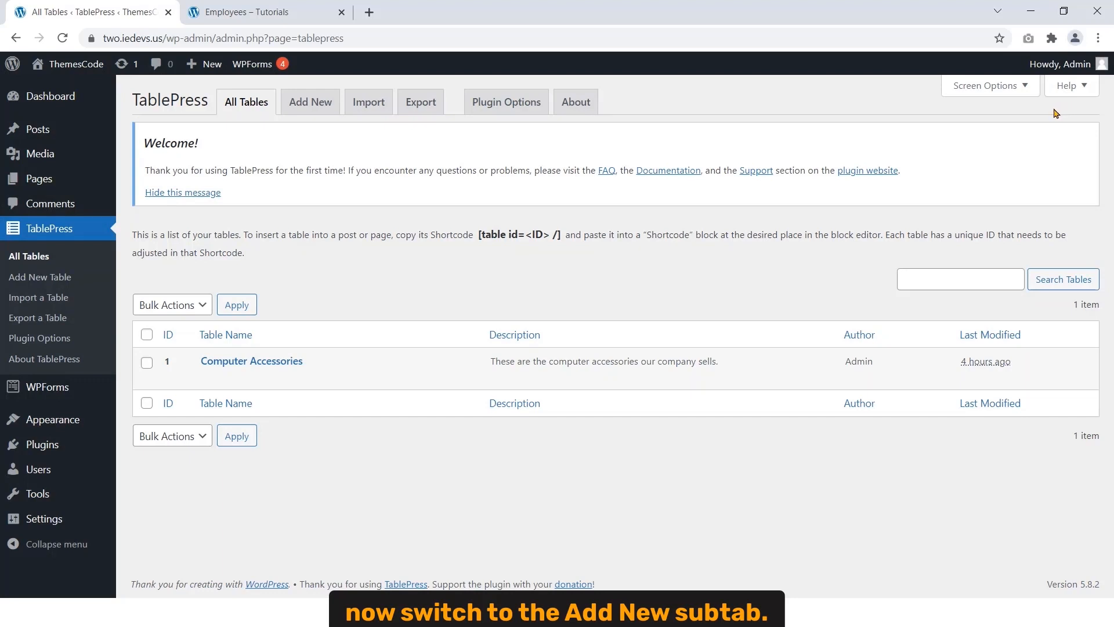
Step: Start a new TablePress table, then view the reference Employees page on the live site
click(313, 105)
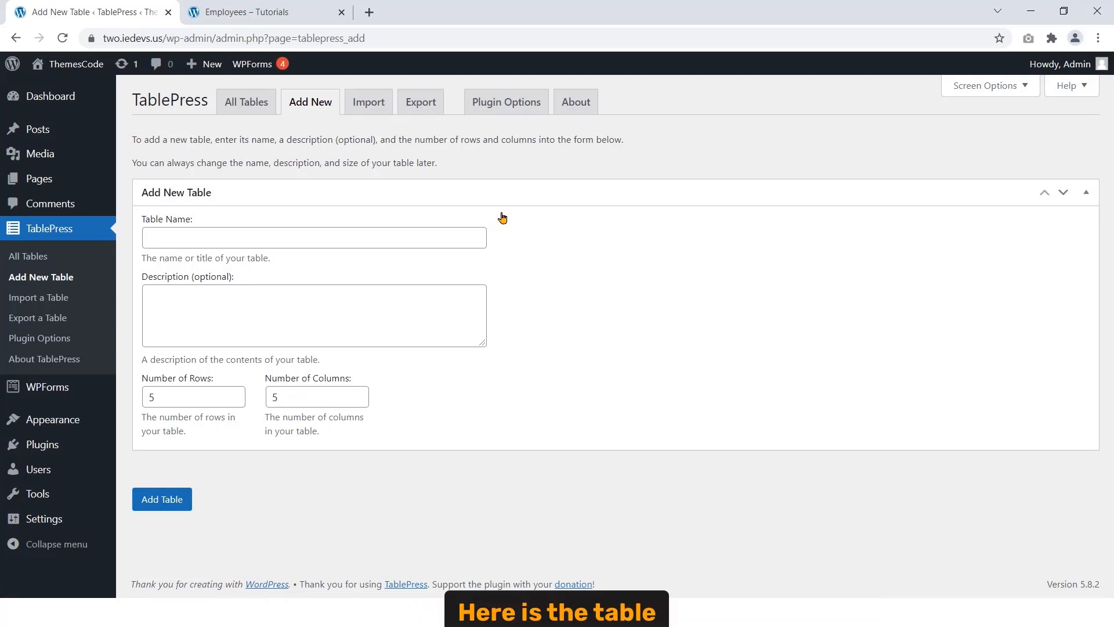
click(289, 14)
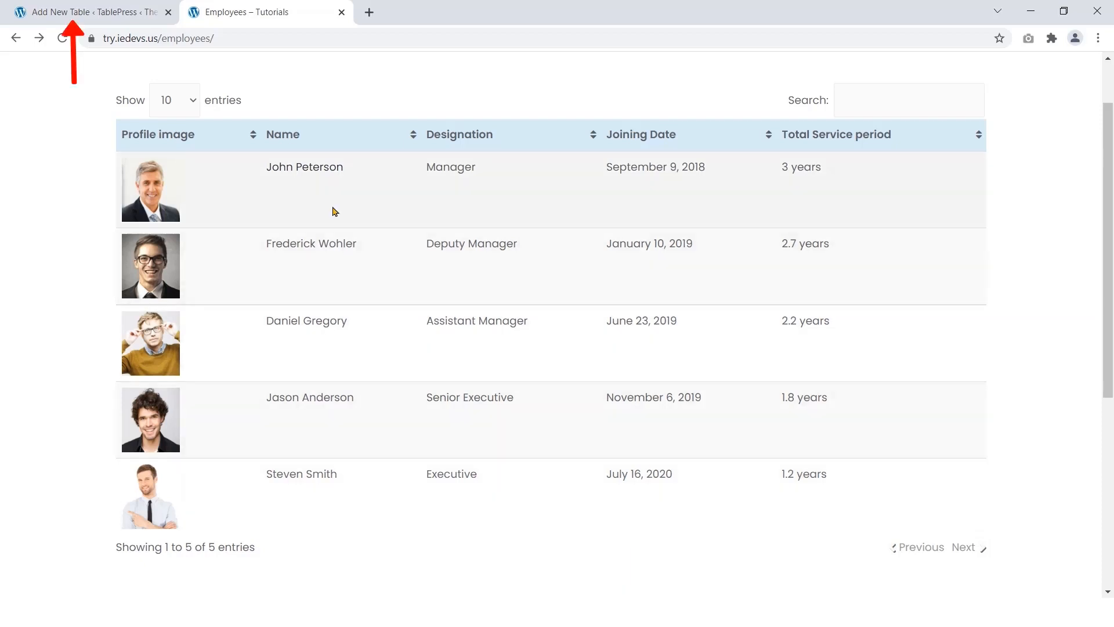
Step: Name the table 'Table of Employees' and describe it as an IT farm's current employees
click(131, 14)
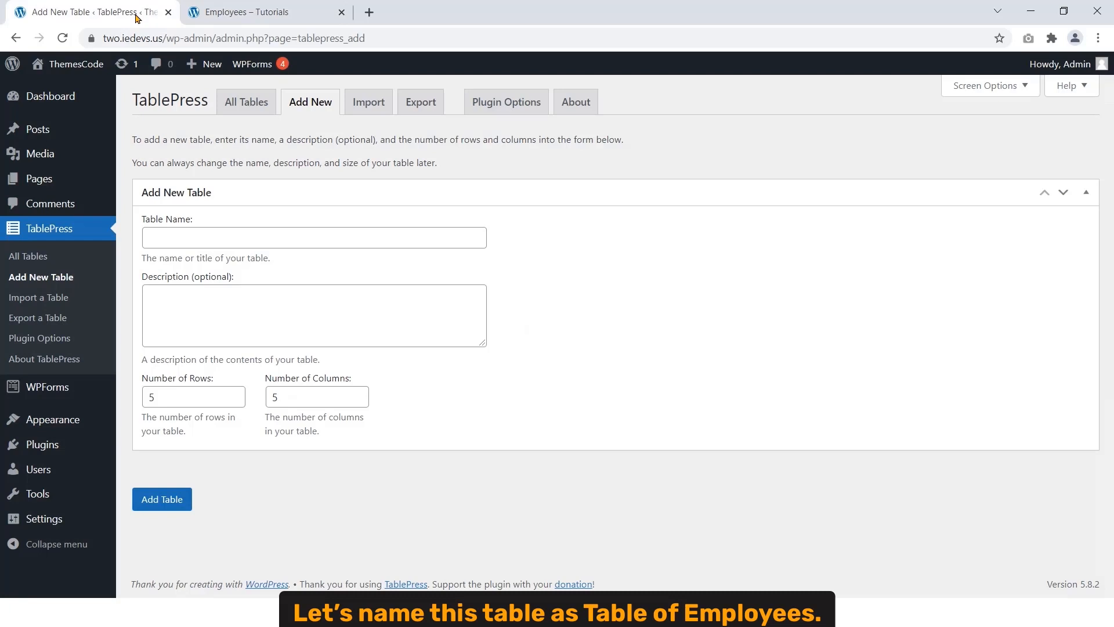
click(230, 232)
text(Table of Employees)
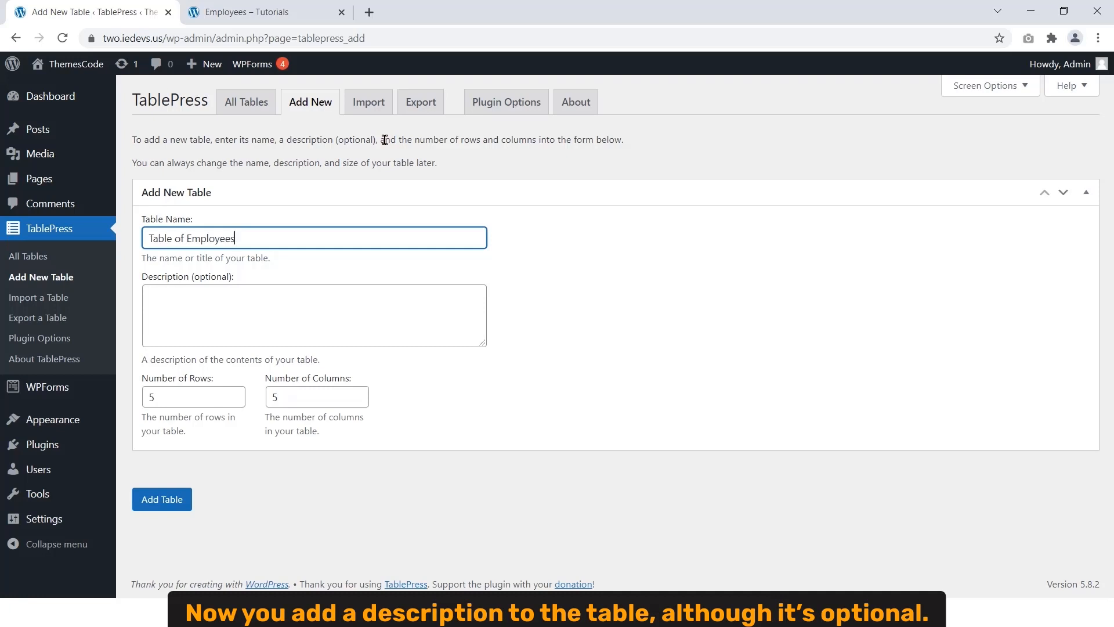
click(309, 296)
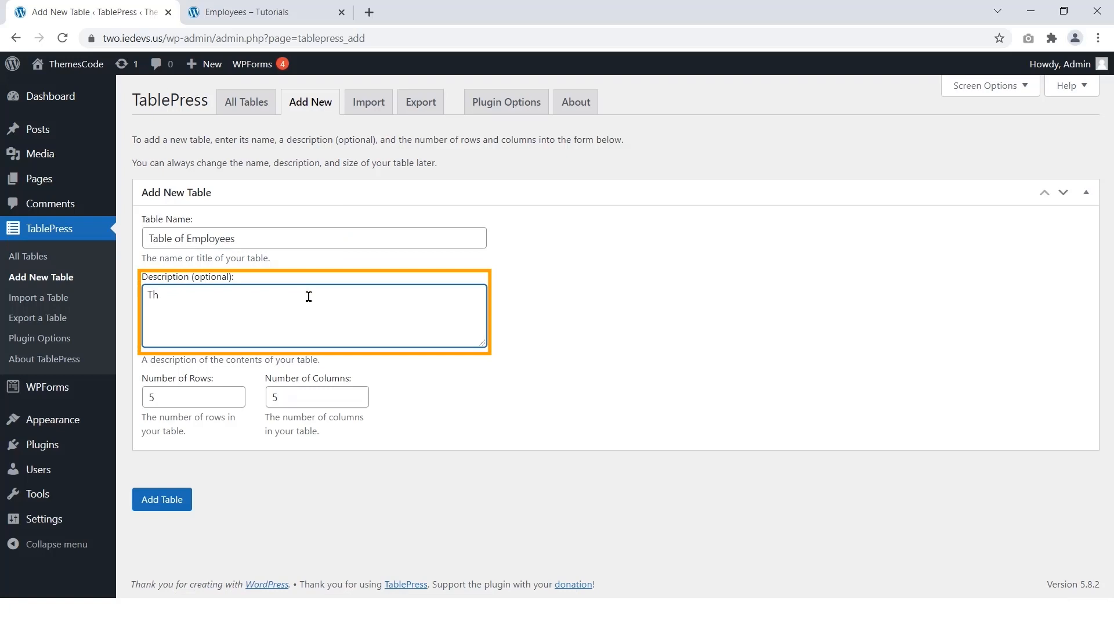
text(This table is about the employees)
key(ctrl+Left)
text(current)
key(End)
text(of an IT farm. The table )
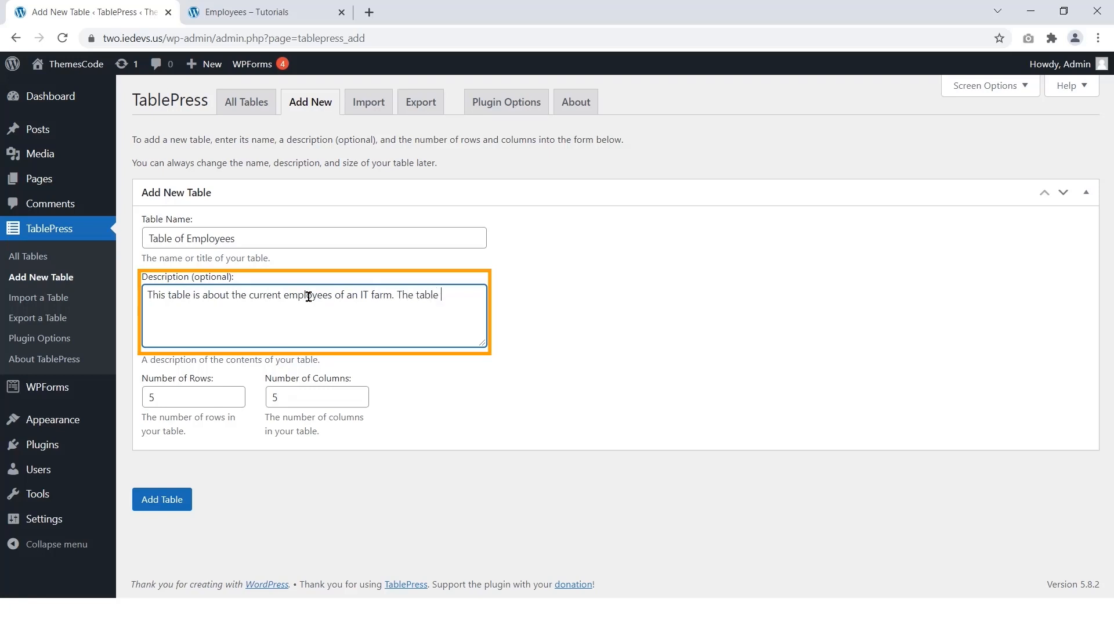
text(contains their profile images, full names)
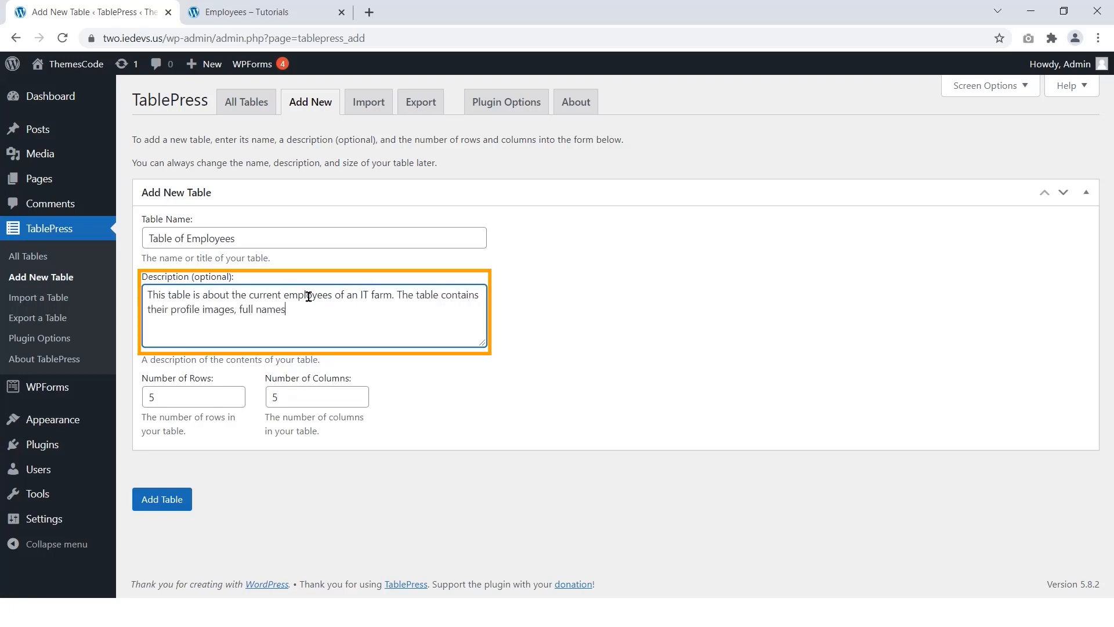
text(, designations, joining dates, and total service periods.)
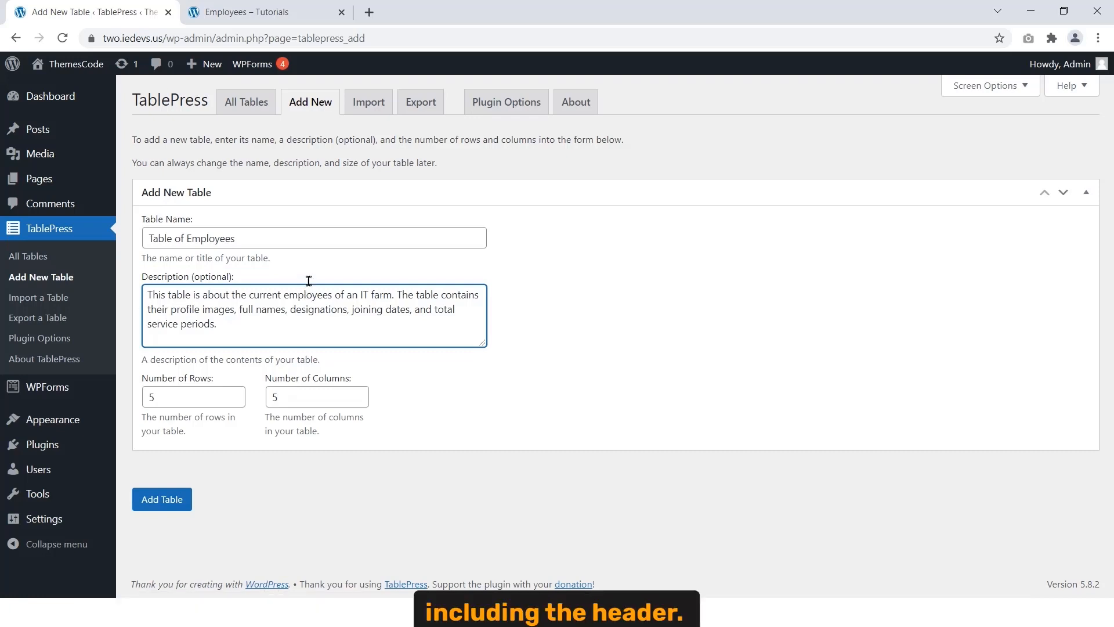
click(304, 17)
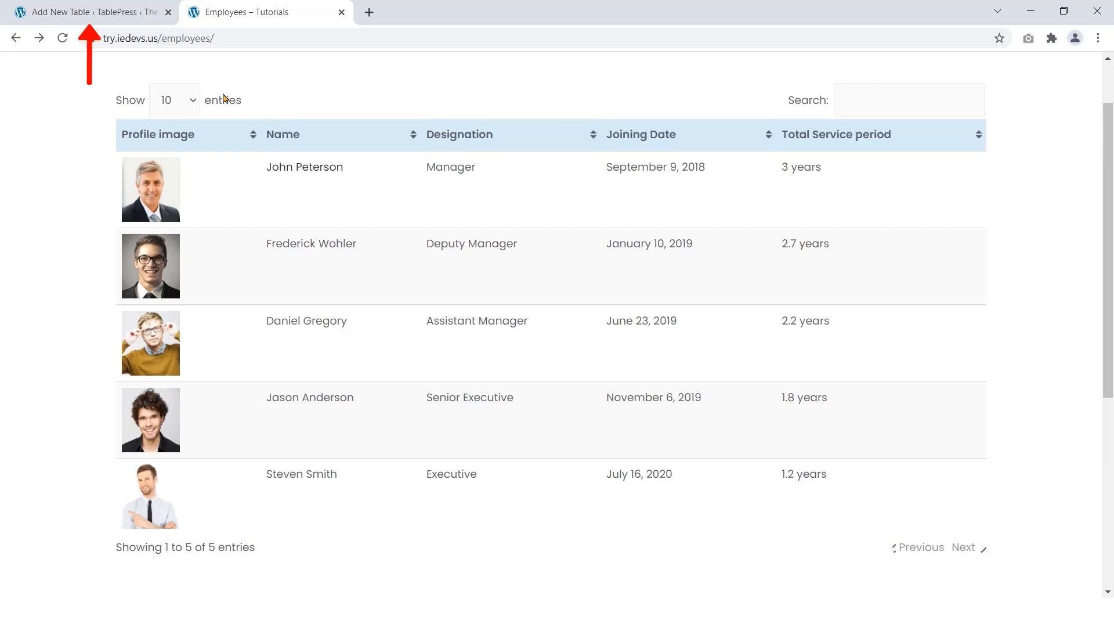
Step: Create the table with 6 rows and 5 columns
click(118, 16)
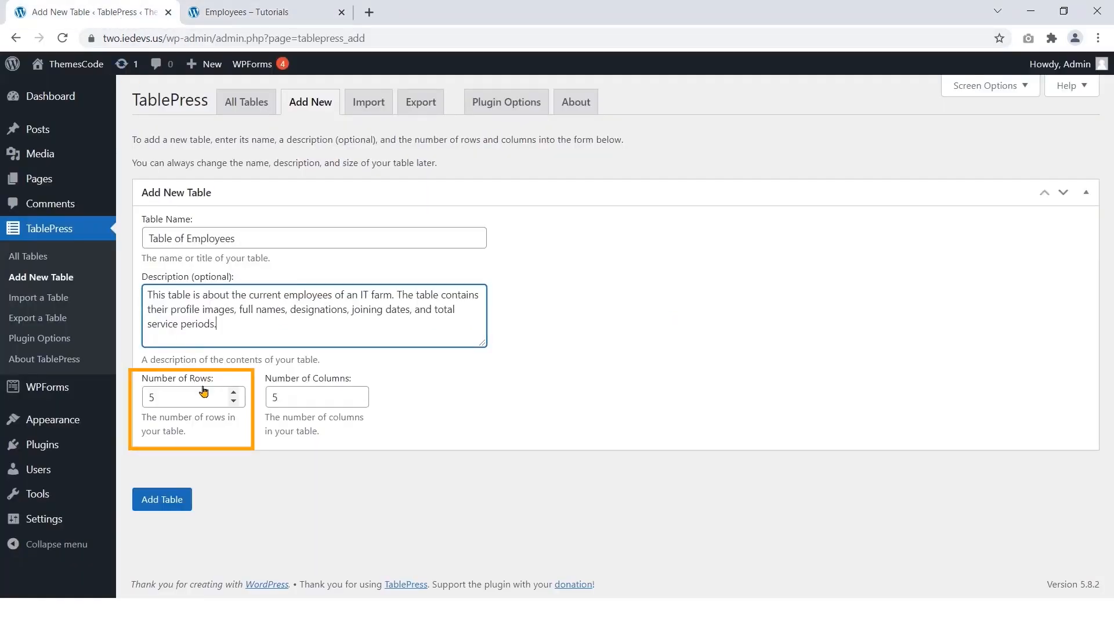
click(235, 394)
click(291, 397)
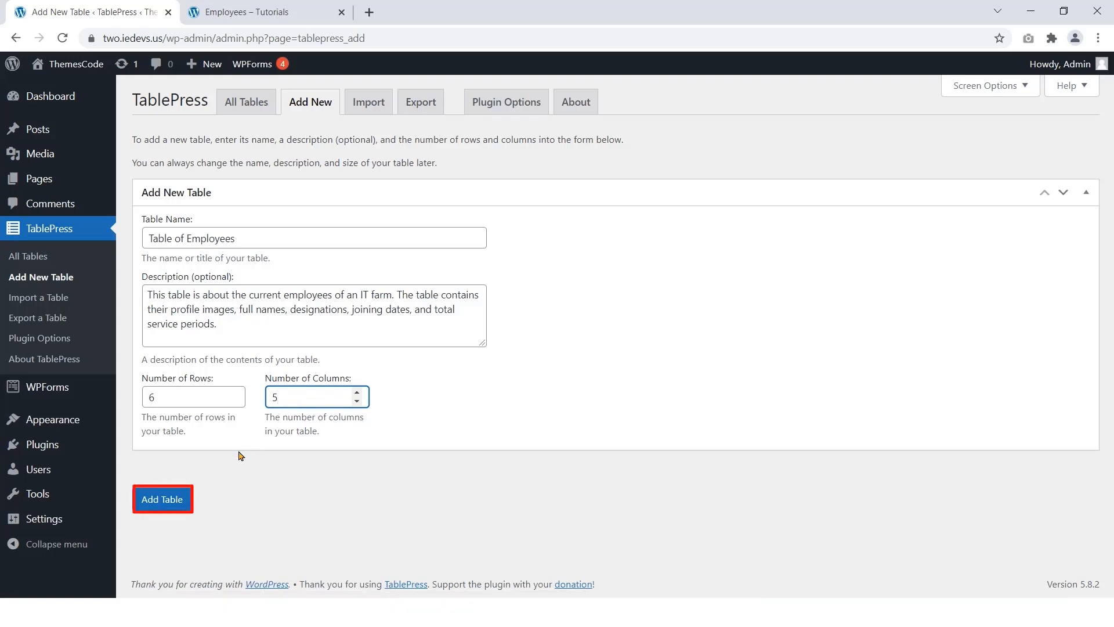
click(168, 501)
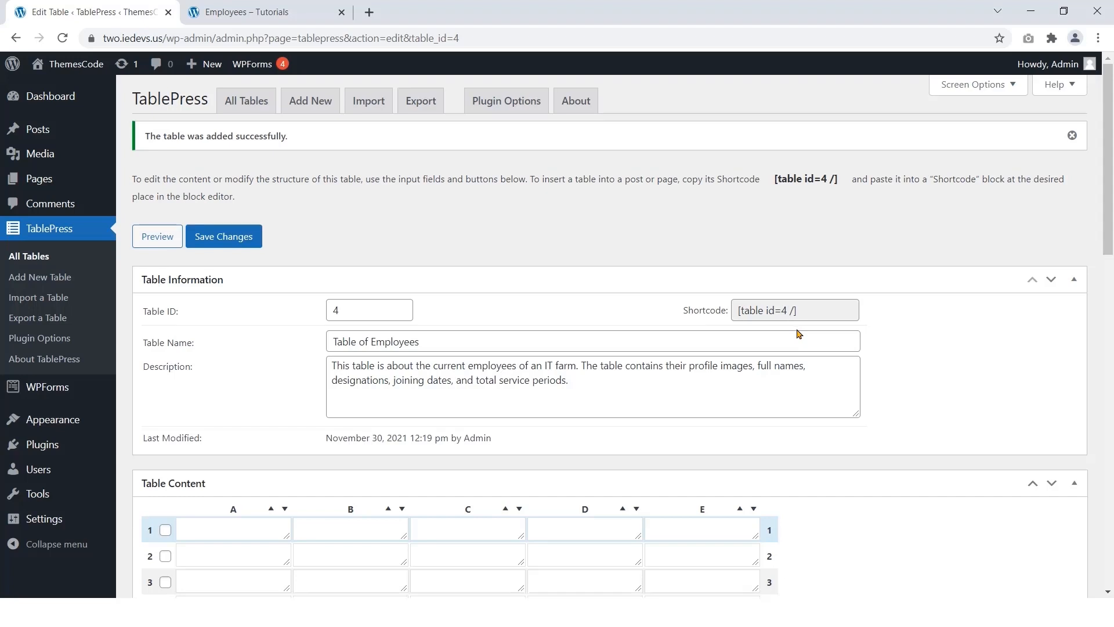
Step: Enter headers Profile Image, Name, Designation, Joining Date and Total Service Period in row 1
scroll(796, 332, down, 2)
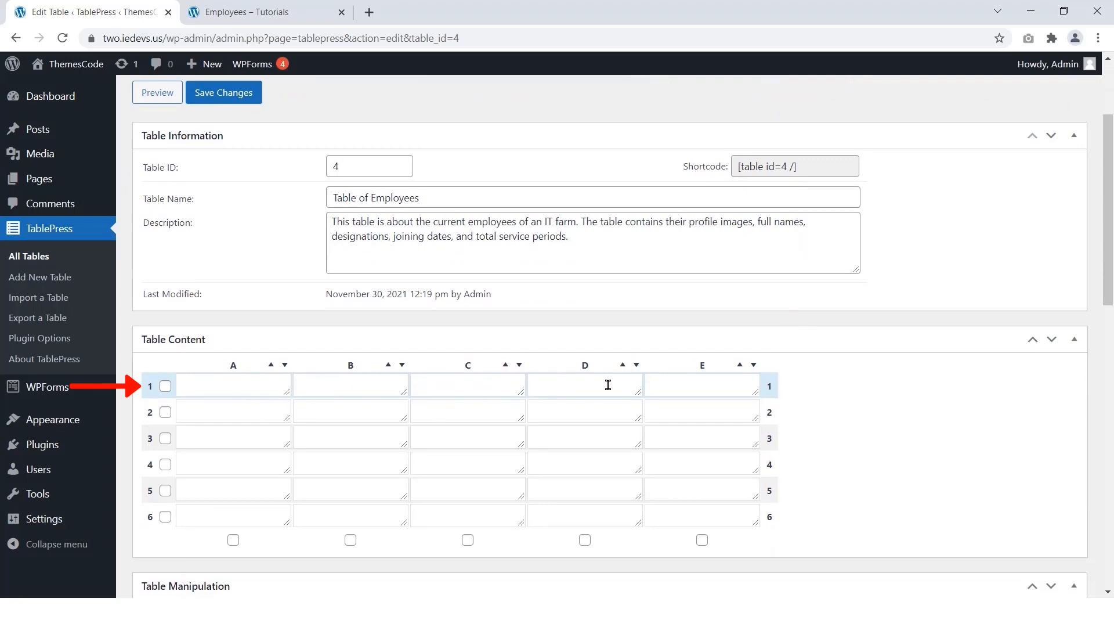
click(262, 390)
text(Profile Image)
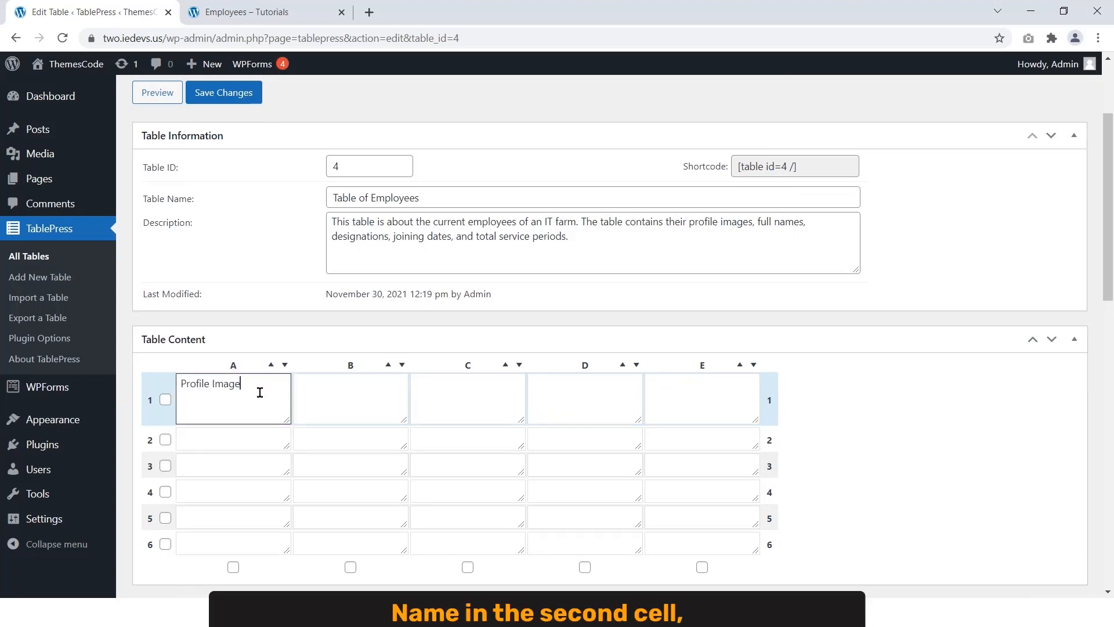
click(313, 392)
text(Name)
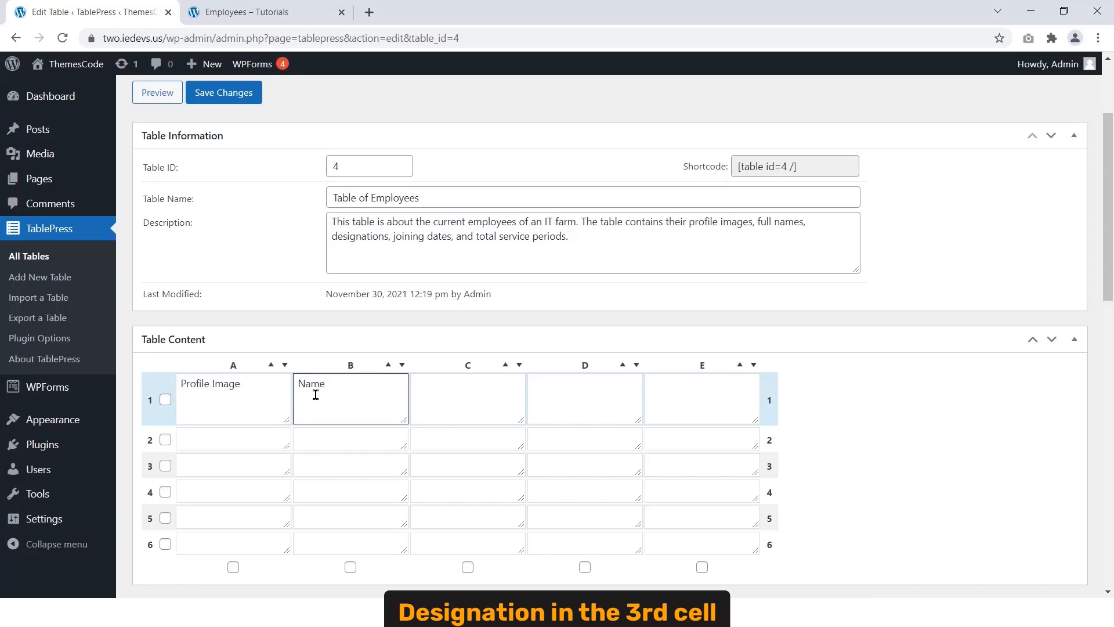
key(Tab)
text(Designation)
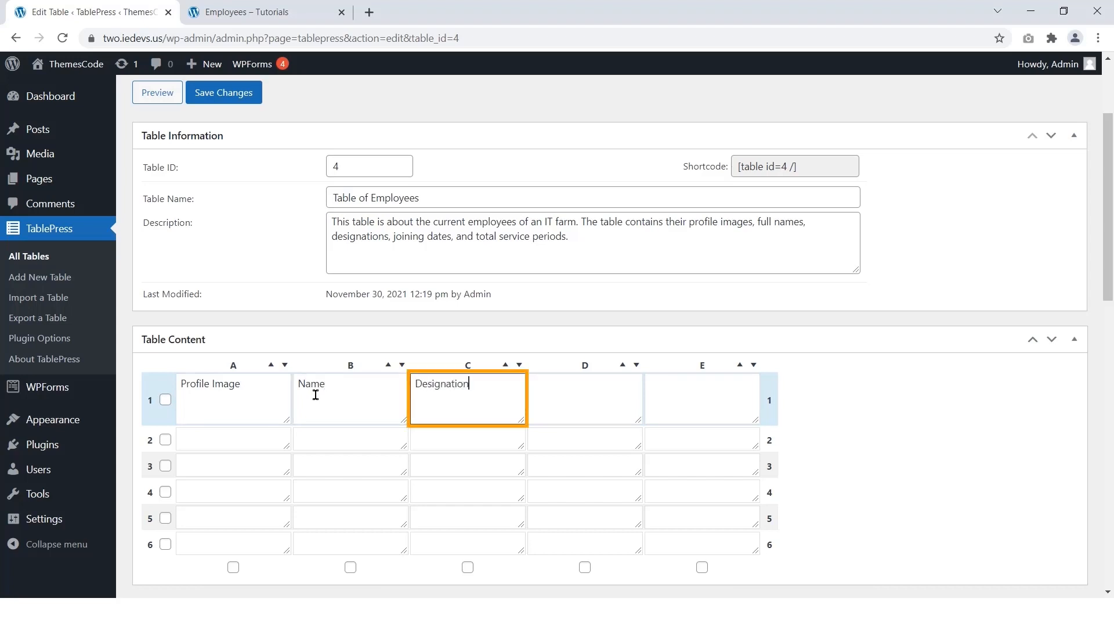
key(Tab)
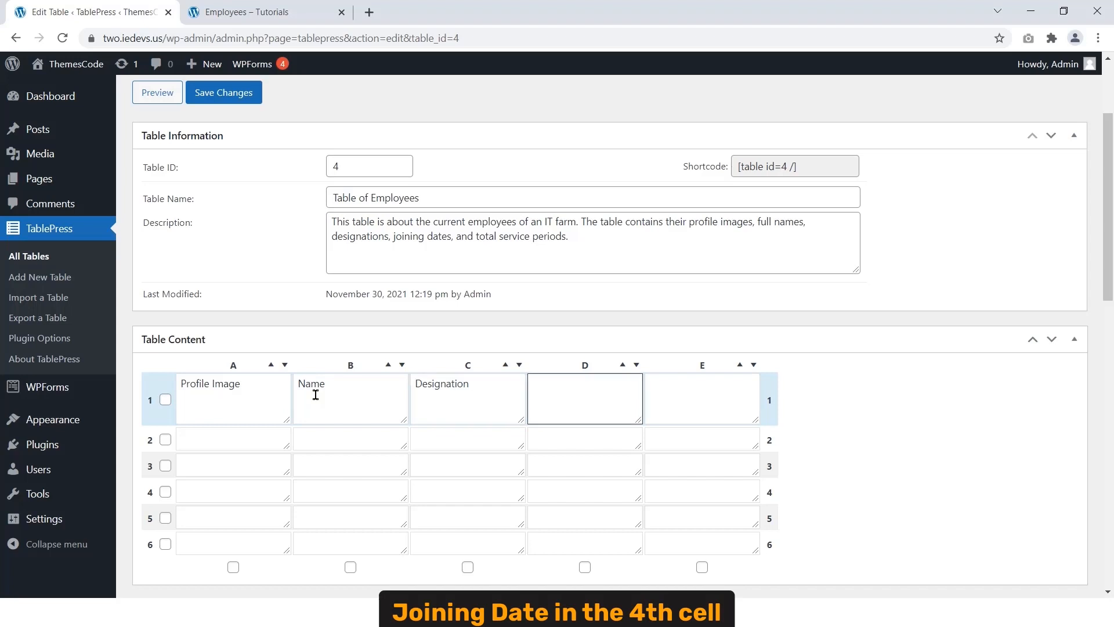
text(Joining Date)
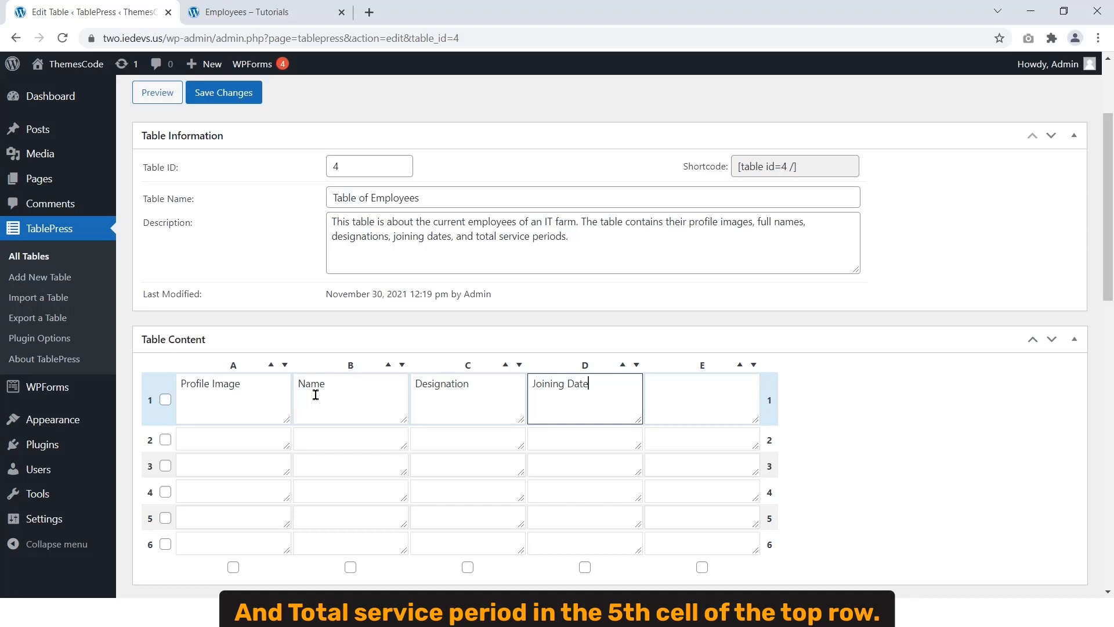
key(Tab)
text(Tot)
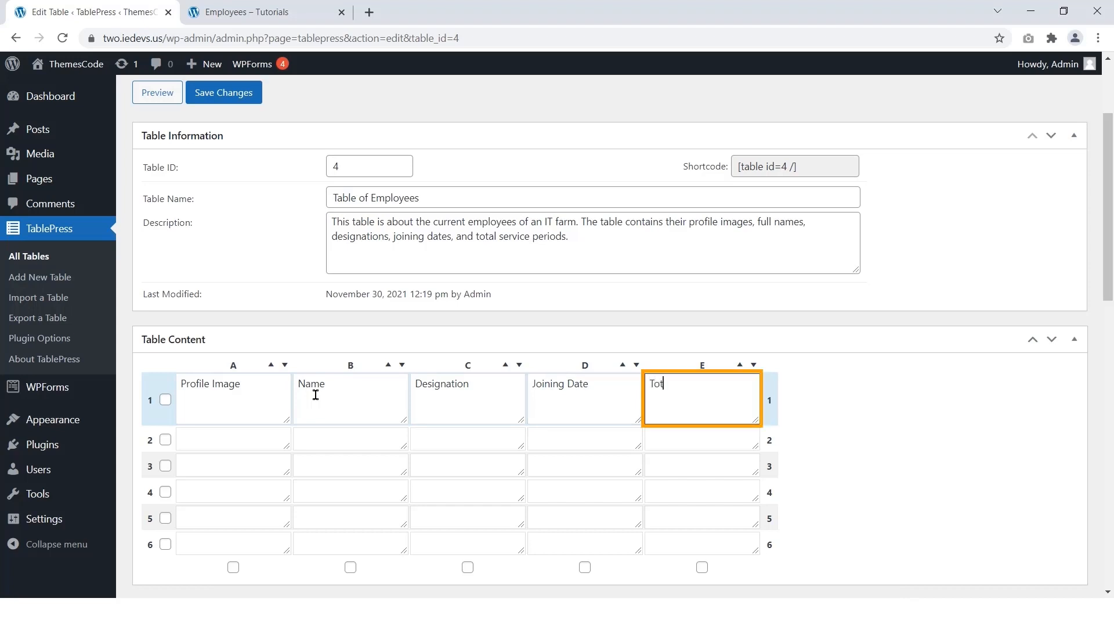
text(al Service Period)
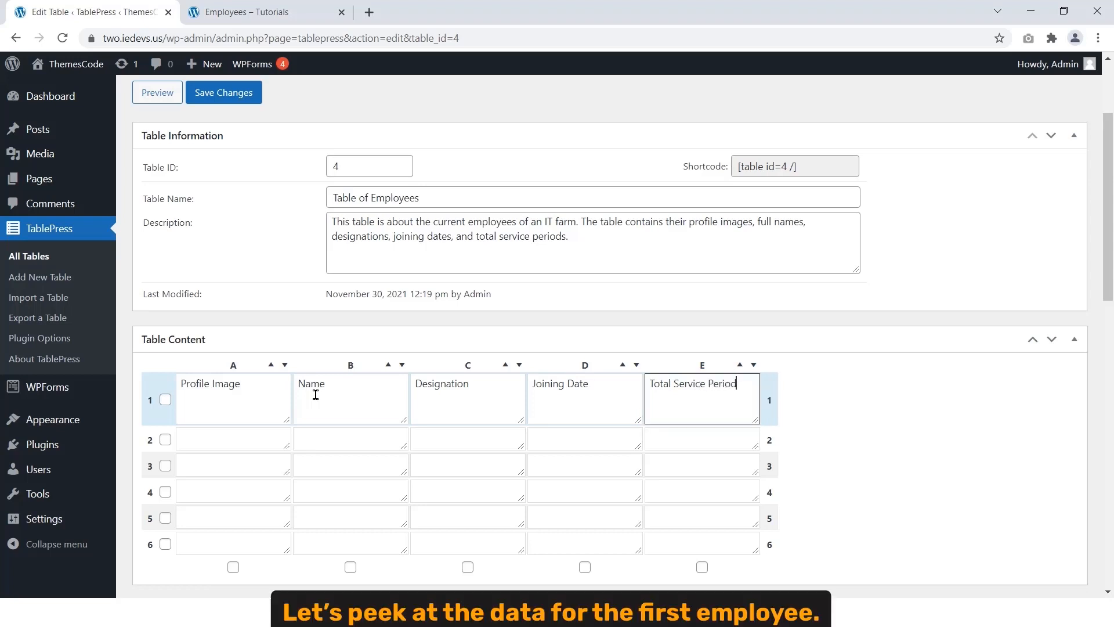
Step: Fill row 2 with the first employee's name, Manager, September 18, 2018 and 3 years
click(288, 12)
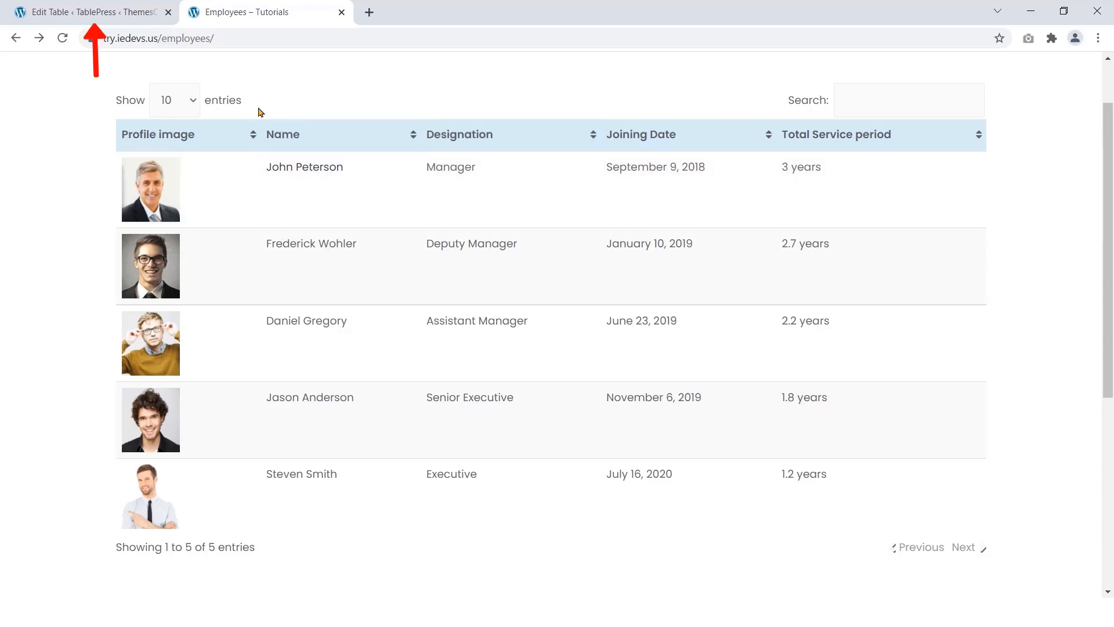
click(123, 22)
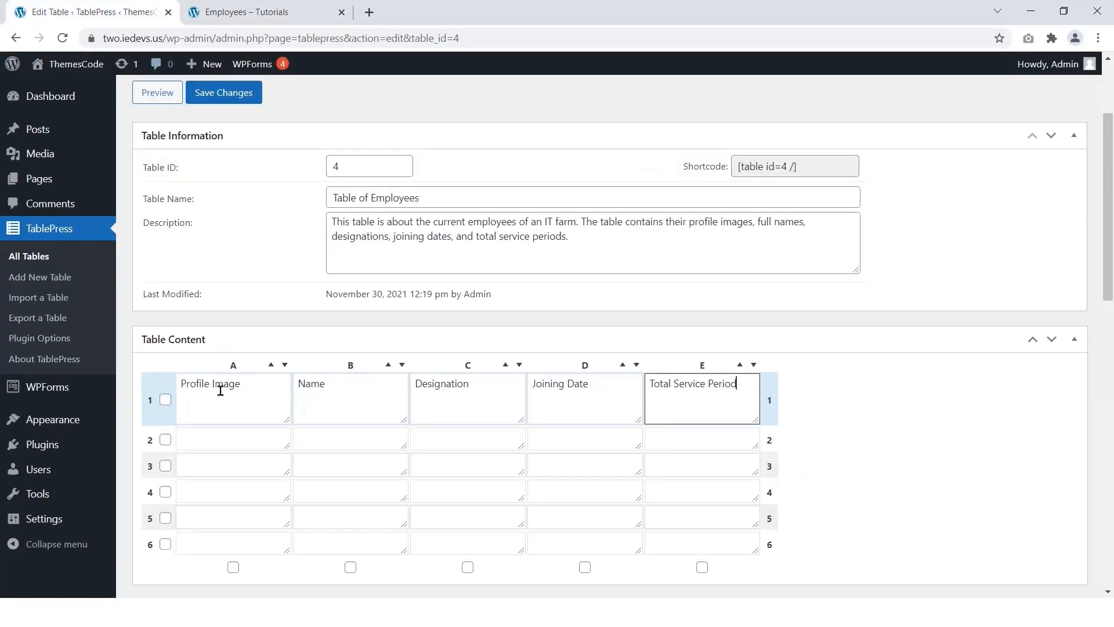
click(315, 433)
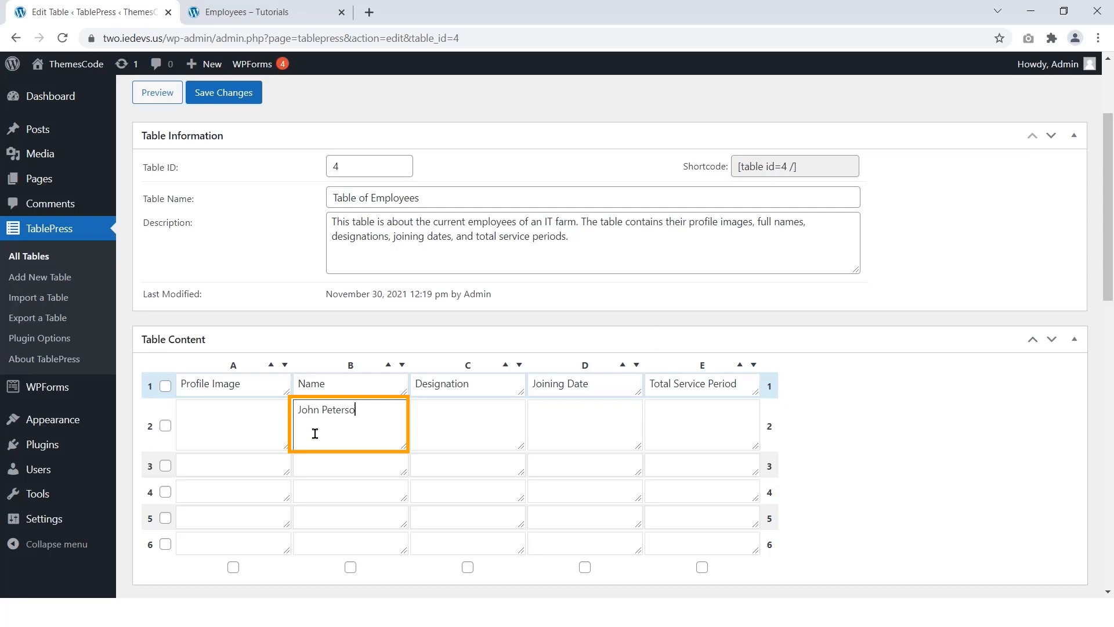
key(Tab)
text(Manager)
key(Tab)
text(September 18, 2018)
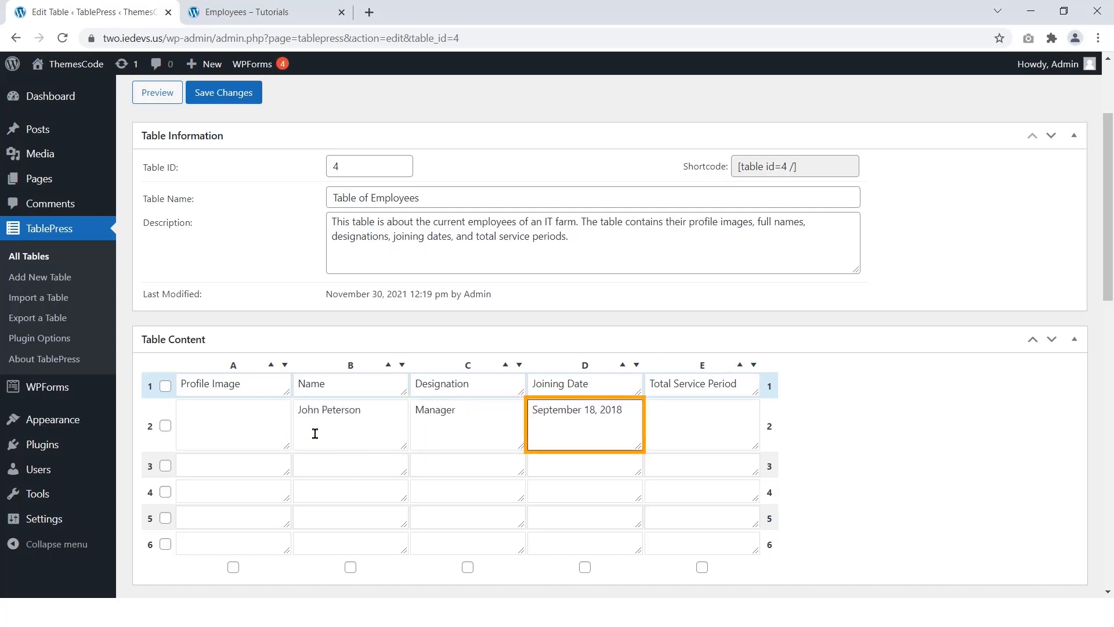
key(Tab)
text(3 years)
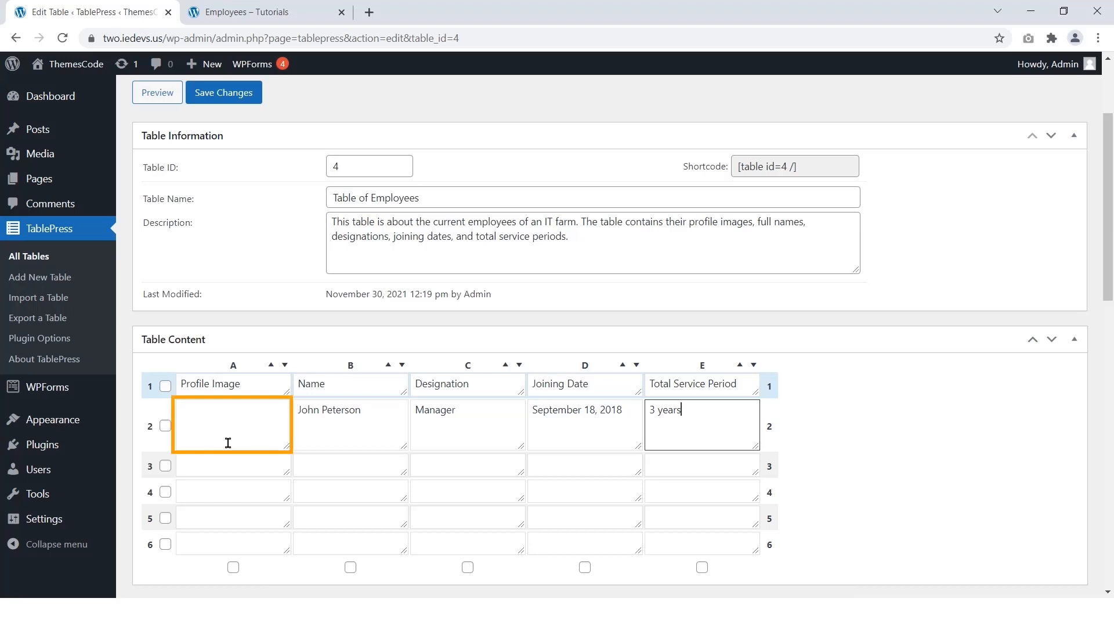
click(206, 418)
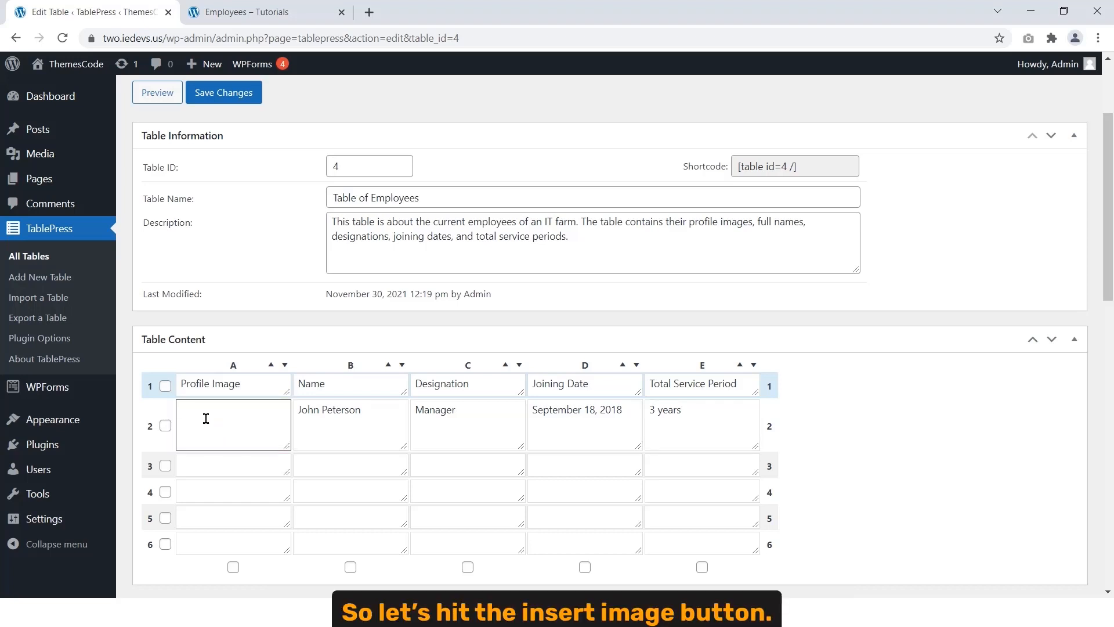
scroll(206, 419, down, 3)
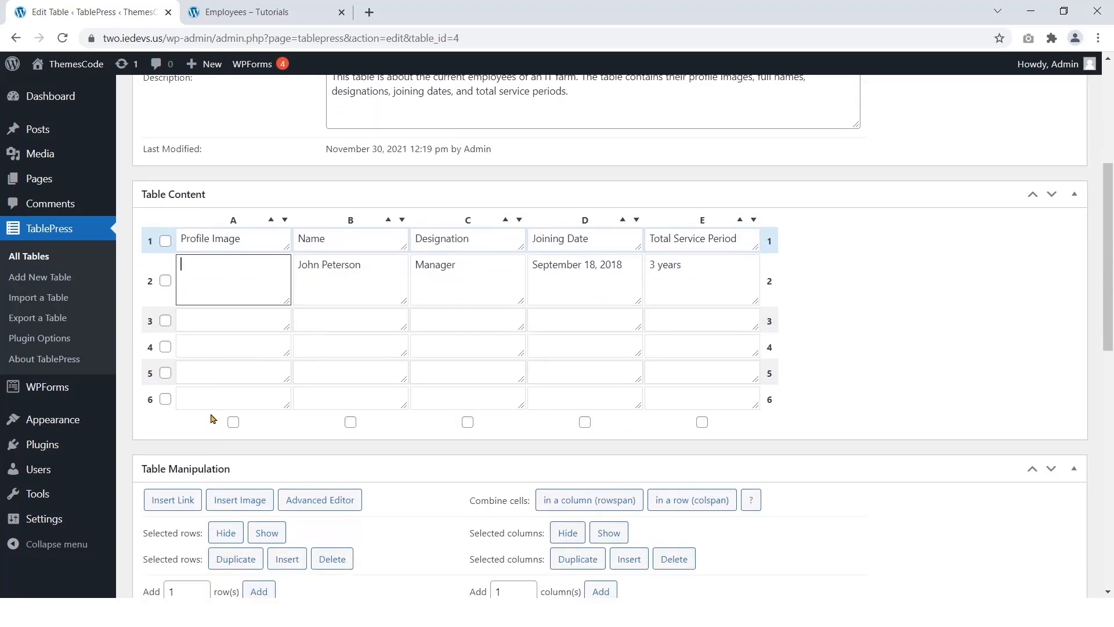
Step: Insert the grey-haired man's photo from the Media Library into cell A2
click(235, 505)
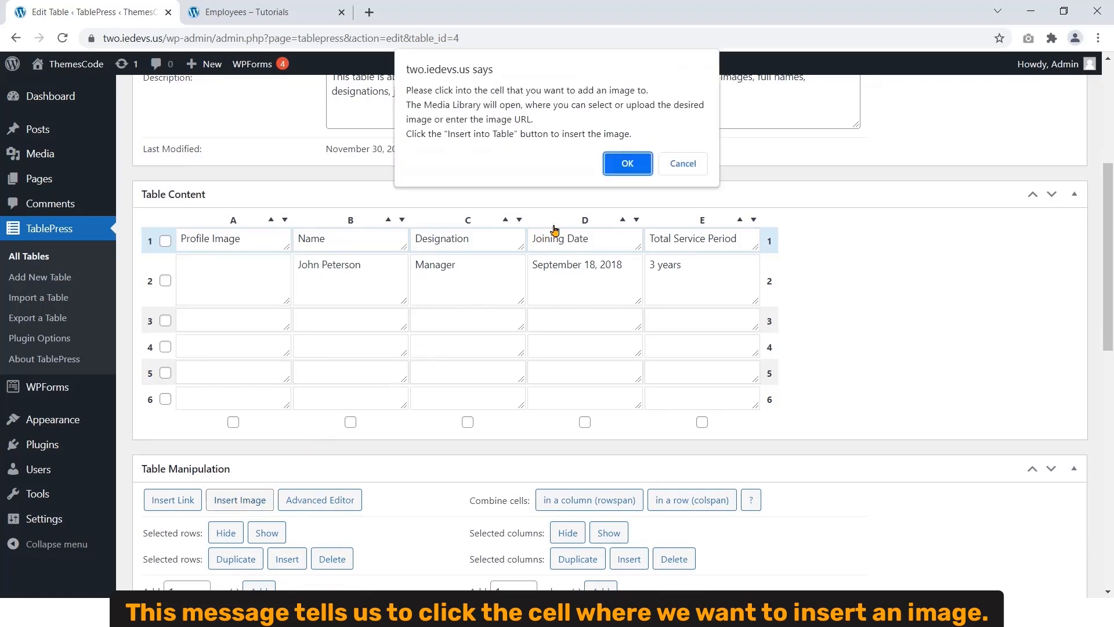
click(626, 163)
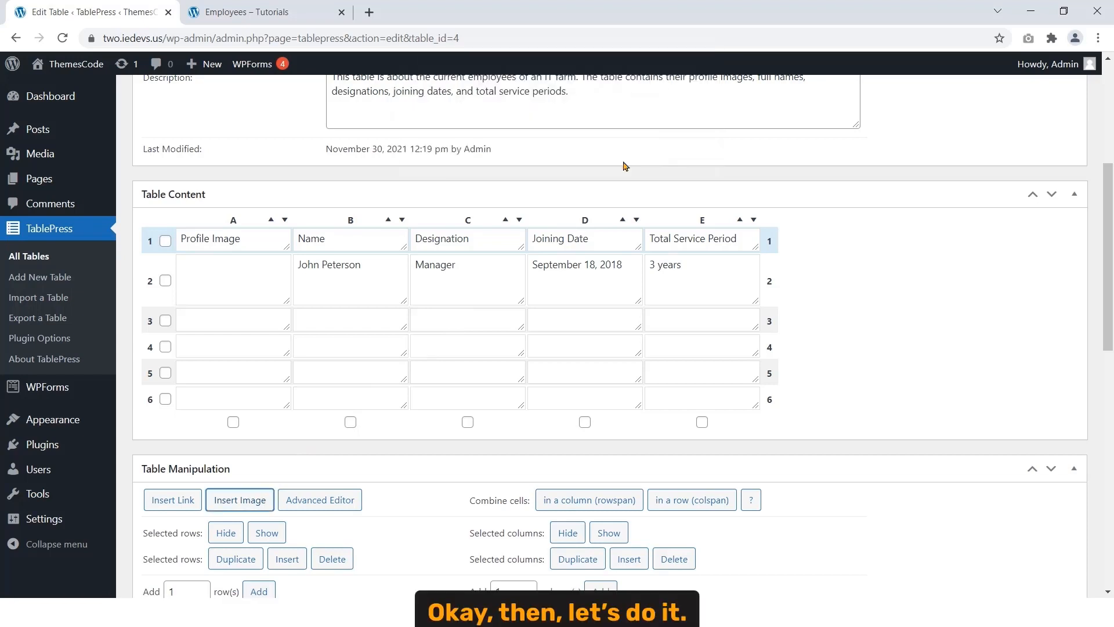
click(254, 287)
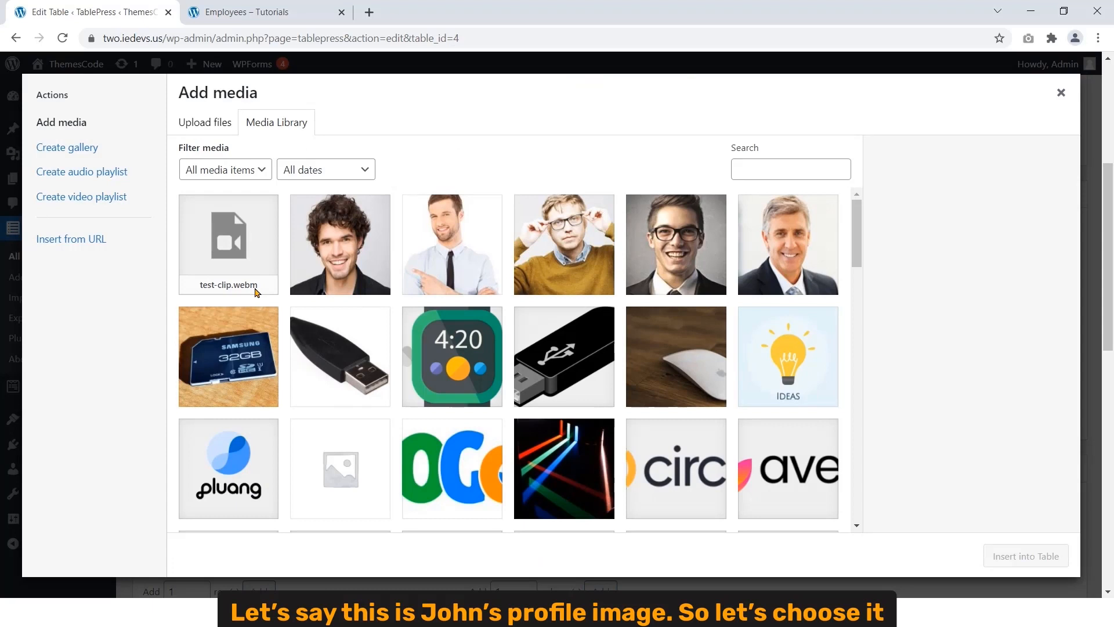
click(805, 261)
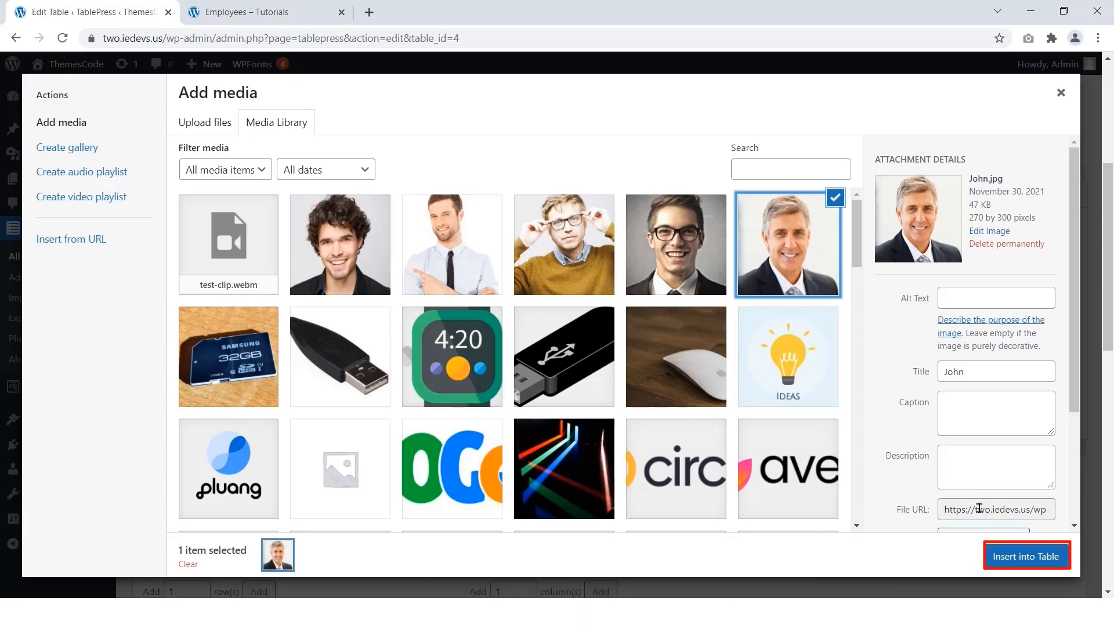
click(1025, 556)
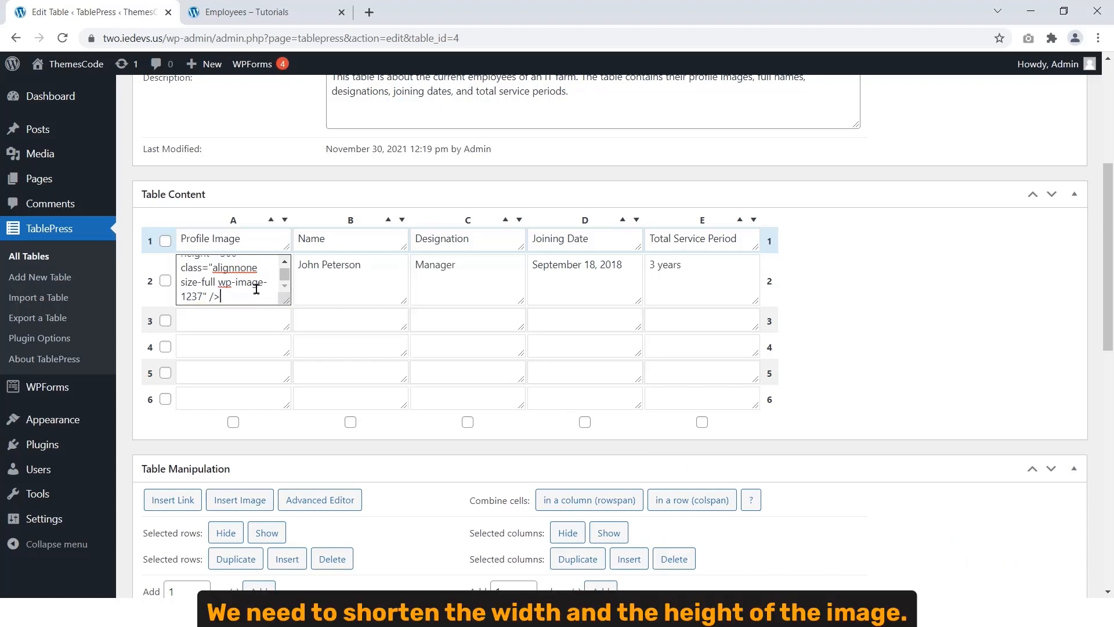
Step: Change the A2 image code's width and height to 80
mouse_move(286, 301)
mouse_down()
mouse_move(298, 328)
mouse_move(331, 347)
mouse_up()
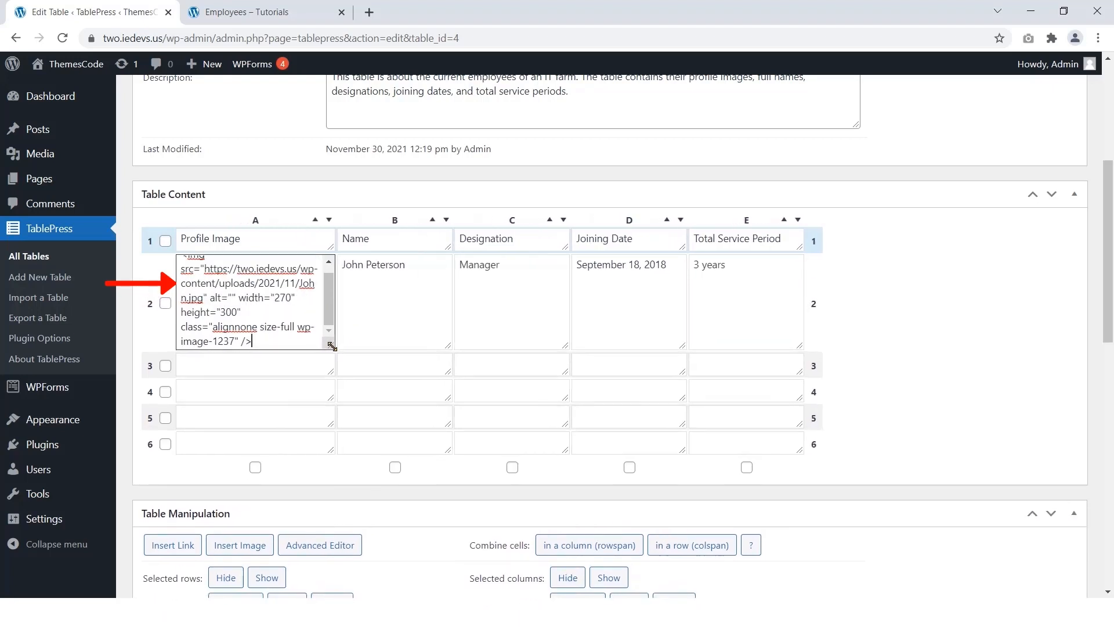
click(294, 298)
key(BackSpace)
key(BackSpace)
key(BackSpace)
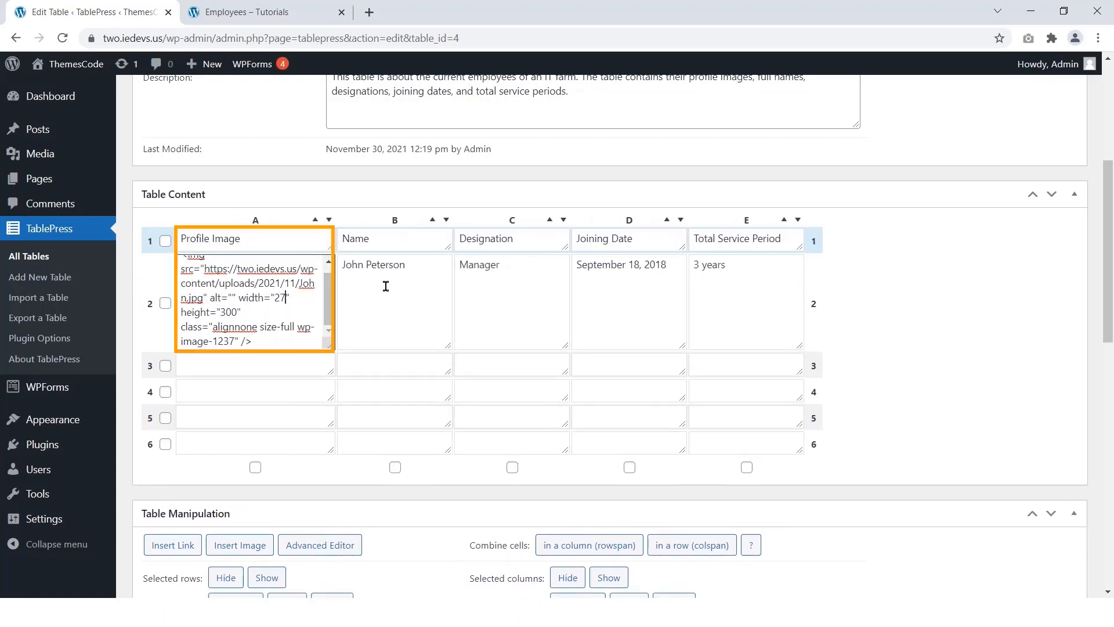
text(80)
key(Down)
key(Left)
key(Left)
key(BackSpace)
key(BackSpace)
text(8)
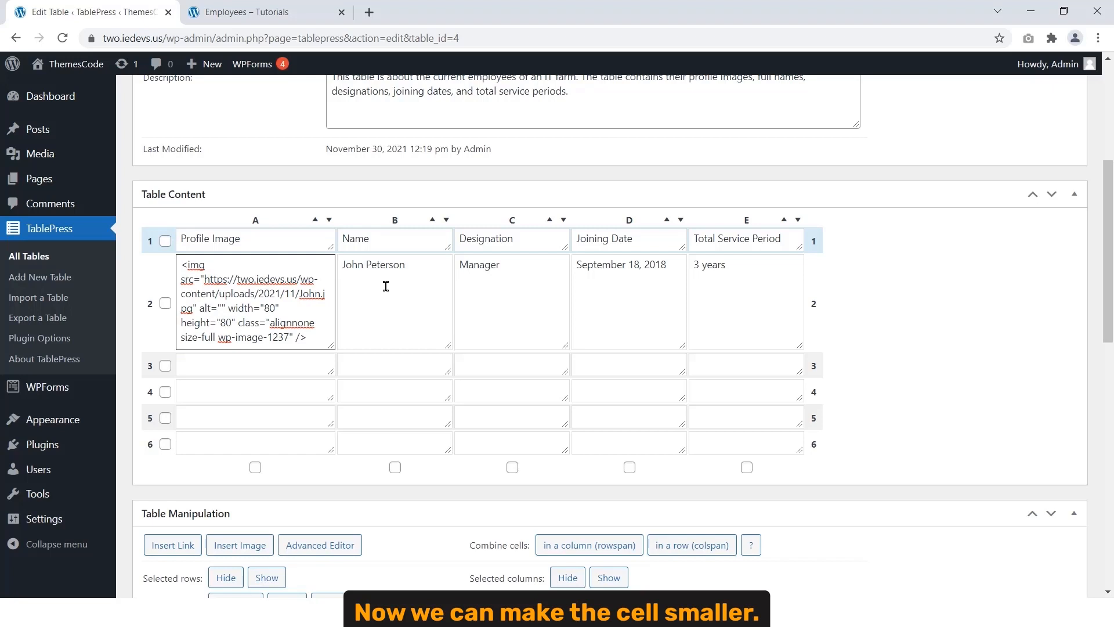
drag(331, 346, 292, 296)
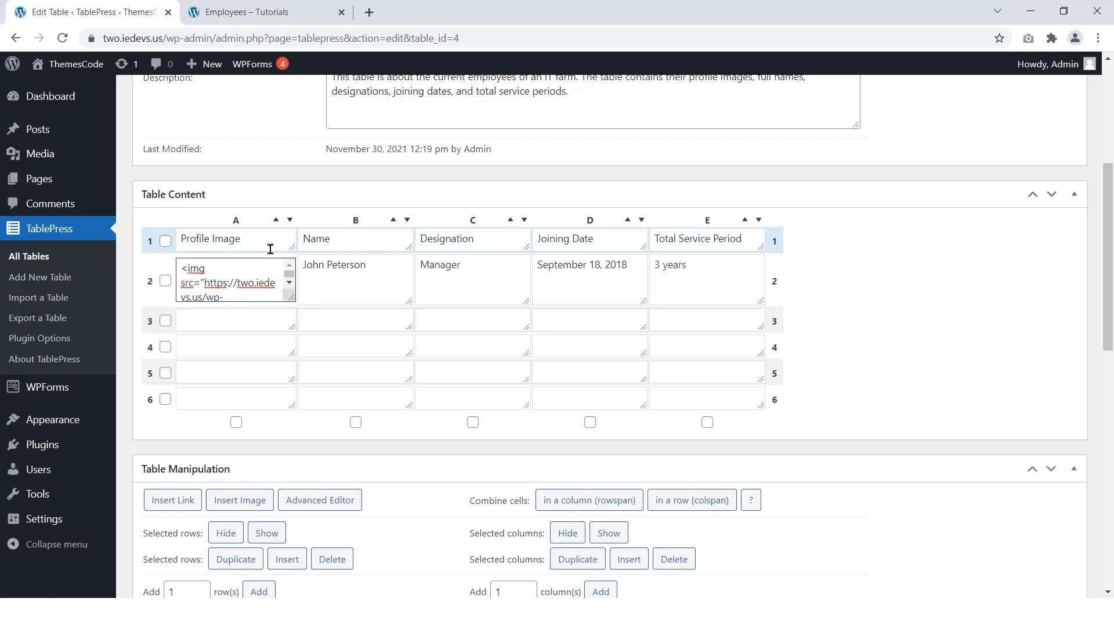
Step: Fill row 3 with the next employee's name, Deputy Manager, january 10, 2019 and 2.7 years
click(321, 317)
key(Tab)
text(january 10, 2019)
key(Home)
text(Deputy M)
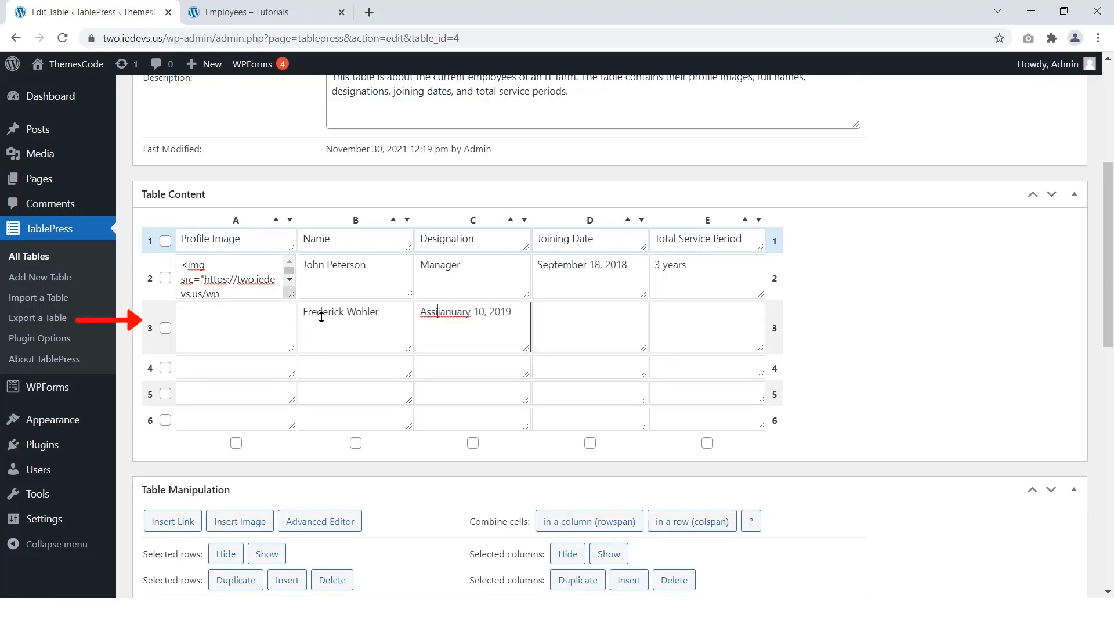
text(anager)
key(ctrl+shift+End)
key(ctrl+x)
key(Tab)
key(ctrl+v)
key(Tab)
text(2.7 years)
Step: Insert profile images for the remaining rows, sized to 80
click(236, 327)
click(240, 521)
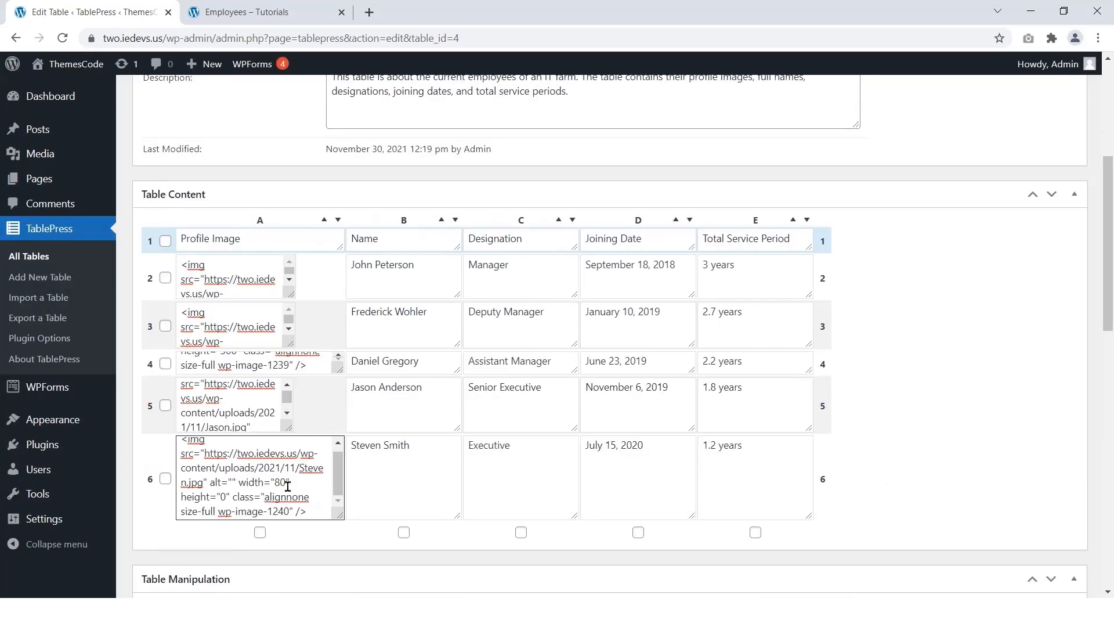
text(80" class="alignnone)
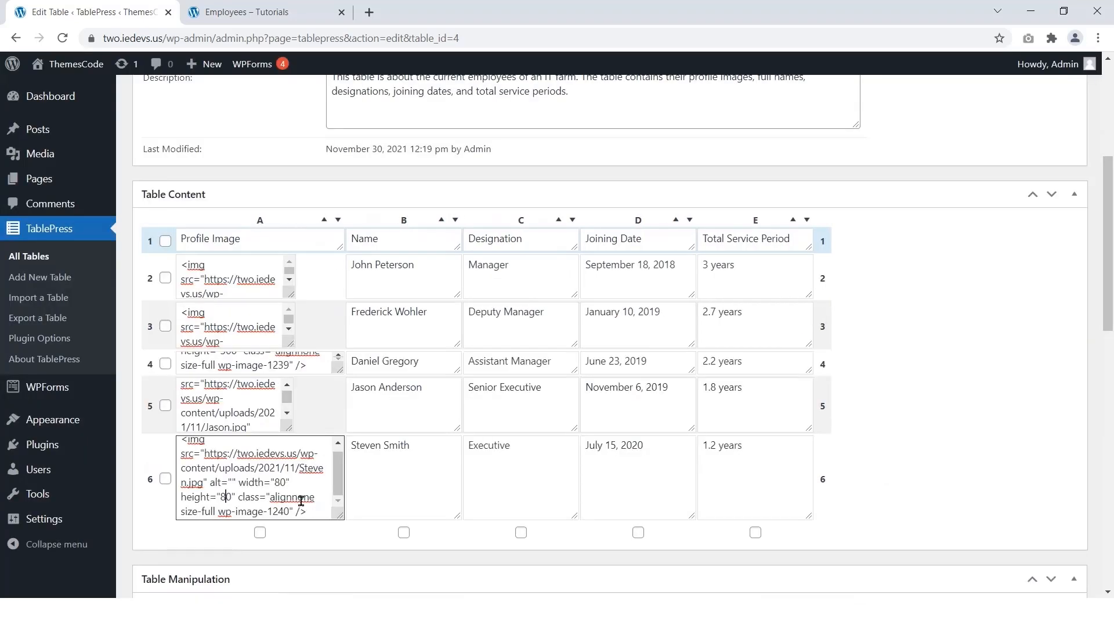
drag(341, 517, 311, 489)
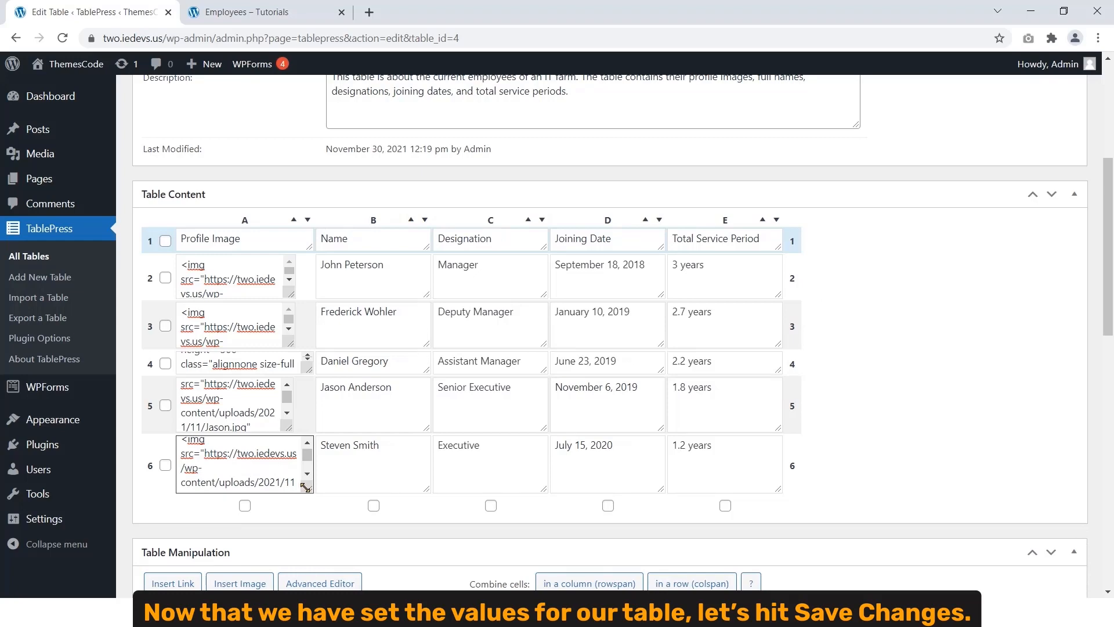
scroll(331, 406, up, 5)
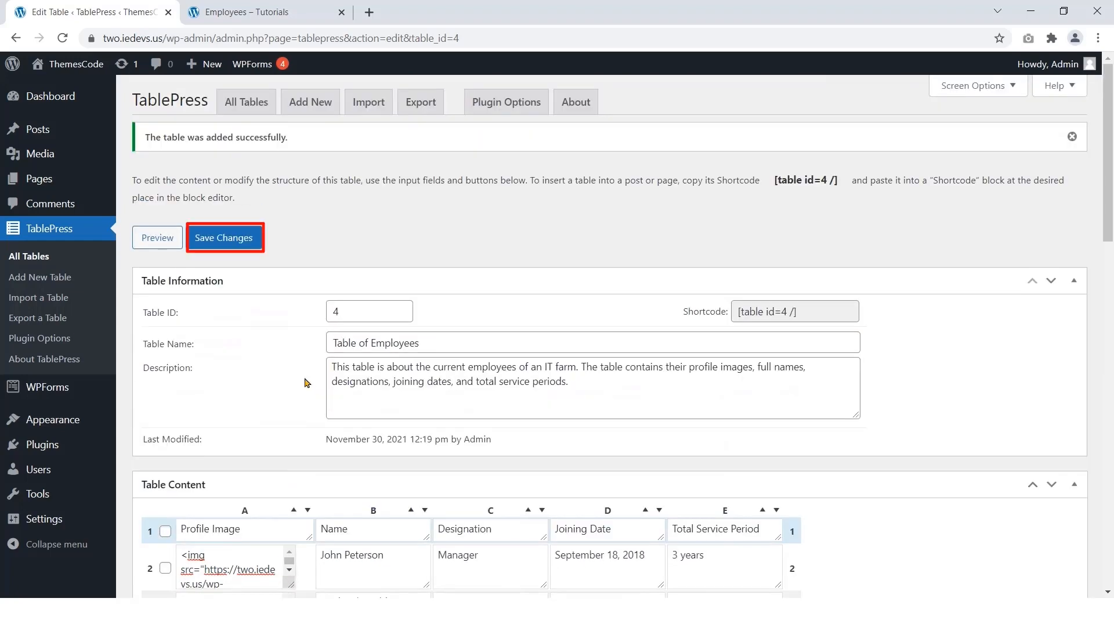
Step: Save the table, check its preview of five employees, and select shortcode [table id=4 /]
click(238, 242)
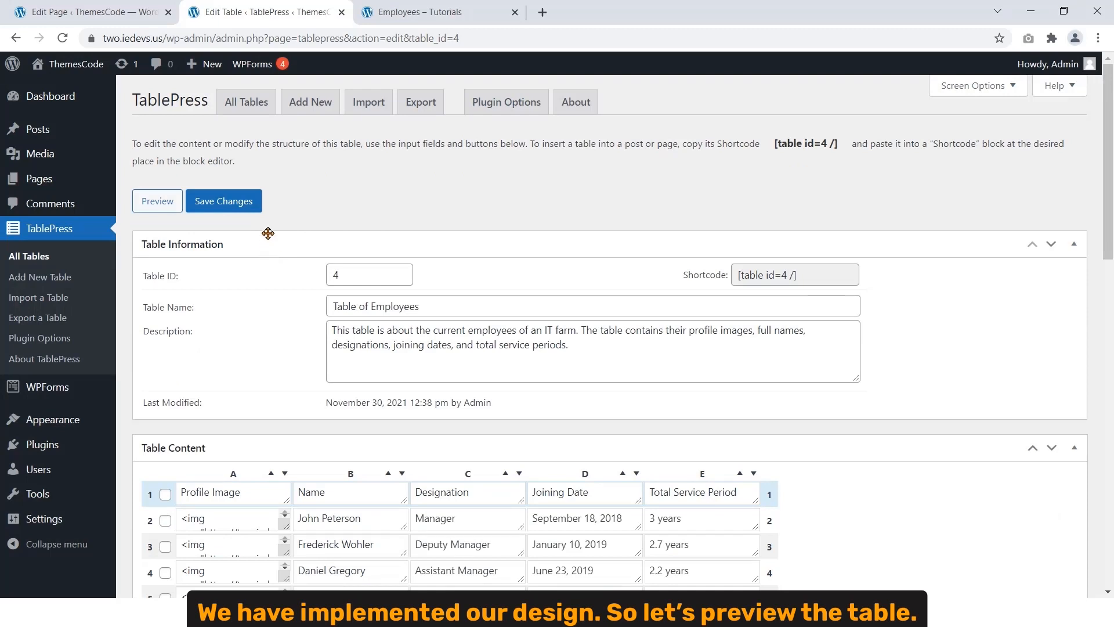
click(157, 201)
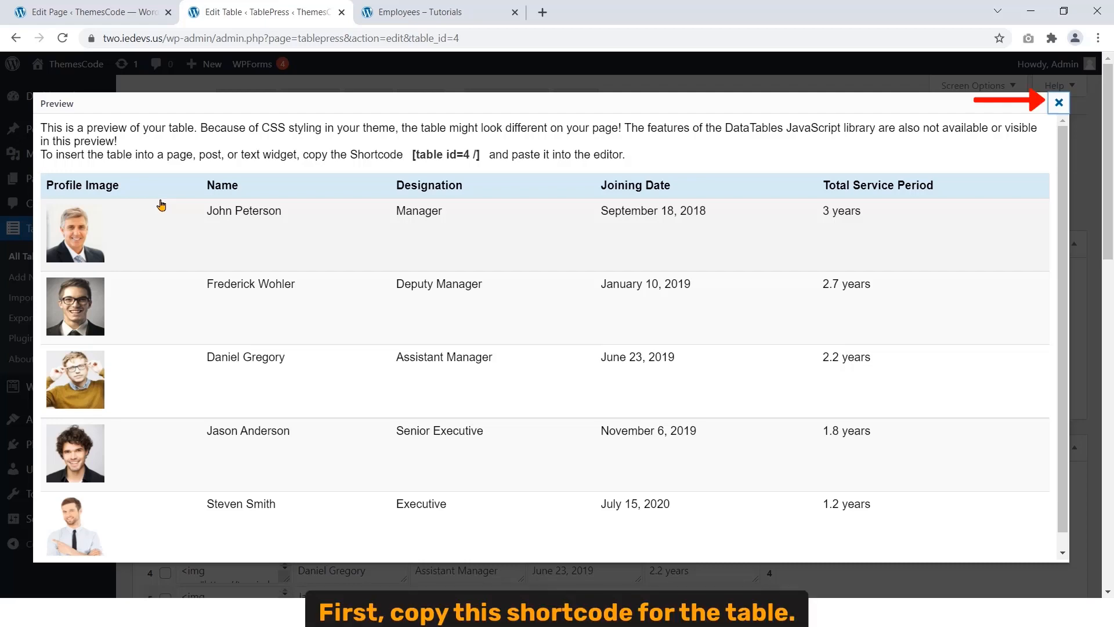
click(1059, 103)
drag(800, 272, 732, 275)
Step: Copy the [table id=4 /] shortcode and open the Employees page for editing in a new tab
right_click(758, 277)
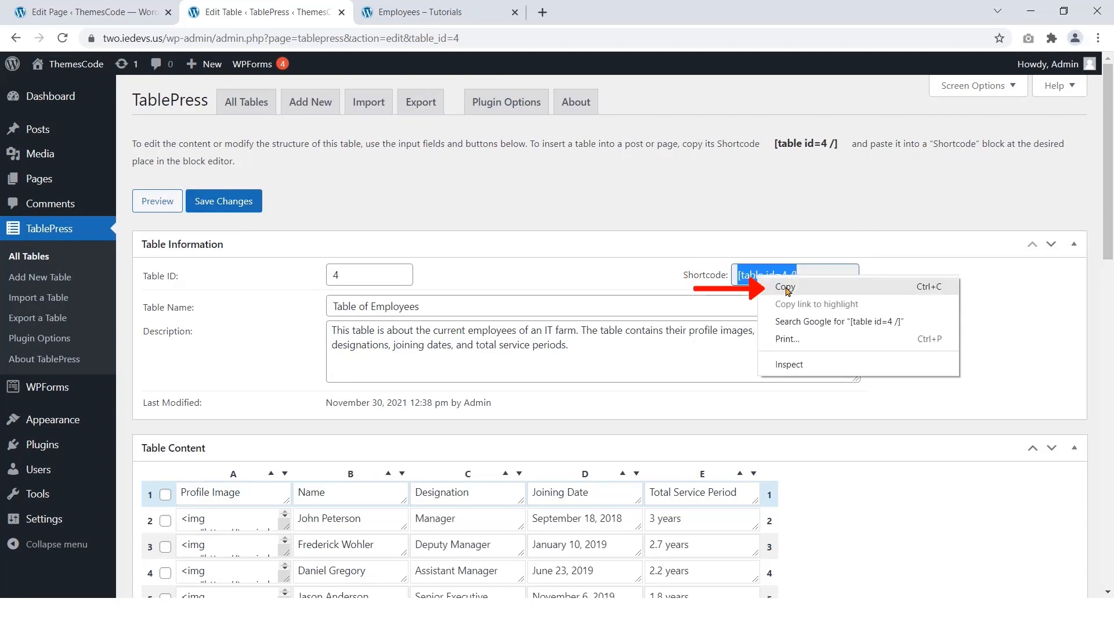
click(787, 291)
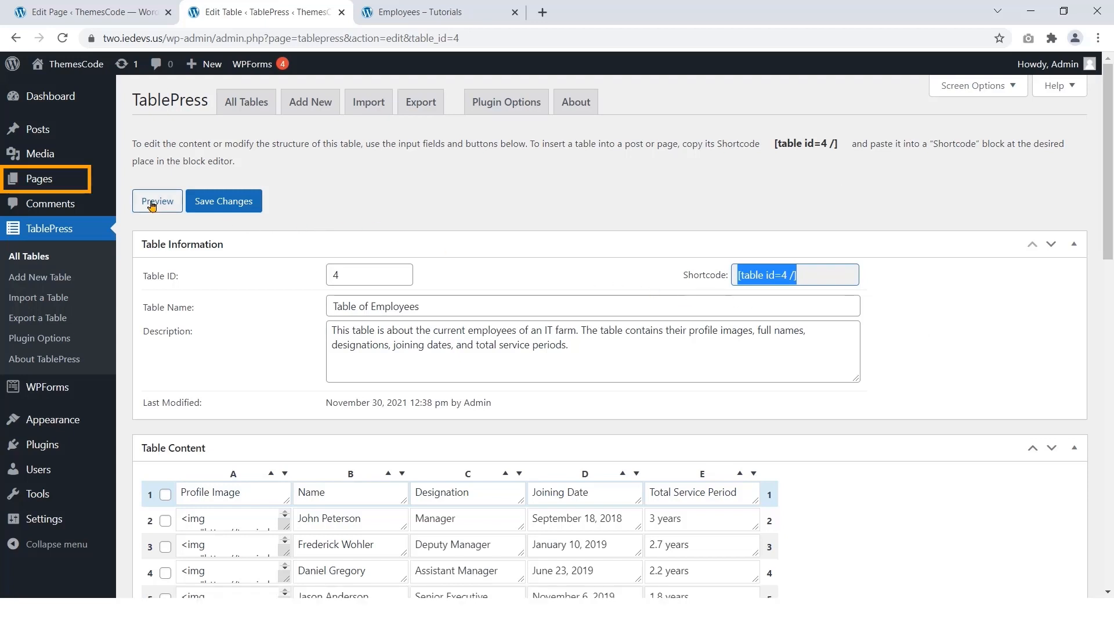
mouse_move(46, 180)
right_click(159, 184)
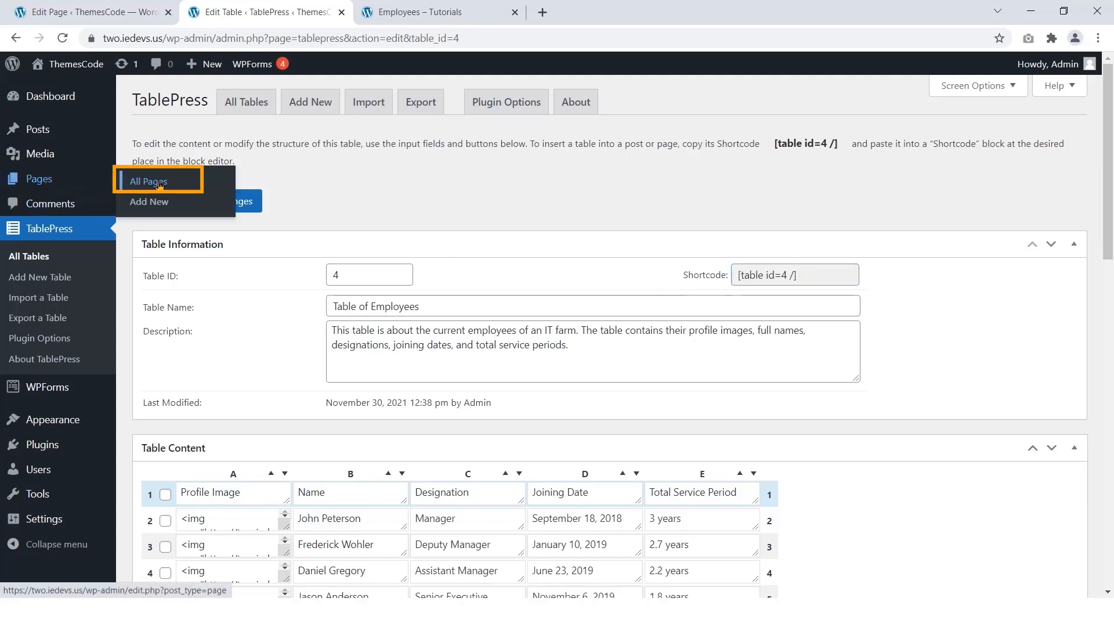
click(195, 194)
click(429, 12)
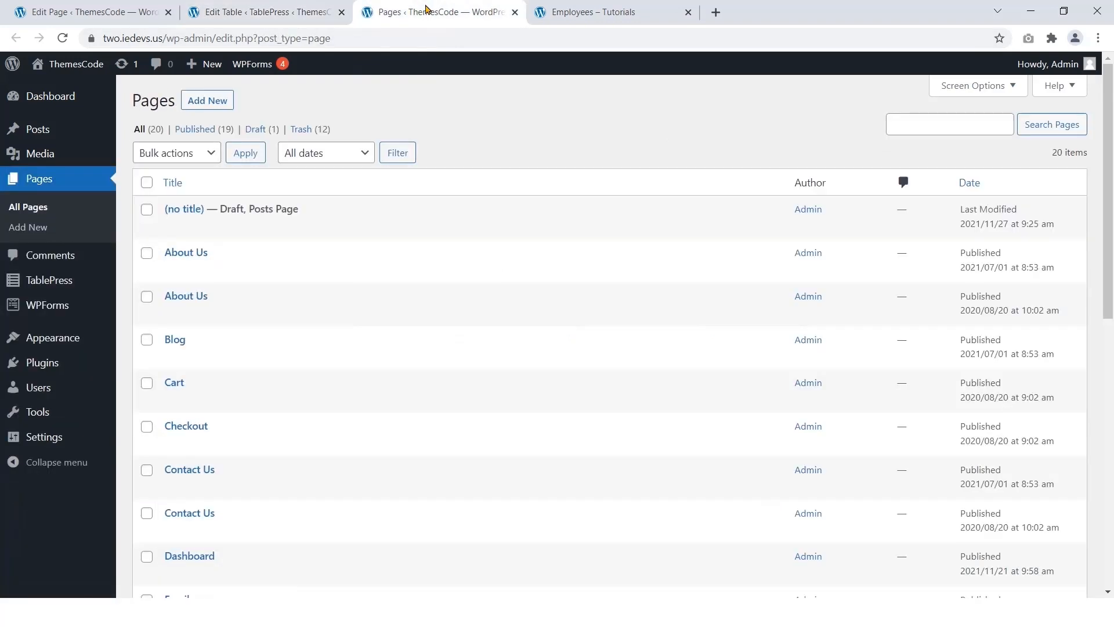
scroll(415, 300, down, 5)
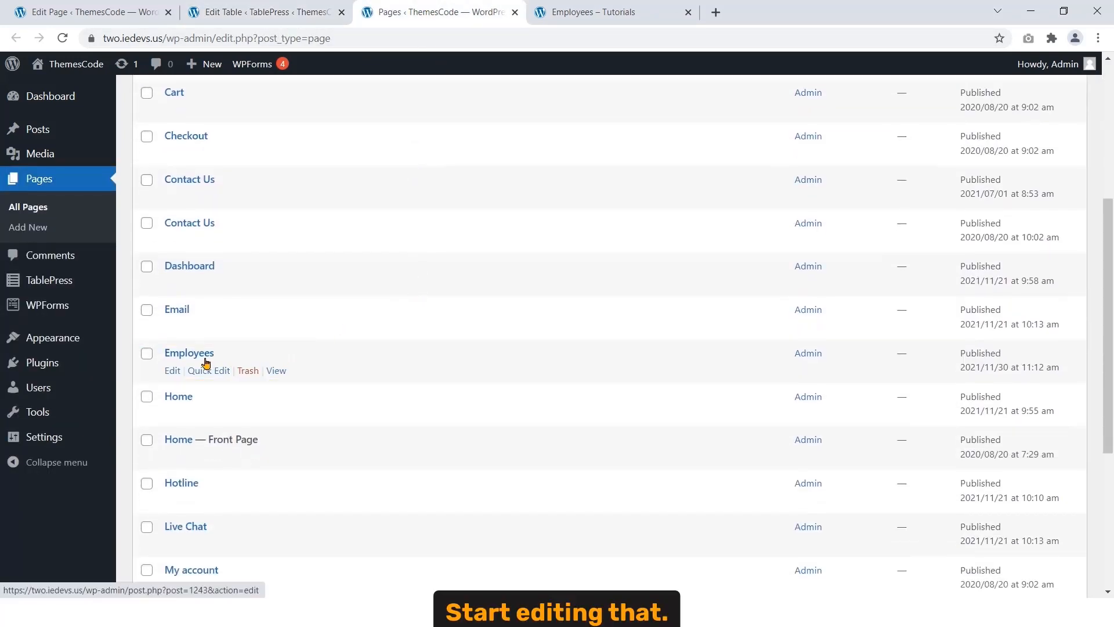
click(172, 371)
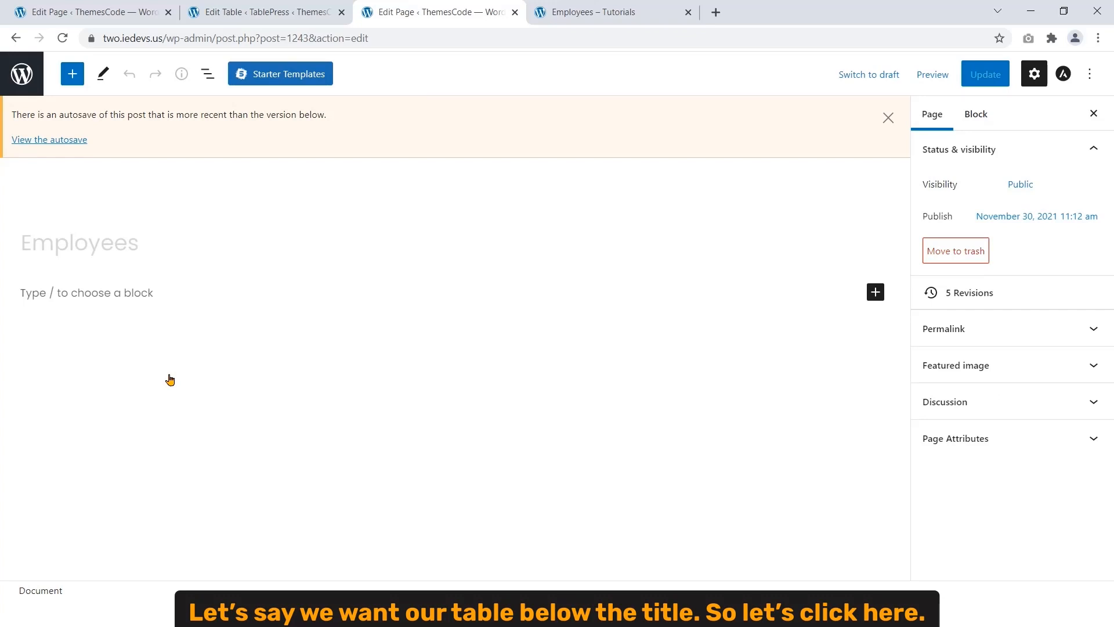
Step: Add a Shortcode block below the Employees page title
click(150, 293)
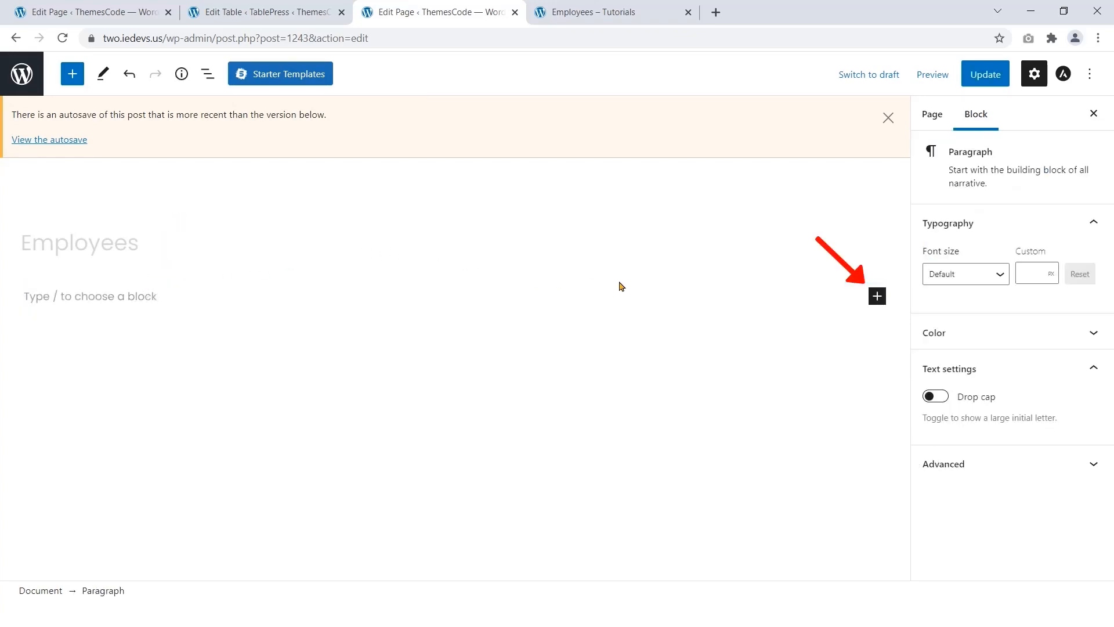
click(876, 301)
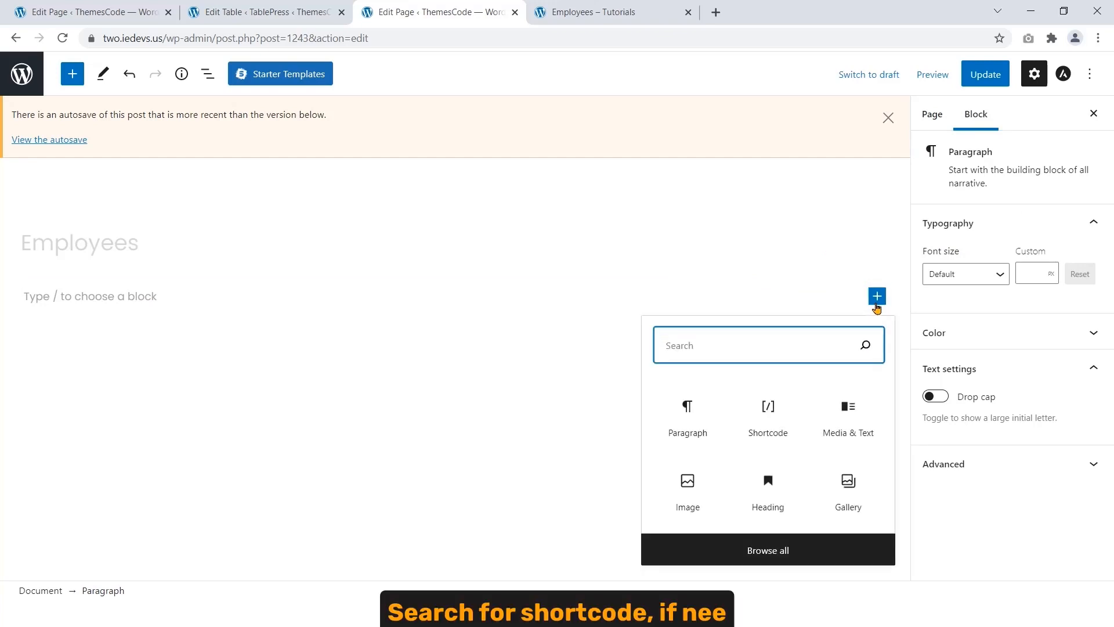
text(shortcode)
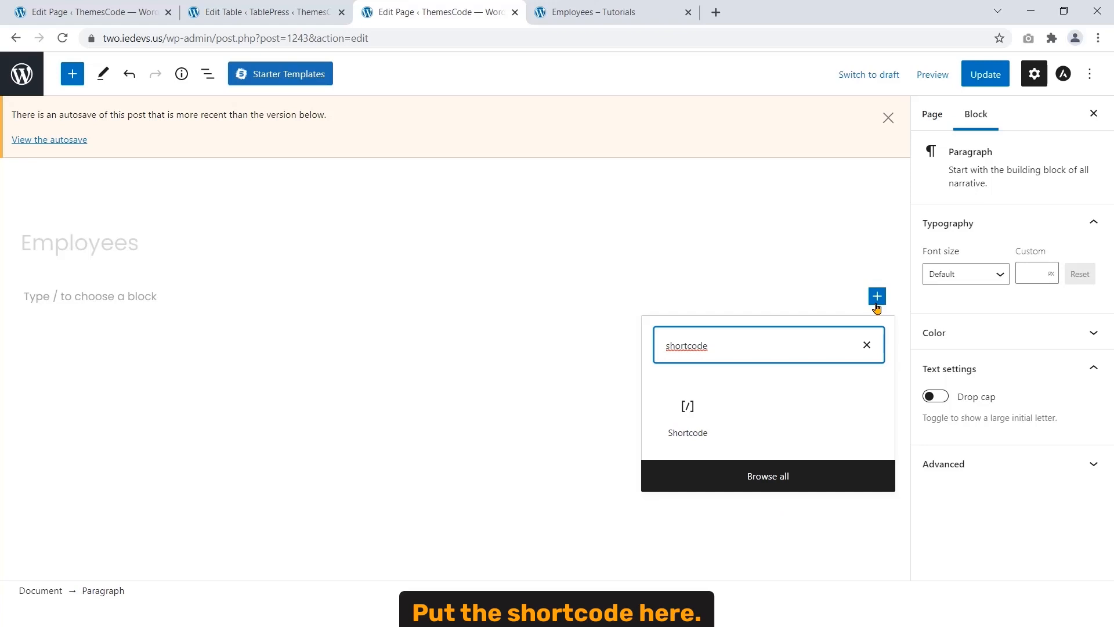
click(702, 418)
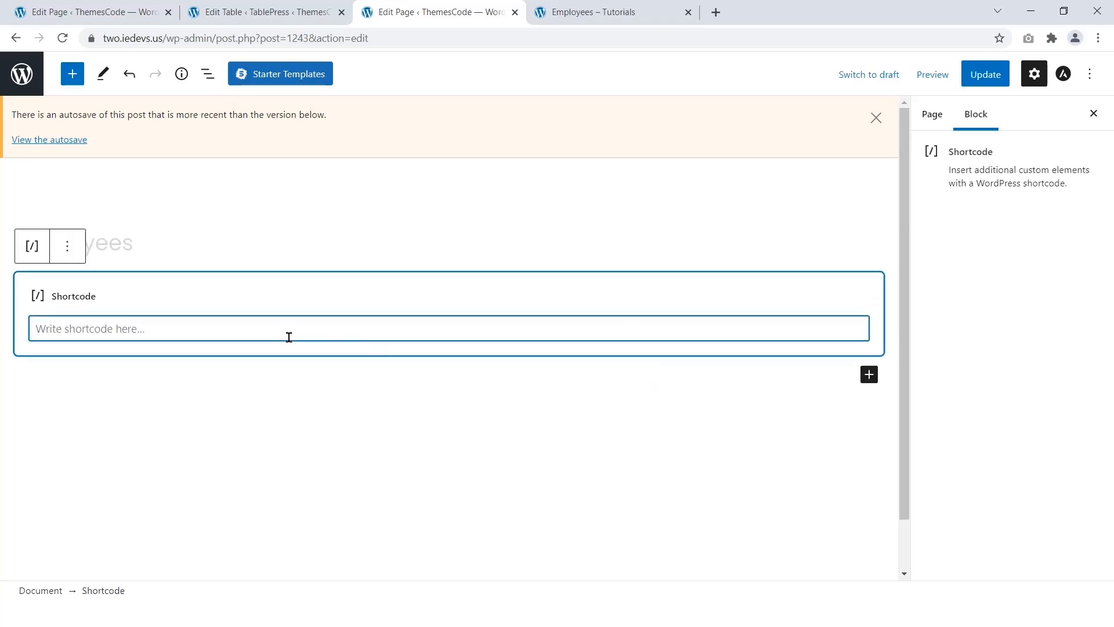
Step: Paste [table id=4 /] into the Shortcode block and update the page
right_click(238, 328)
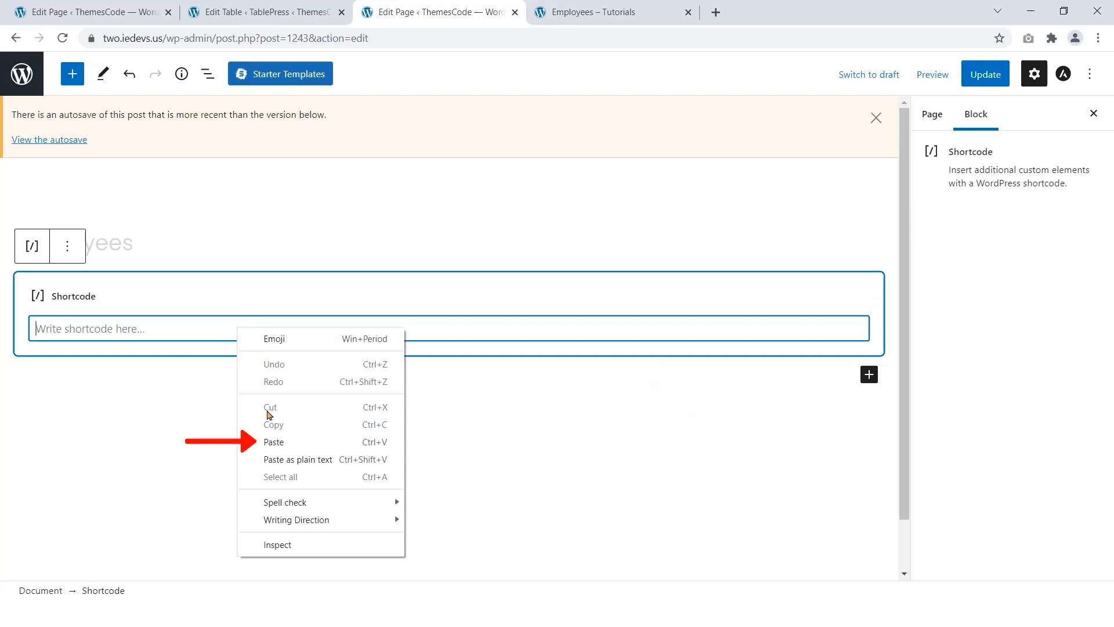
click(274, 442)
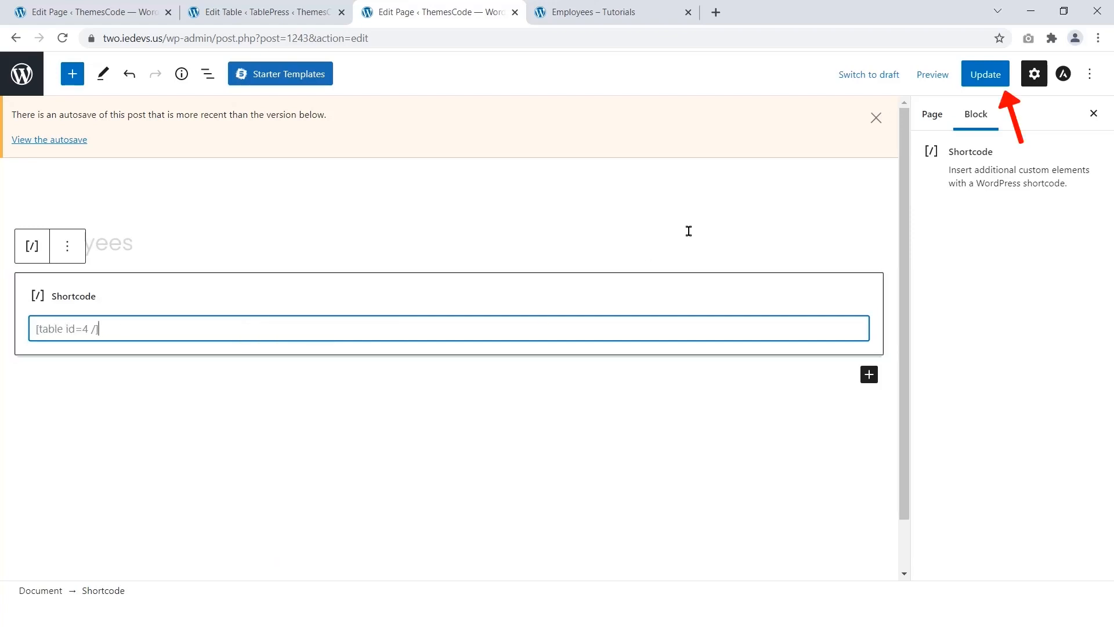
click(997, 75)
click(932, 75)
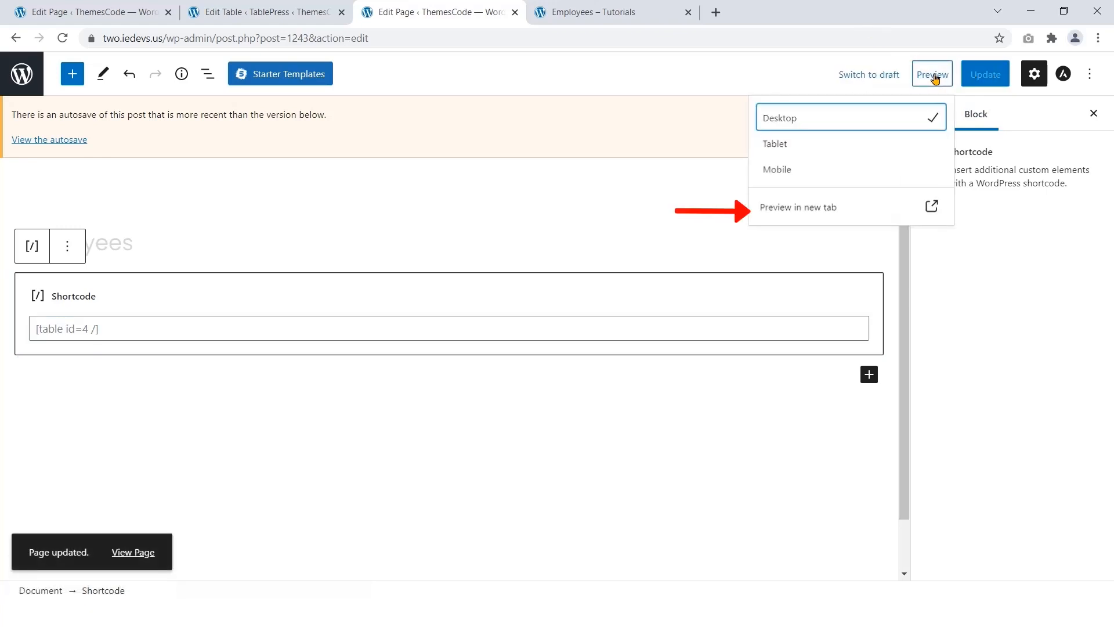
Step: Preview the page and test sorting each column, ending on Total Service Period, longest first
click(812, 206)
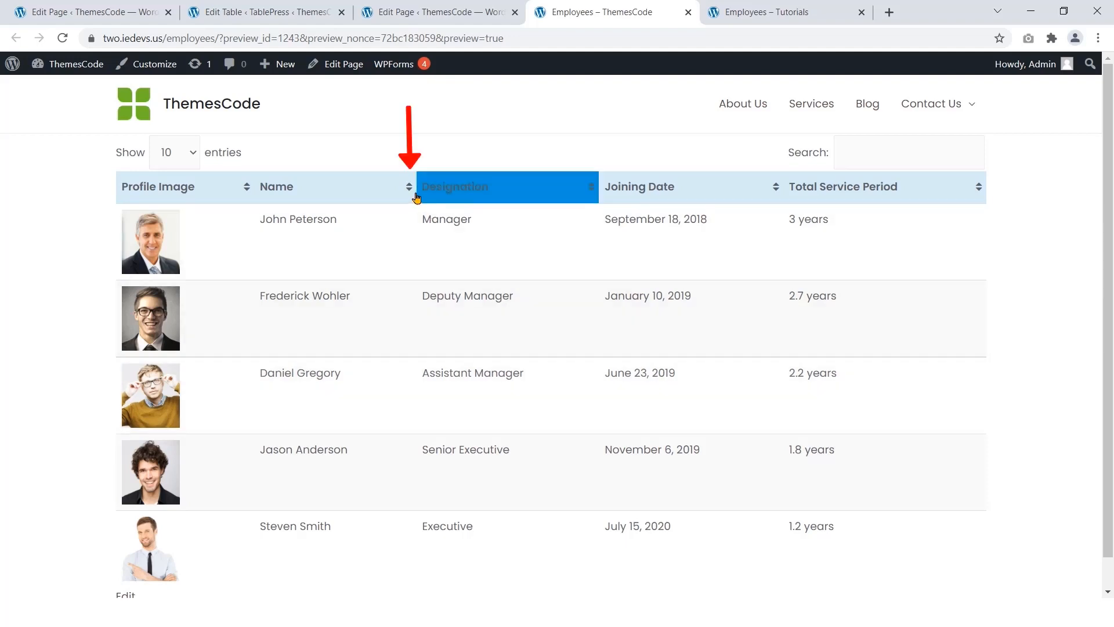
click(410, 187)
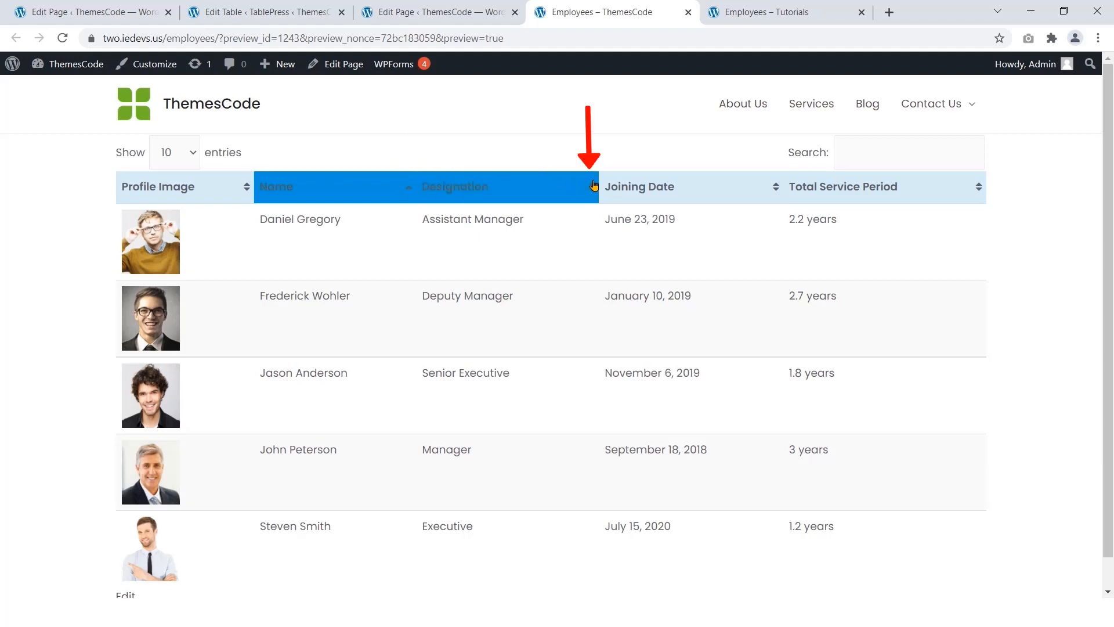
click(592, 193)
click(591, 194)
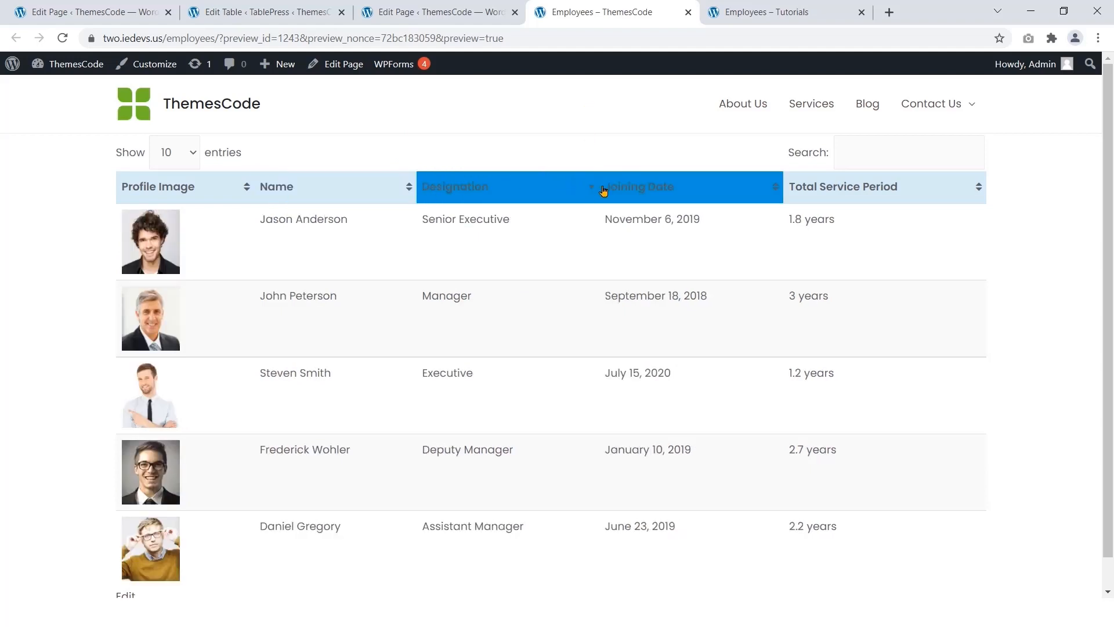
click(773, 186)
click(978, 188)
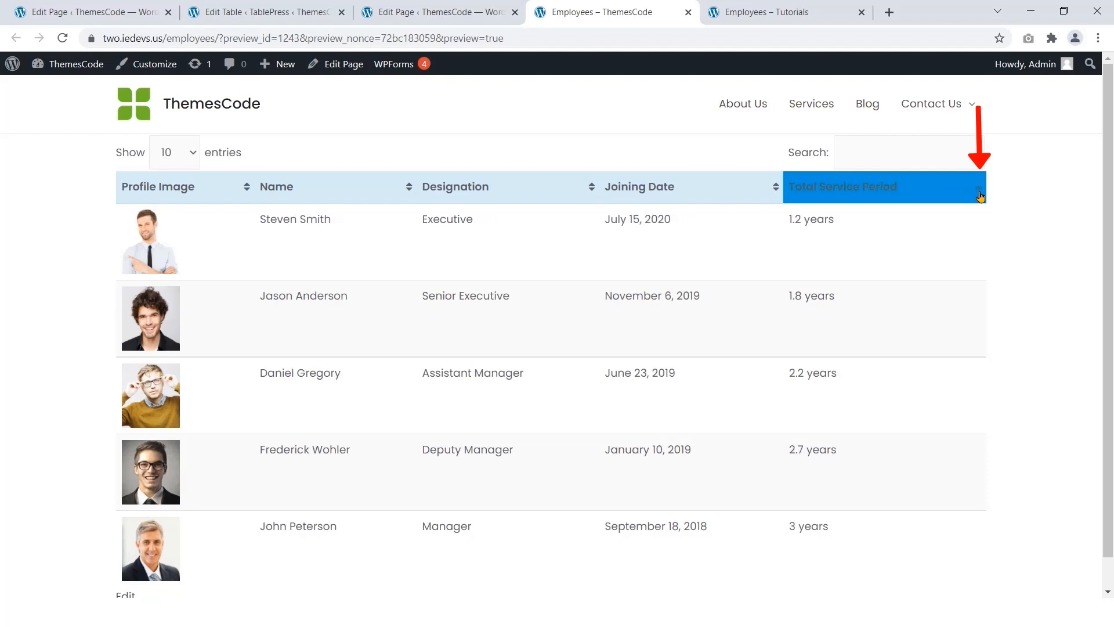
click(979, 194)
scroll(1030, 209, down, 1)
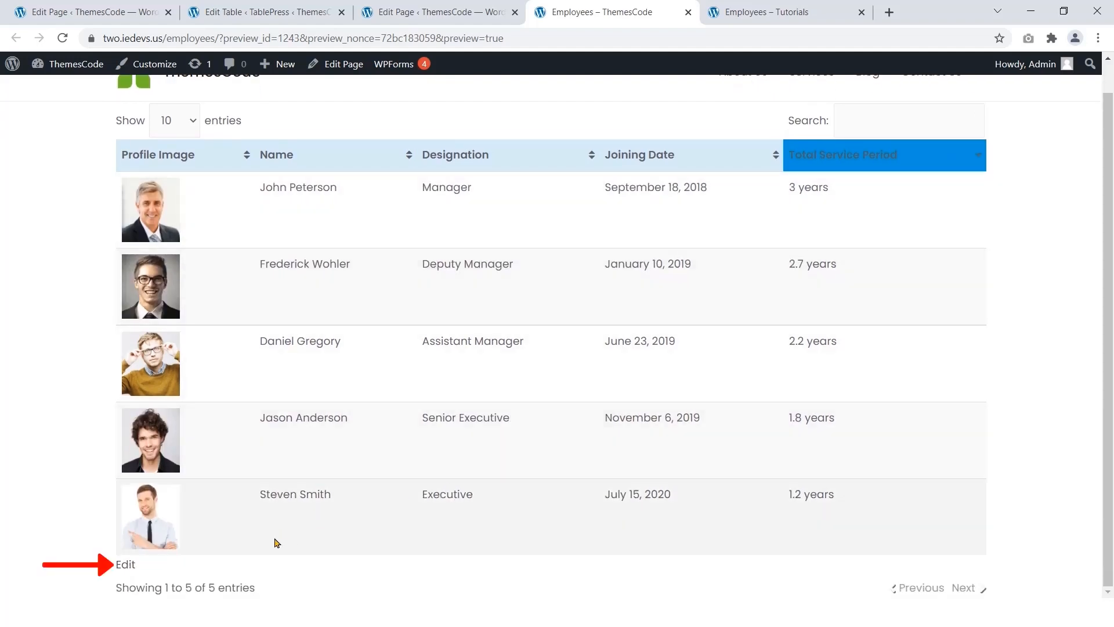
click(128, 572)
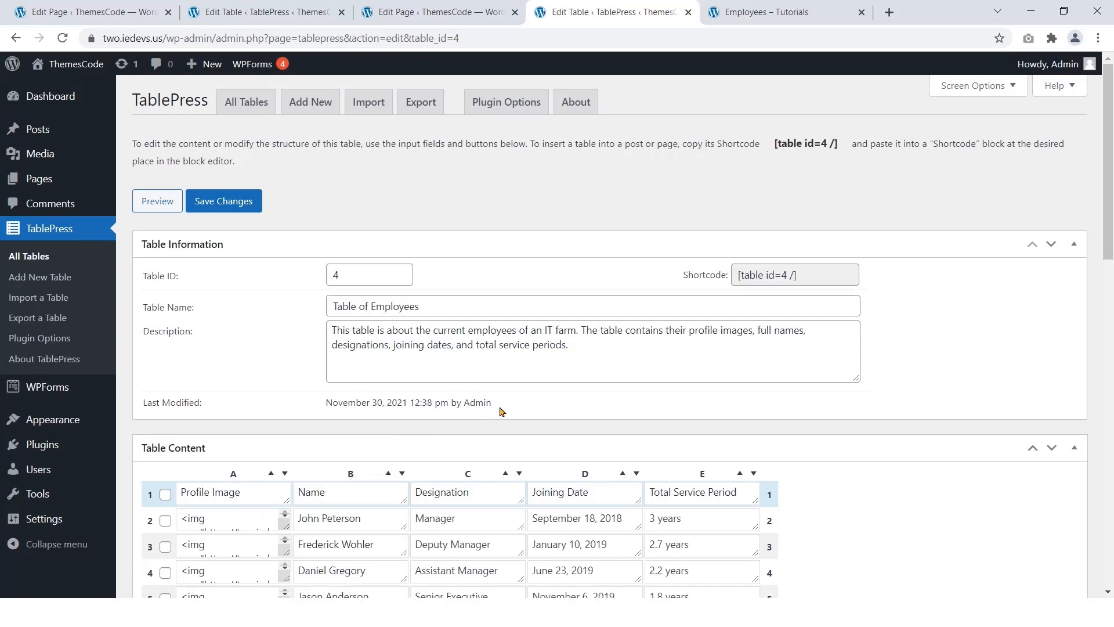
Step: Sort the Table of Employees rows by the Name column in descending order
scroll(505, 409, down, 2)
scroll(510, 398, down, 1)
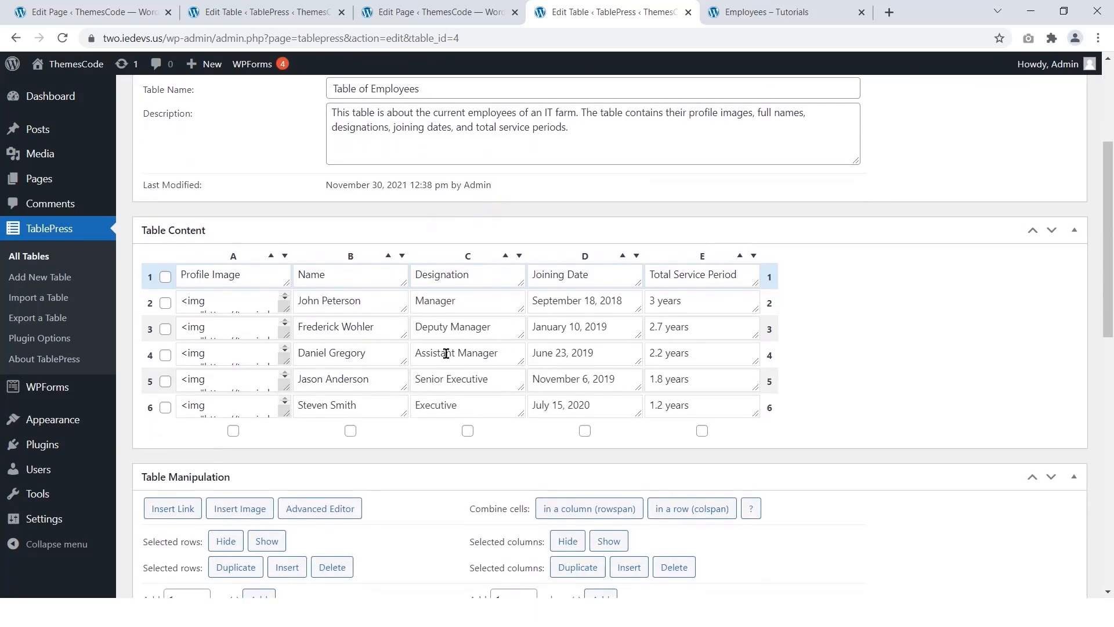
click(403, 256)
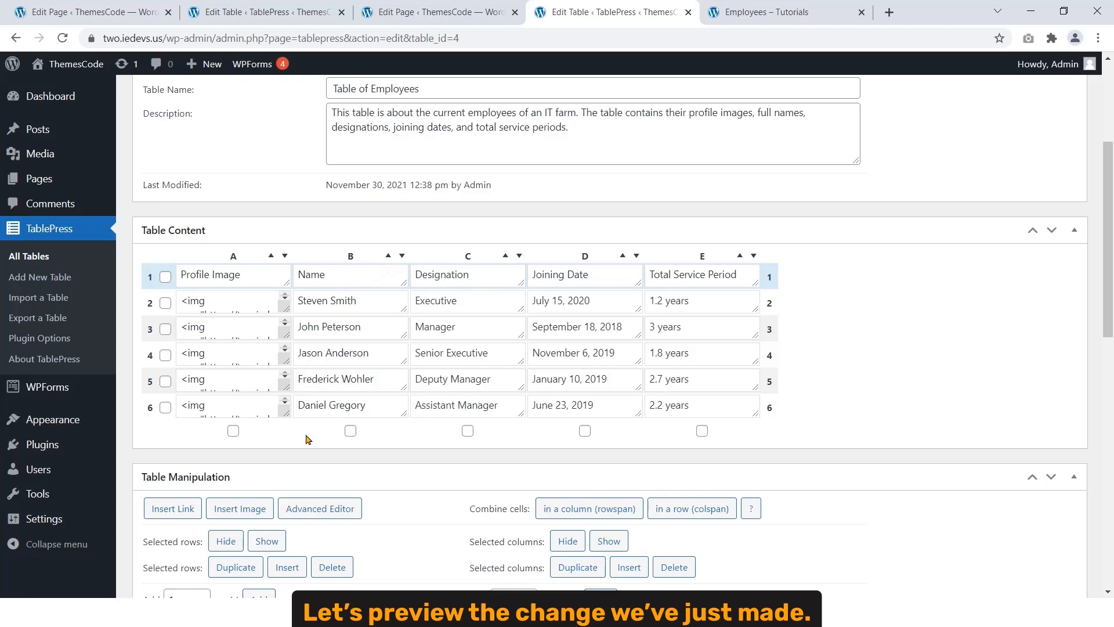
scroll(307, 435, up, 4)
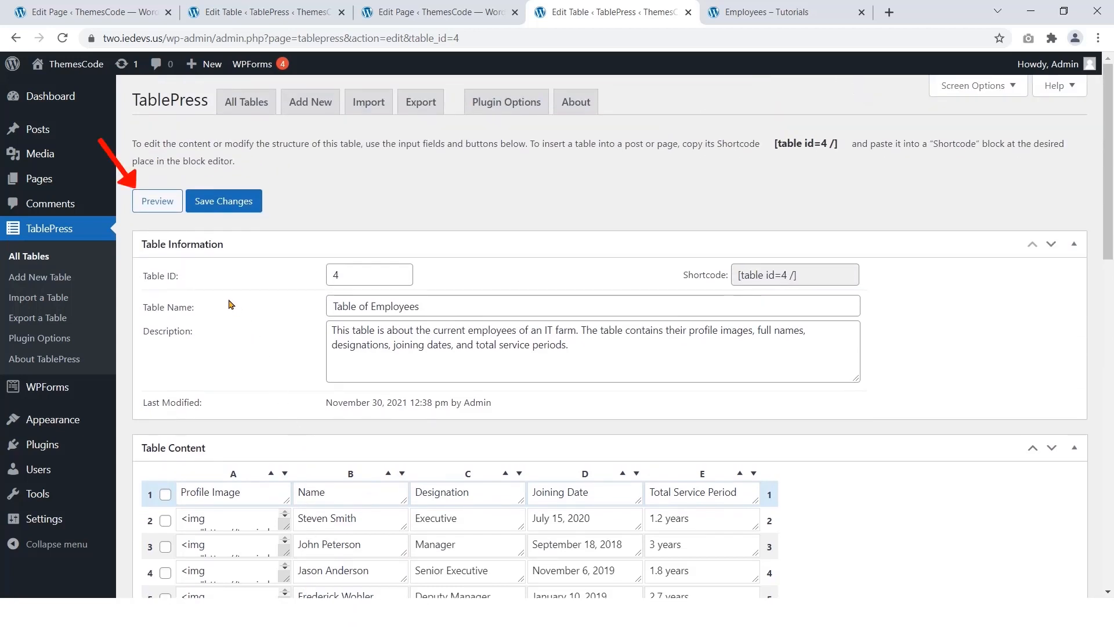
click(168, 204)
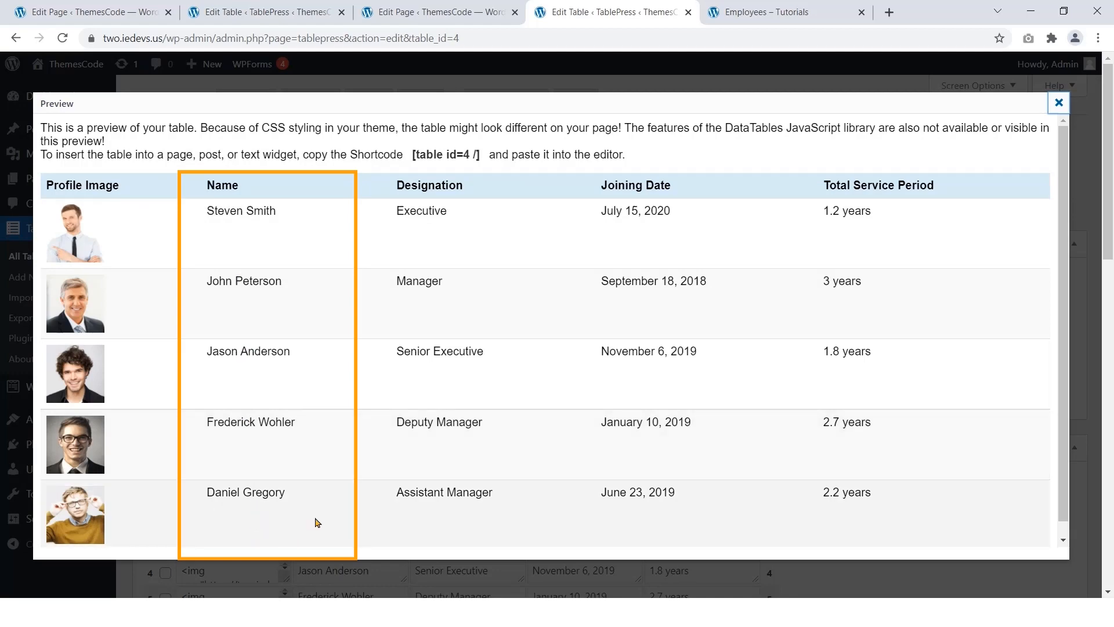
click(1058, 104)
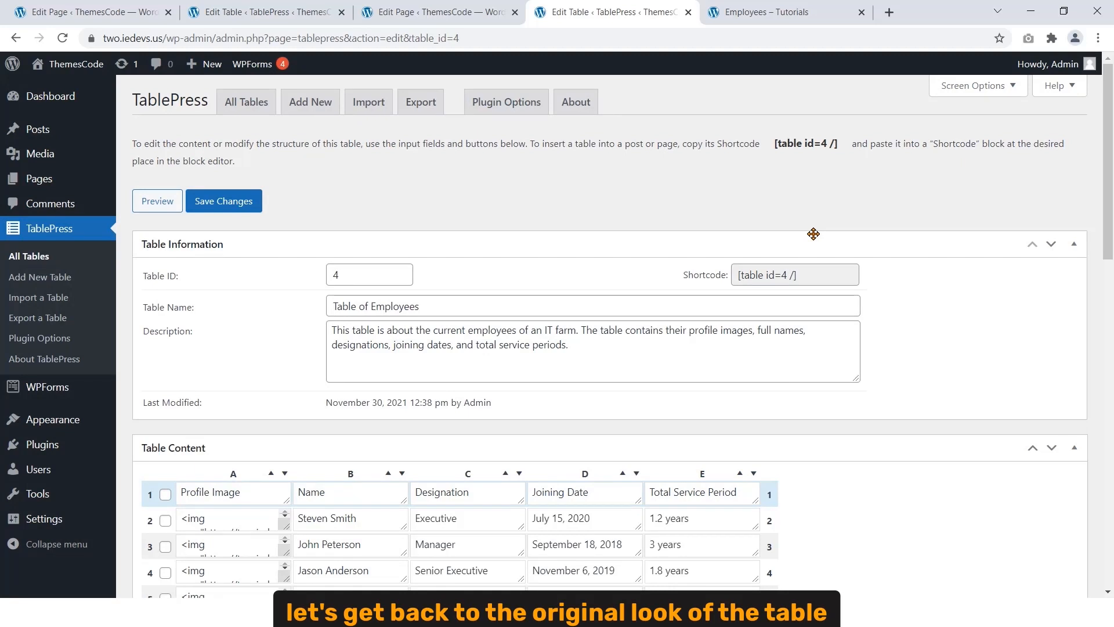
scroll(813, 233, down, 4)
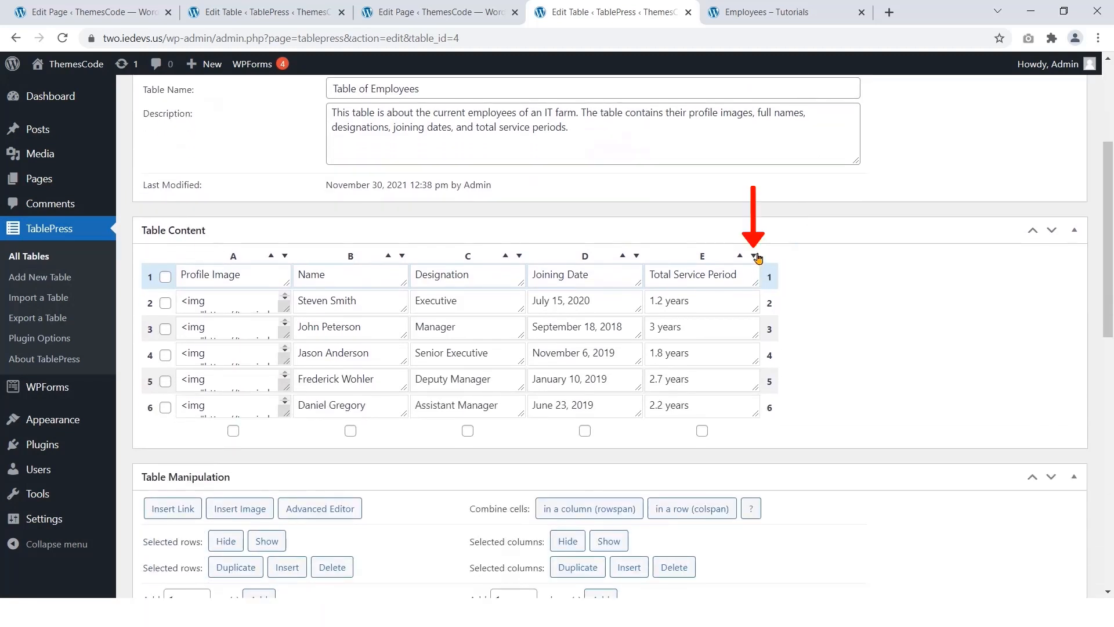
Step: Sort rows by Total Service Period descending and confirm the Manager-to-Executive order in the preview
click(754, 256)
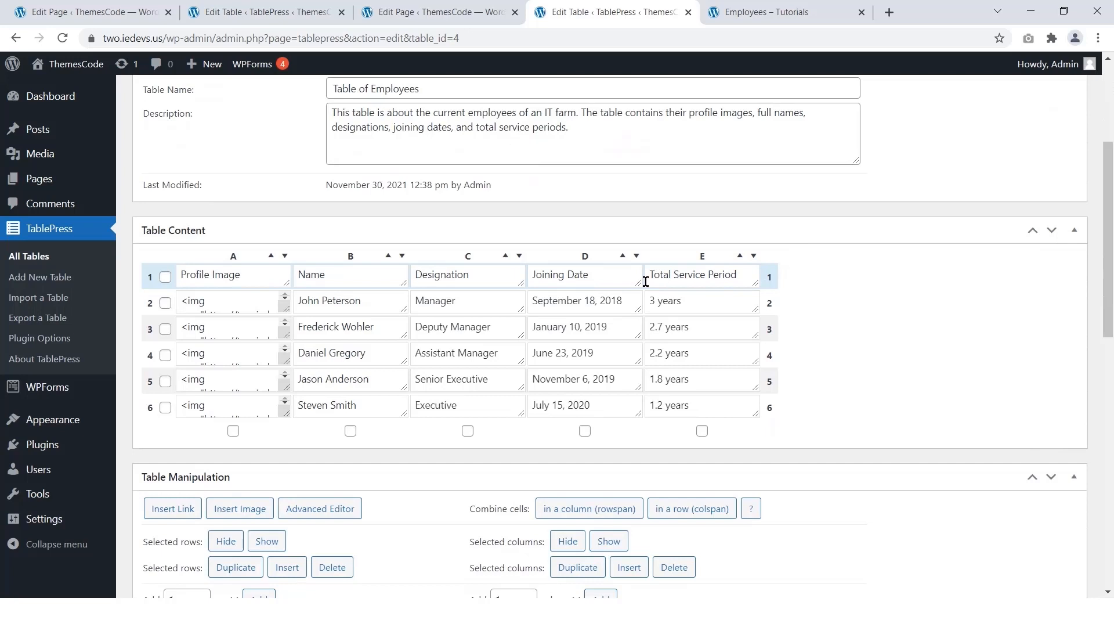
scroll(349, 284, up, 4)
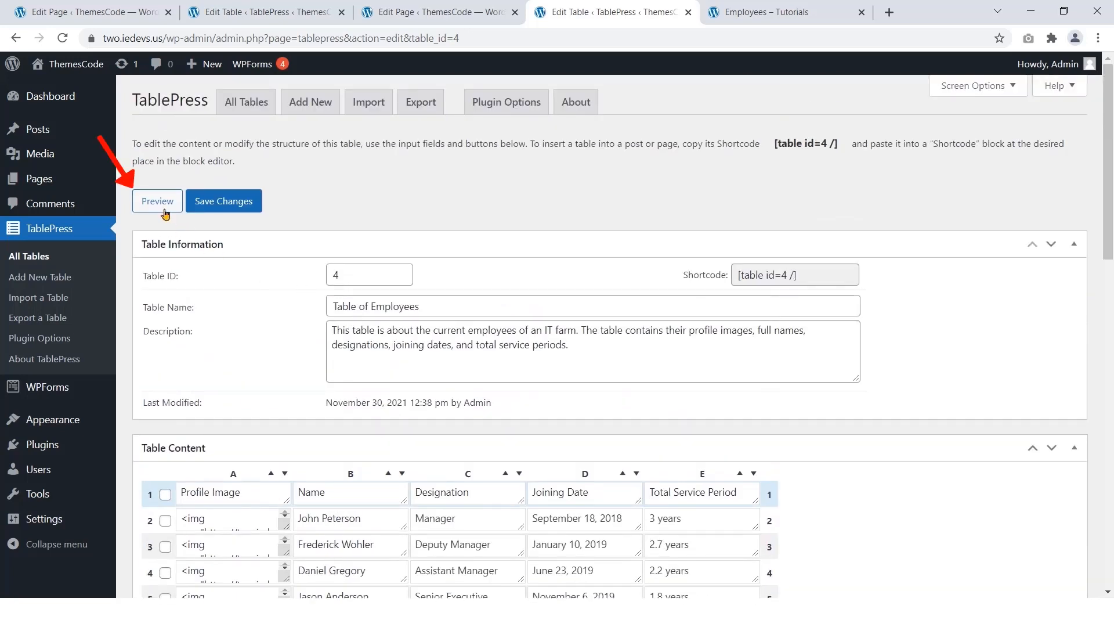
click(163, 204)
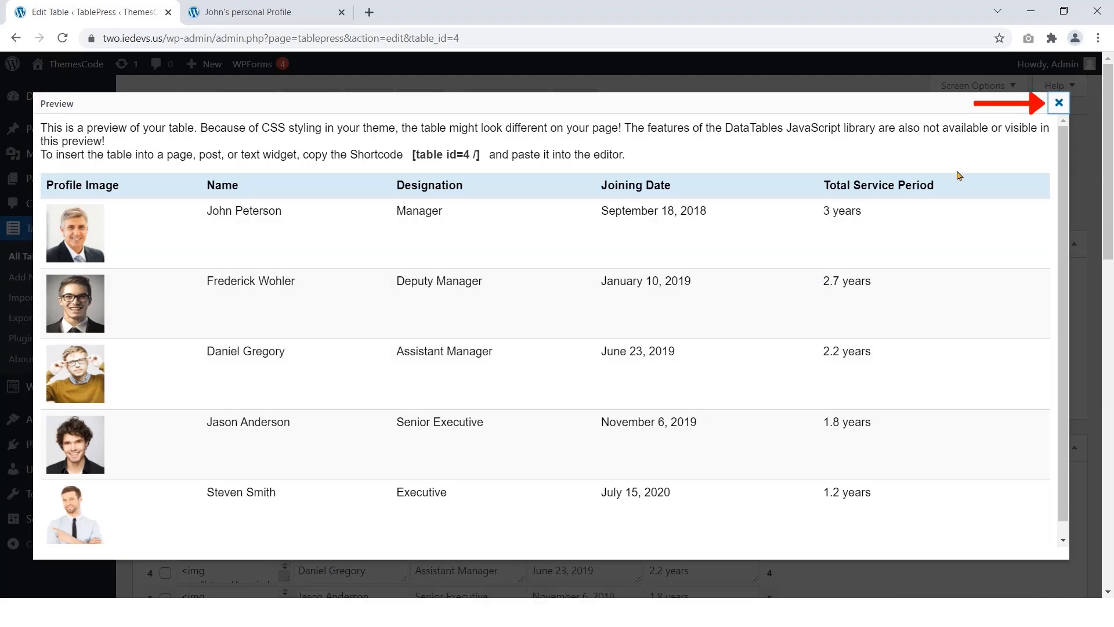
click(1059, 103)
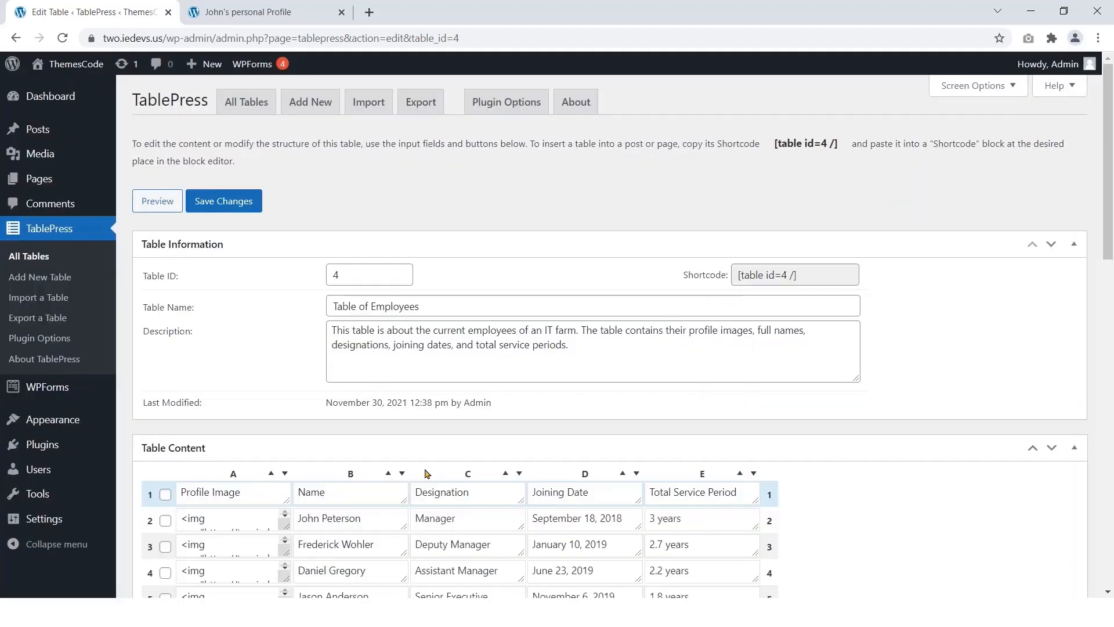
Step: Copy the personal profile site's web address and return to the Table of Employees editor
scroll(387, 436, down, 2)
scroll(387, 437, down, 2)
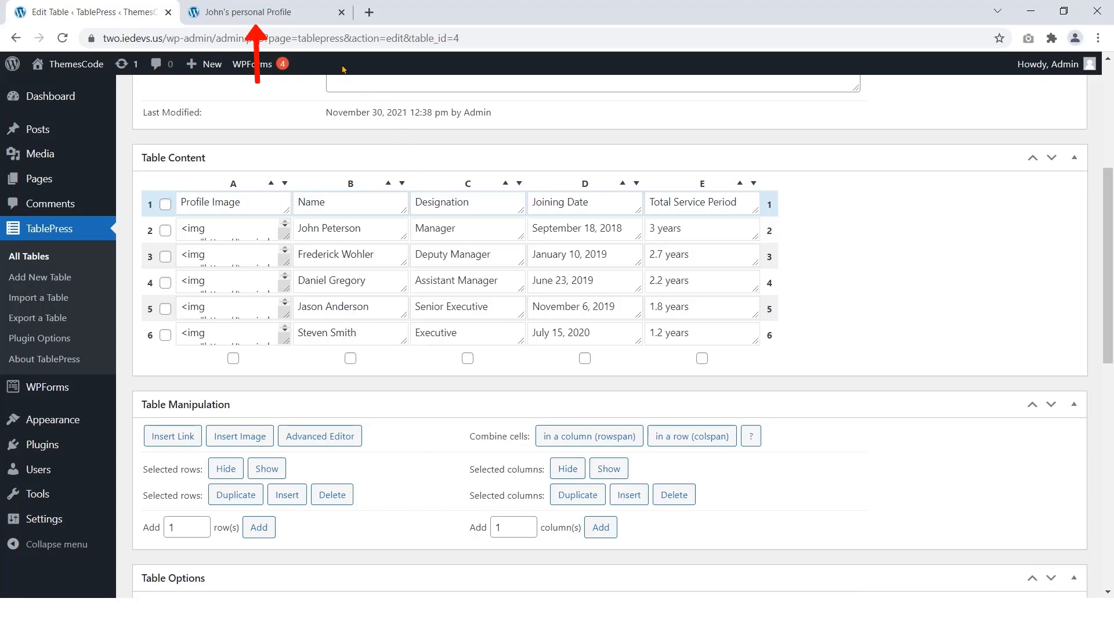
click(248, 11)
click(220, 38)
right_click(183, 40)
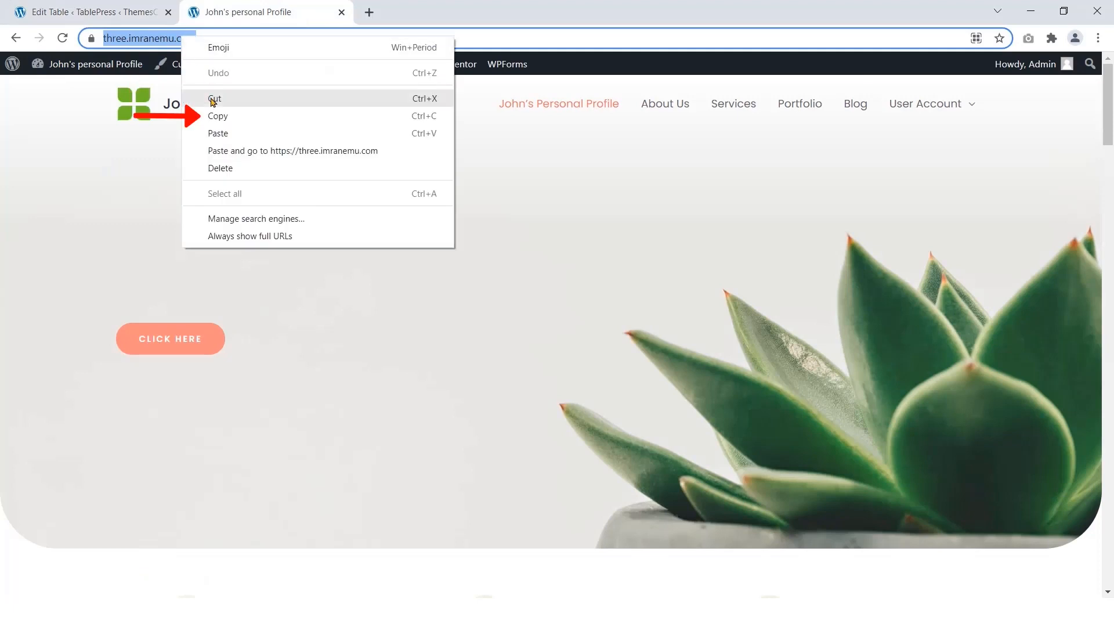
click(214, 114)
click(145, 13)
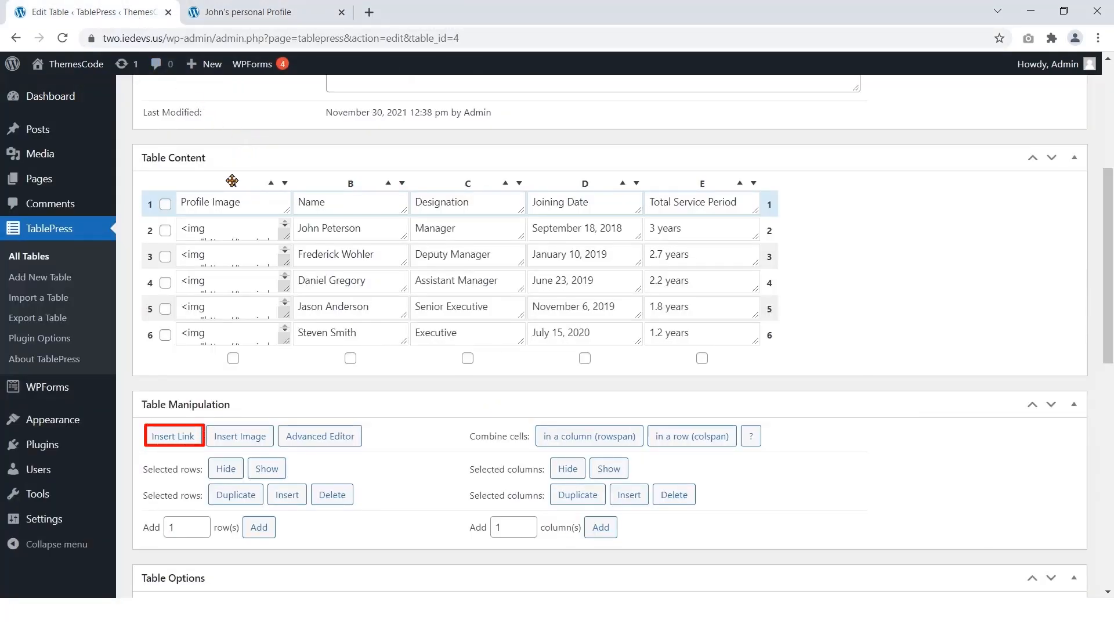
Step: Link the employee name in cell B2 to the profile site address, opening in a new tab
click(173, 438)
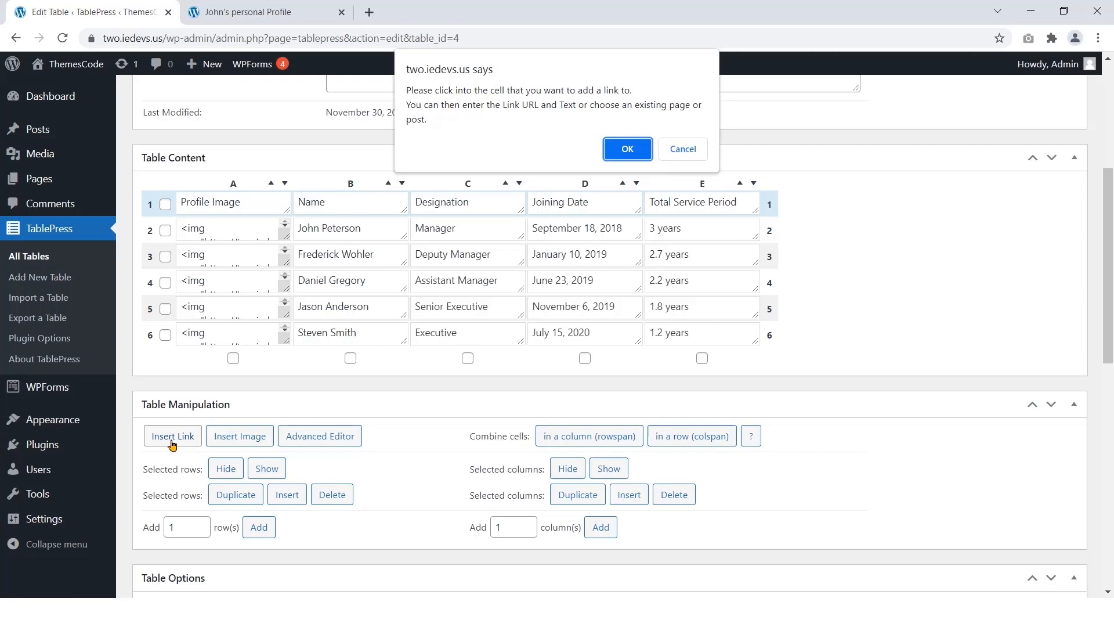
click(626, 149)
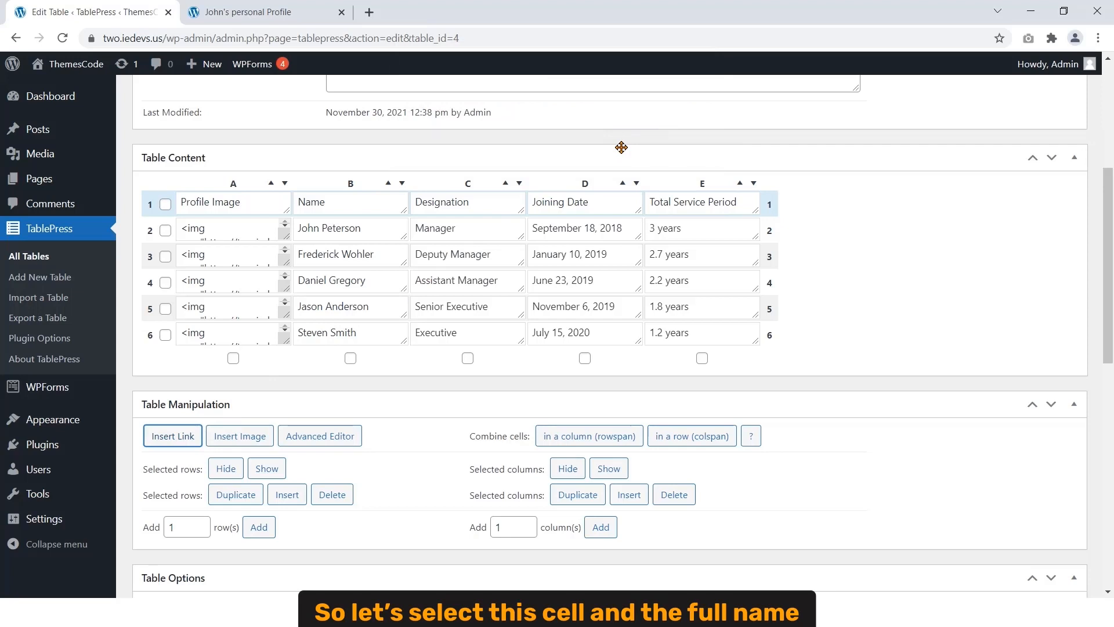
drag(384, 232, 286, 244)
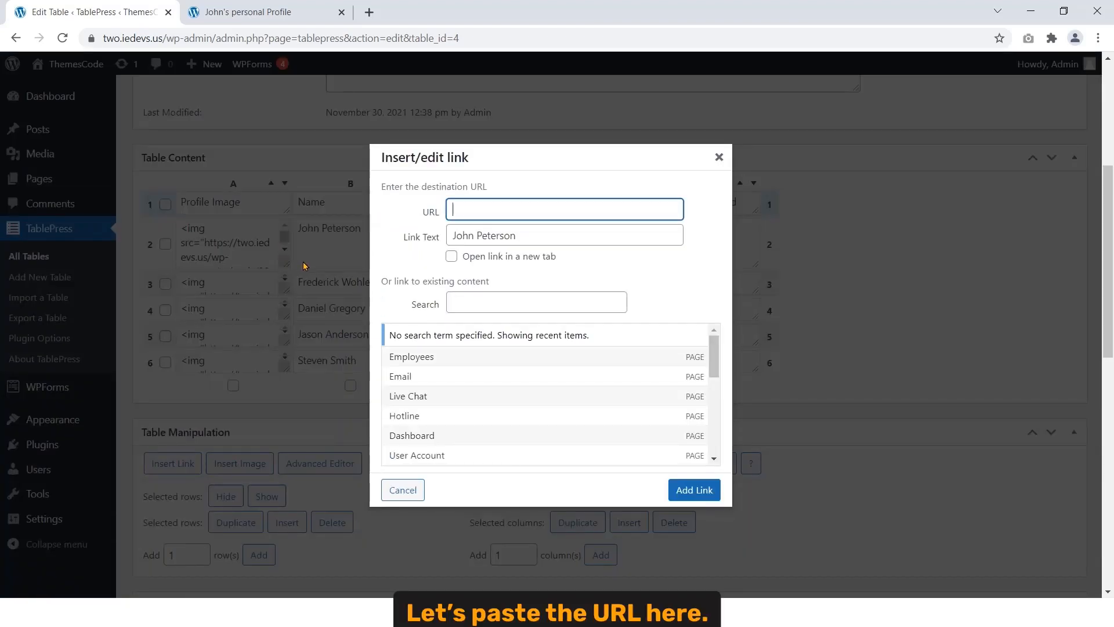
right_click(471, 207)
click(511, 319)
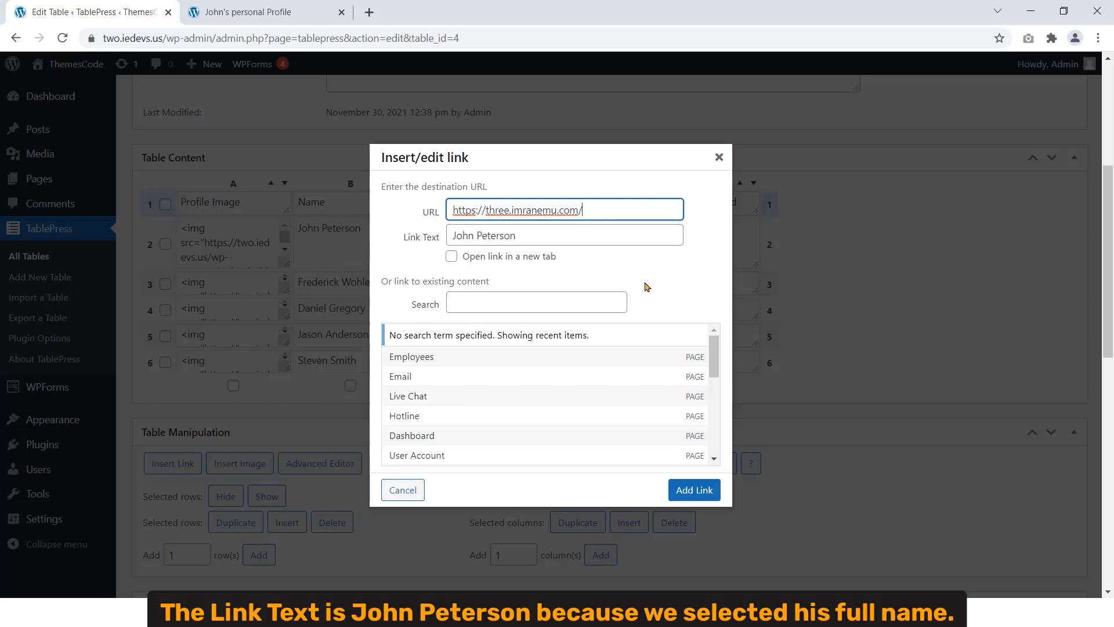
drag(538, 233, 441, 249)
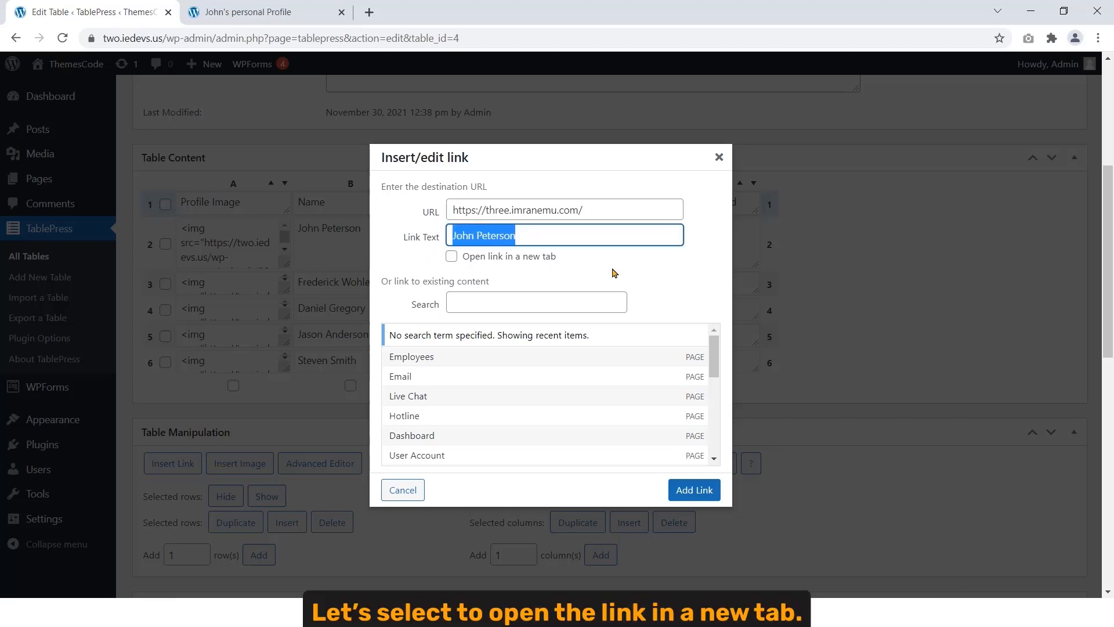
click(451, 256)
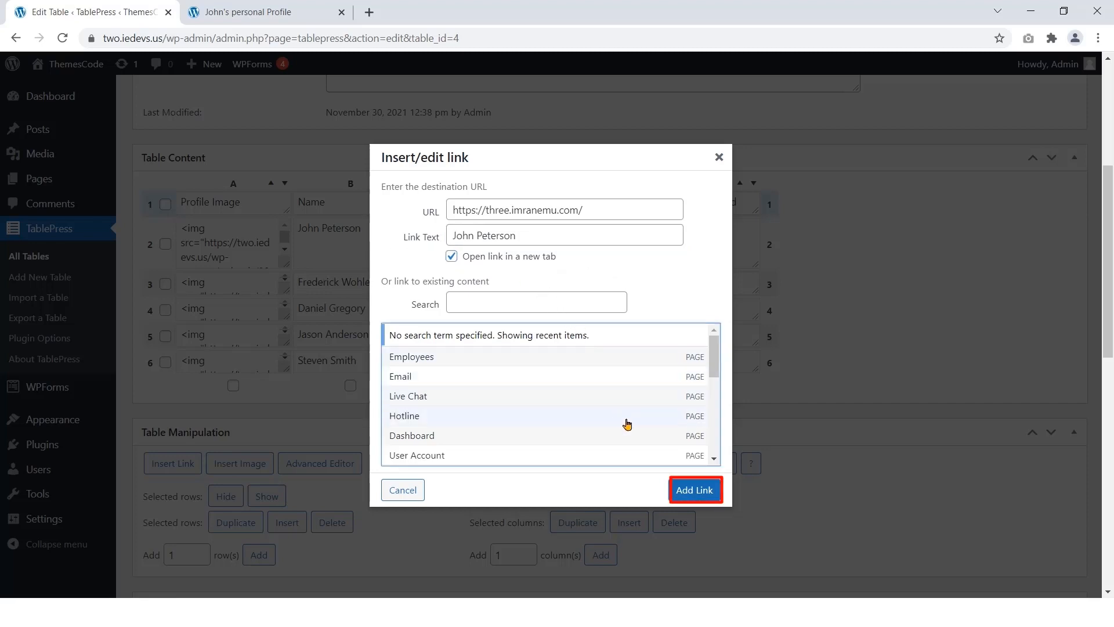
click(690, 490)
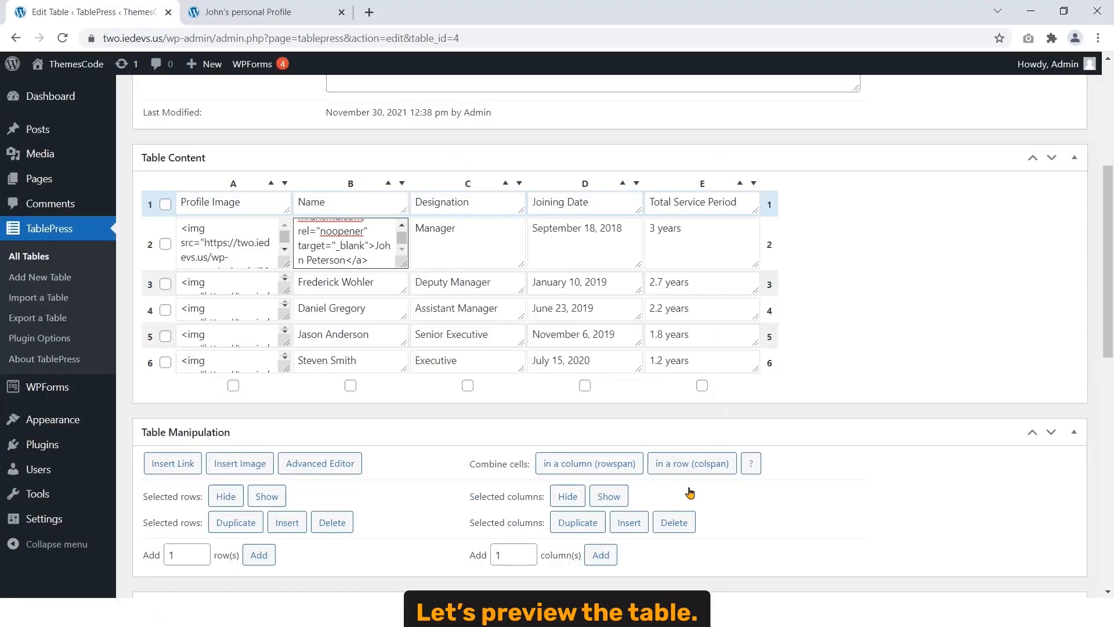
scroll(689, 492, up, 5)
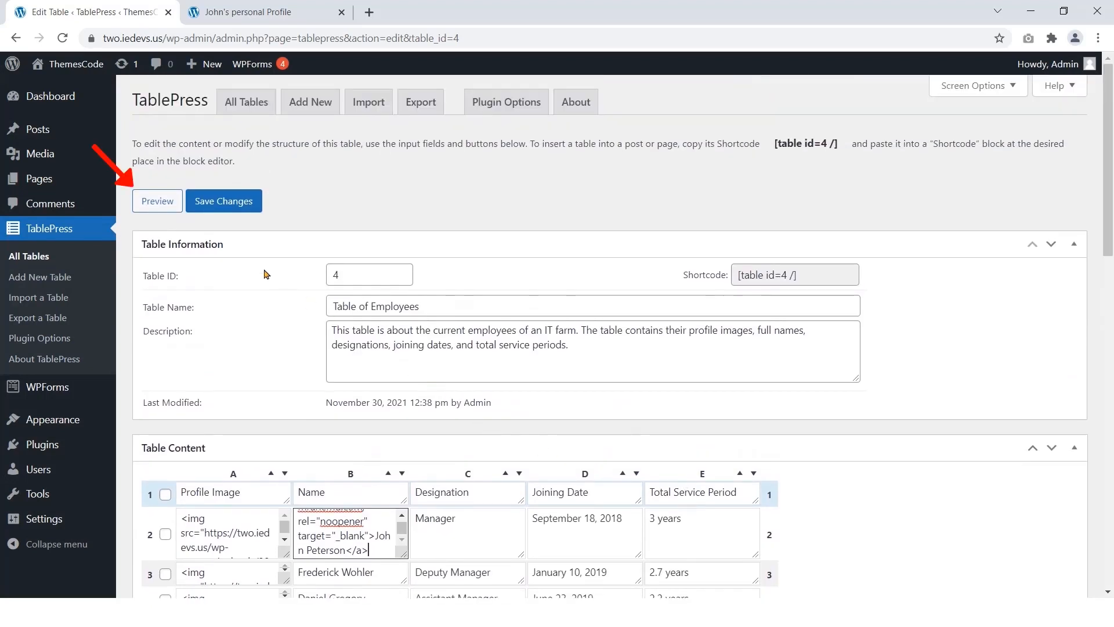
Step: Test the row 2 name link in the table preview, then close the profile tabs and preview
click(164, 202)
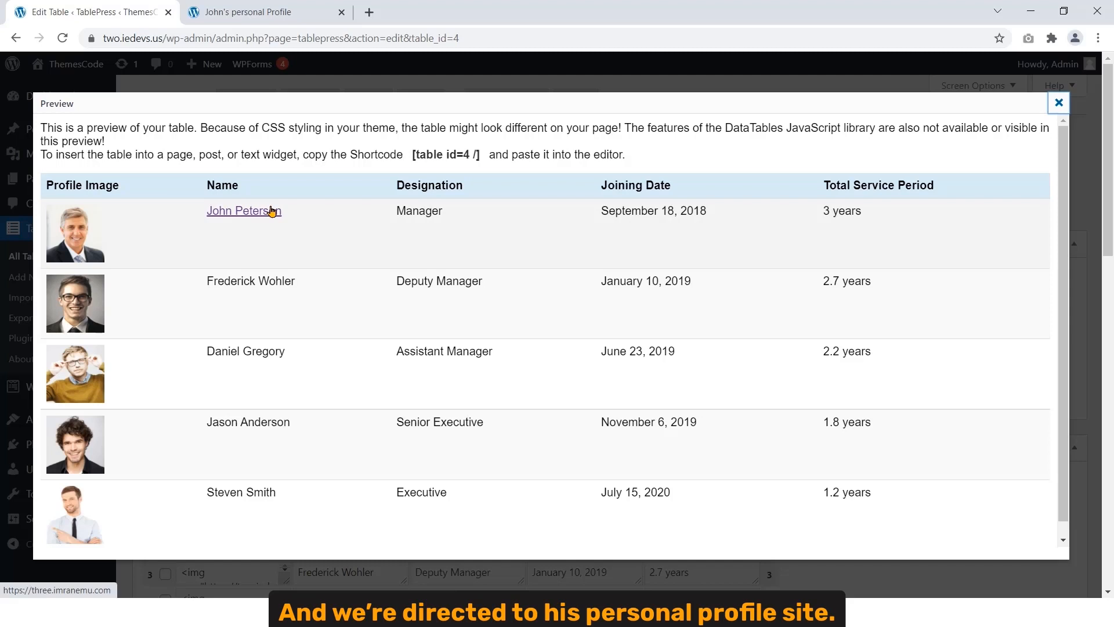
click(272, 210)
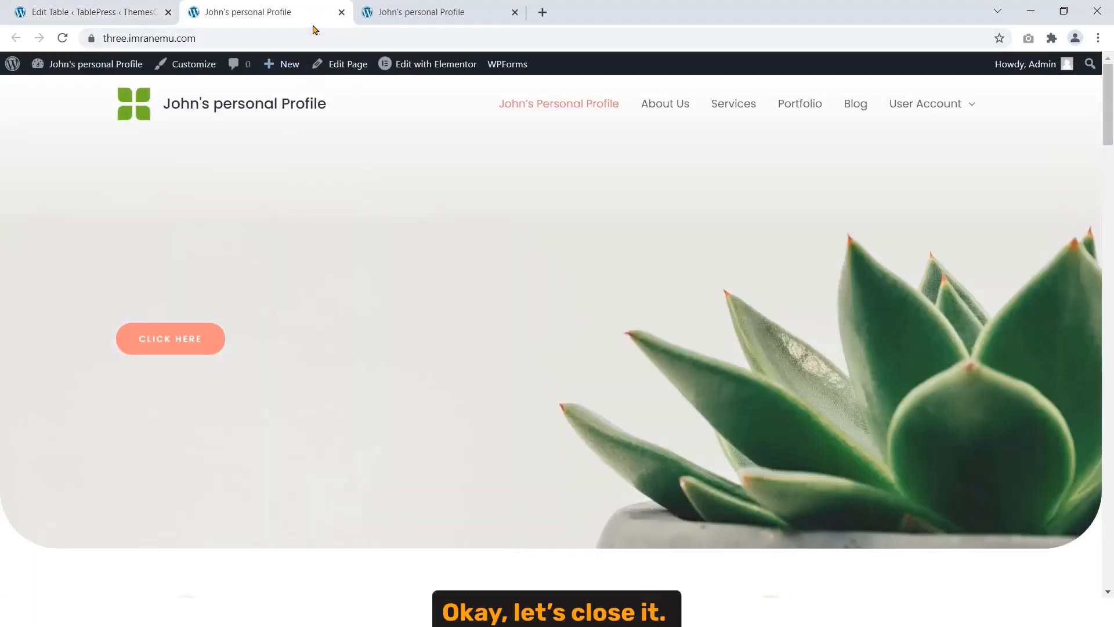
click(341, 11)
click(341, 12)
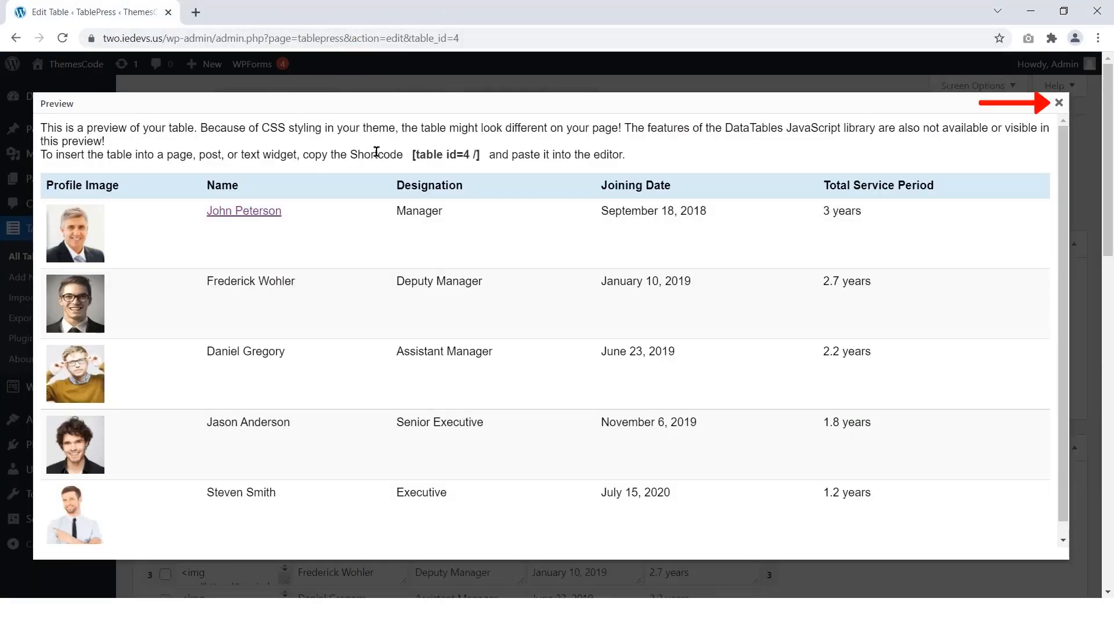
click(1059, 103)
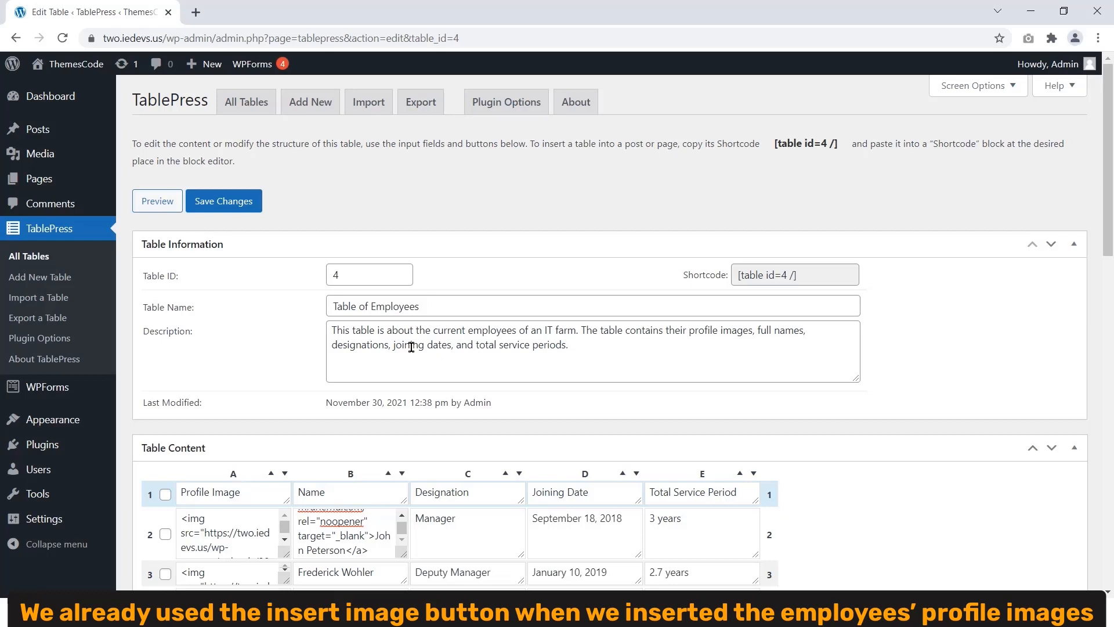
Step: Open the row 5 Name cell in TablePress's Advanced Editor
scroll(410, 347, down, 8)
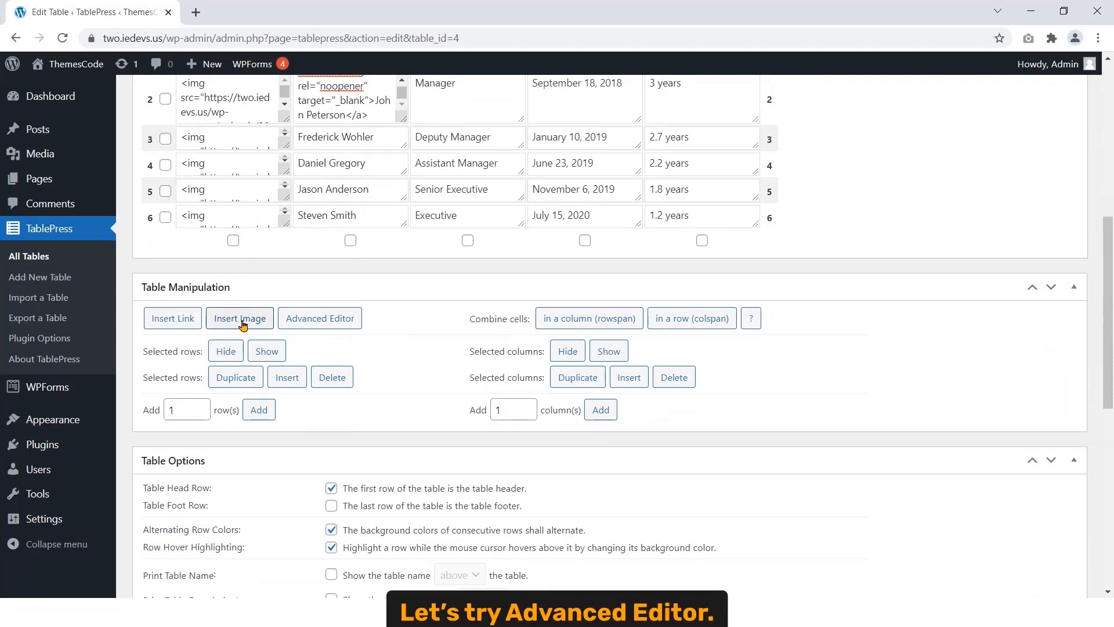
click(332, 323)
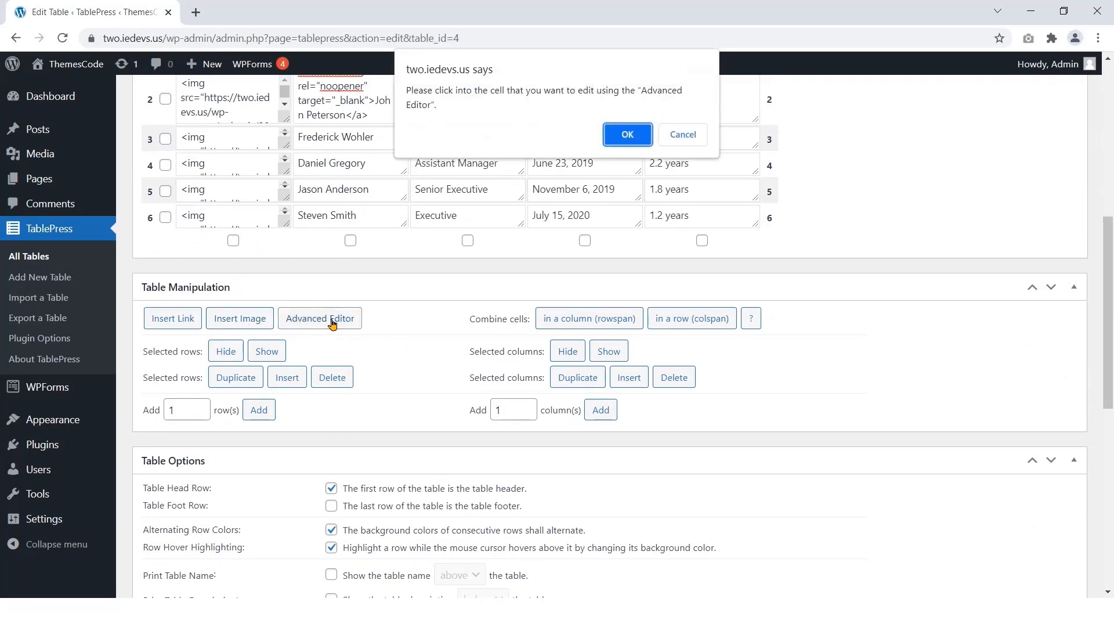
click(628, 137)
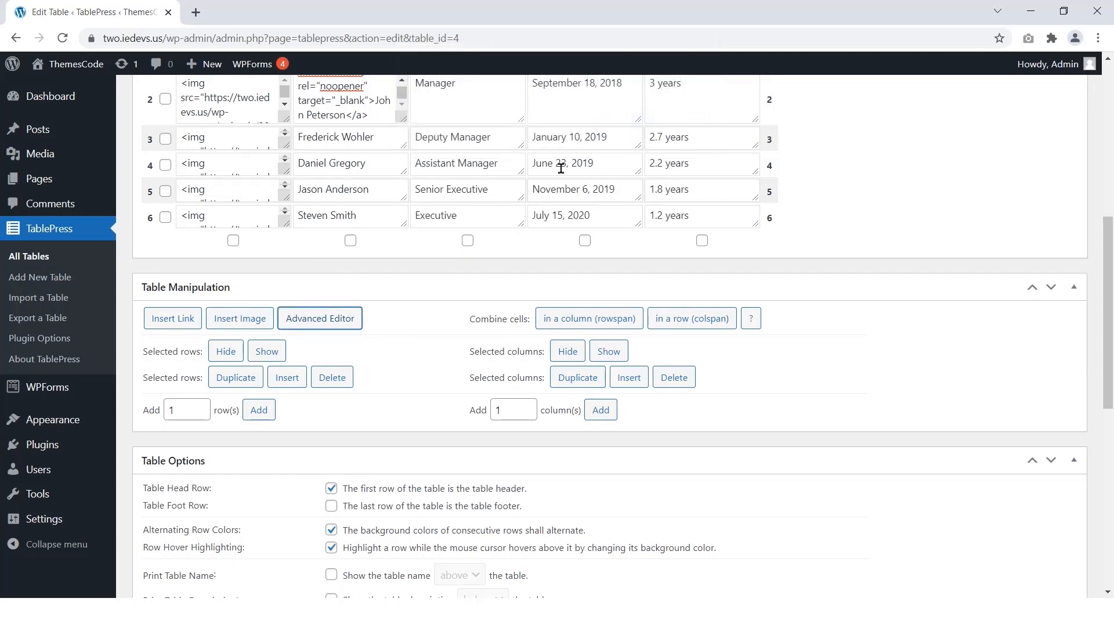
click(391, 196)
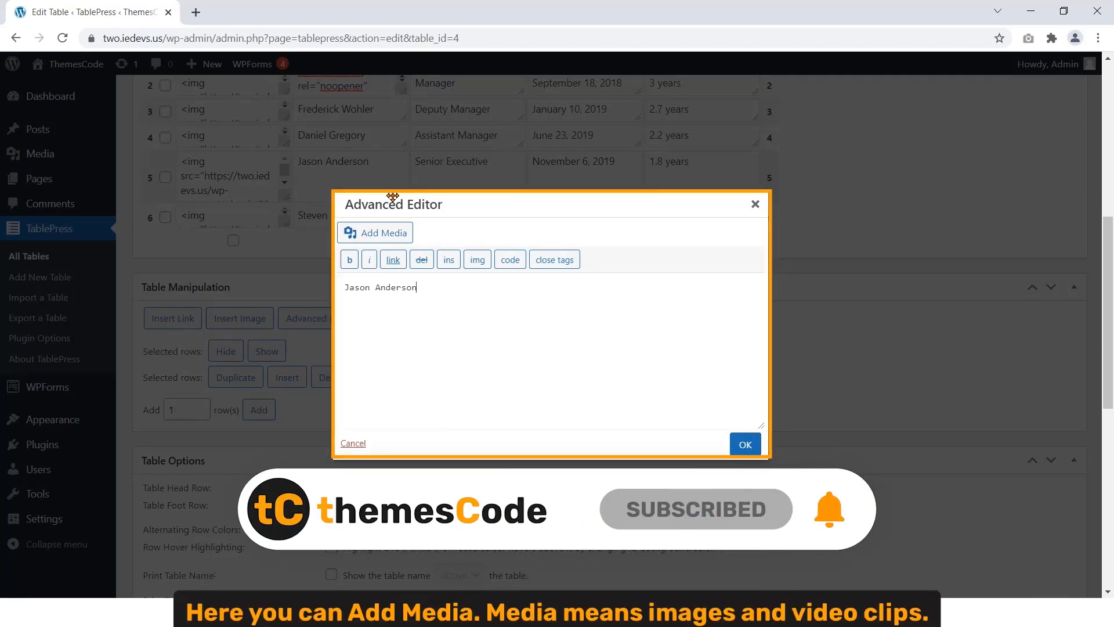
Step: Insert the test-clip.webm video from the media library into the cell
click(389, 241)
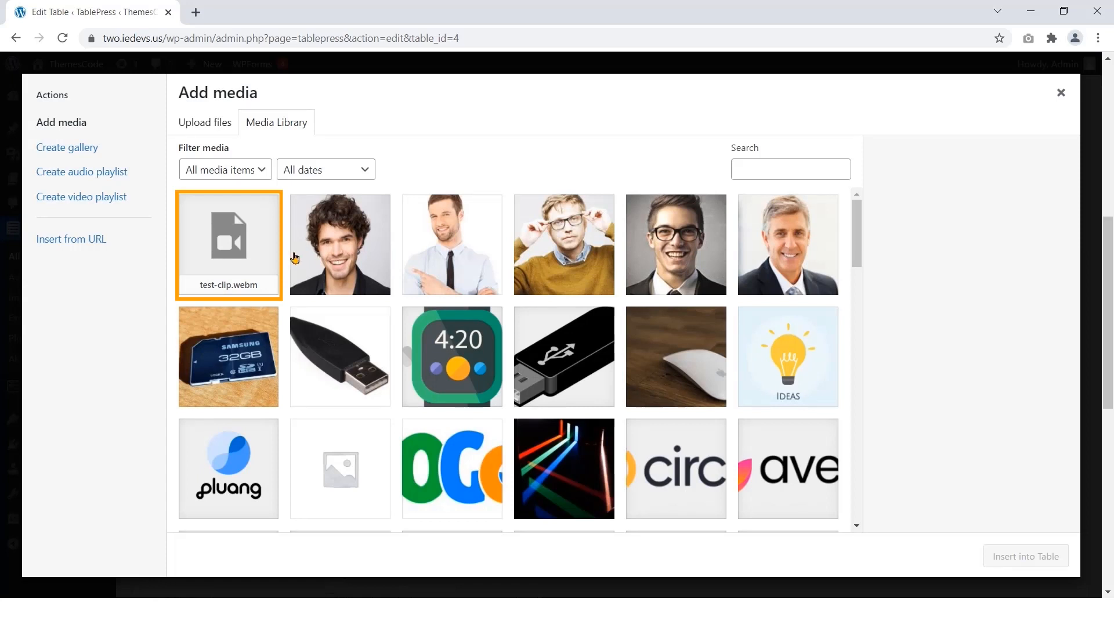
click(249, 267)
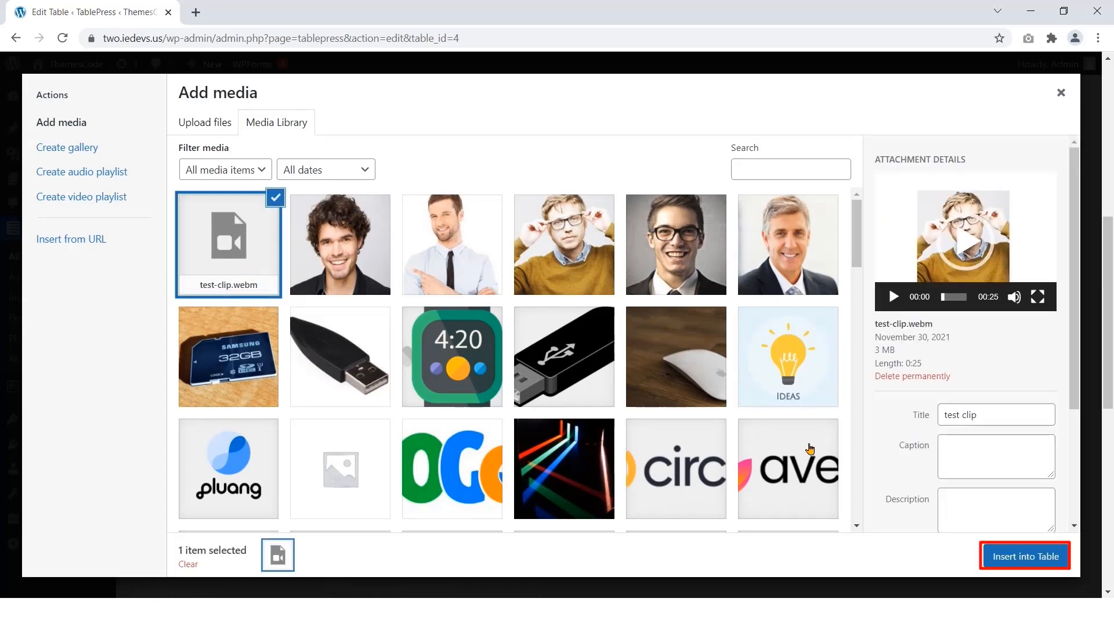
click(1026, 556)
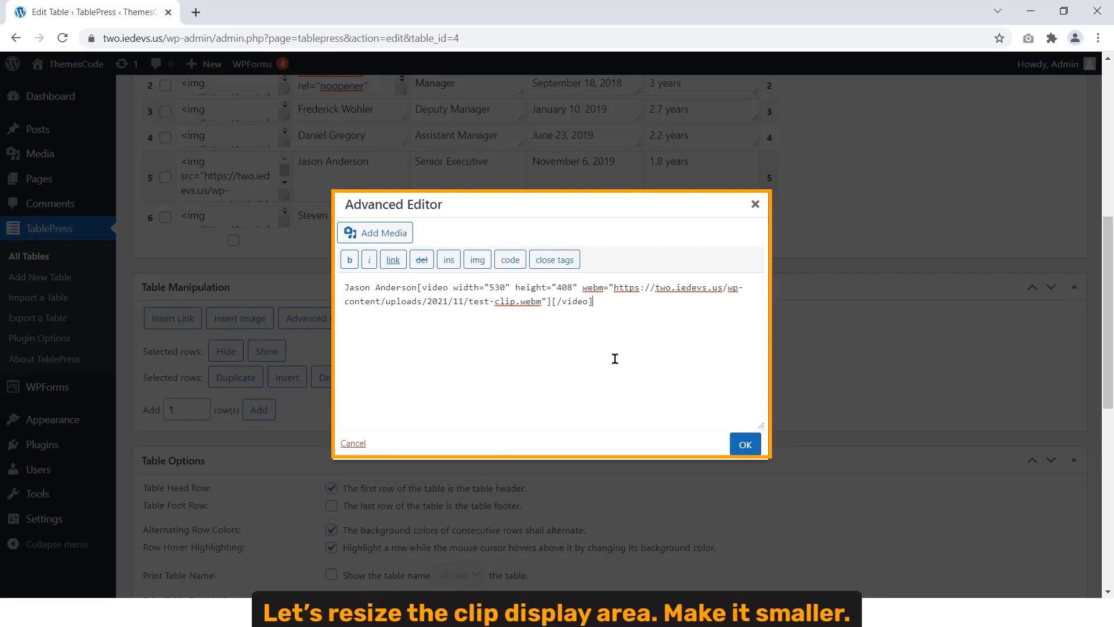
Step: Set the video's width and height to 100 and save the cell content
click(574, 288)
key(BackSpace)
key(BackSpace)
key(BackSpace)
text(100)
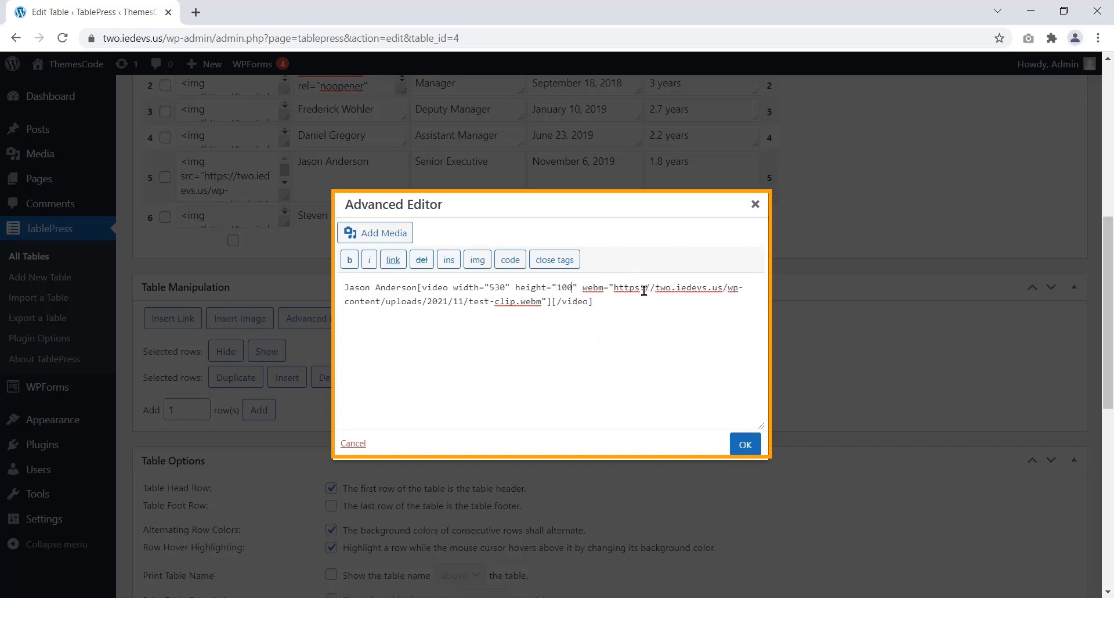
key(BackSpace)
key(BackSpace)
text(10)
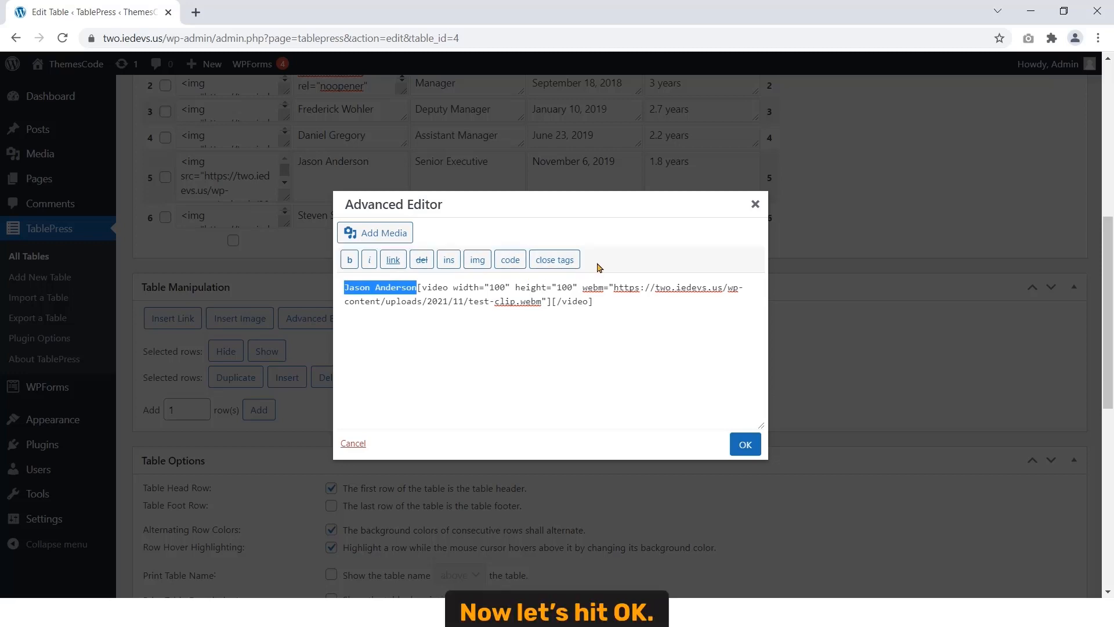
click(746, 445)
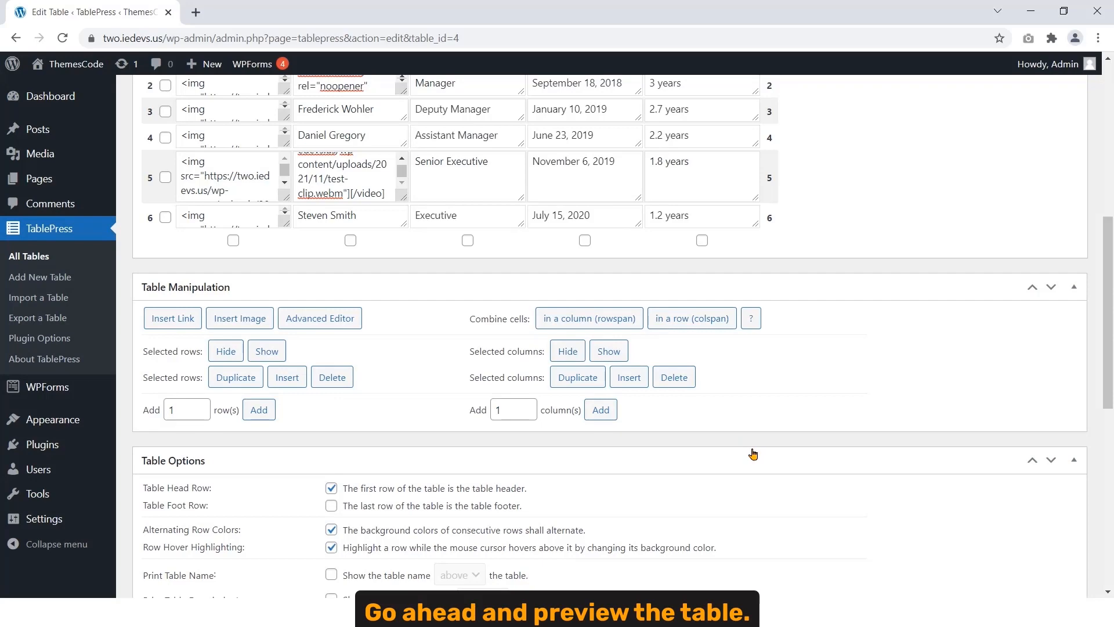
scroll(753, 453, up, 7)
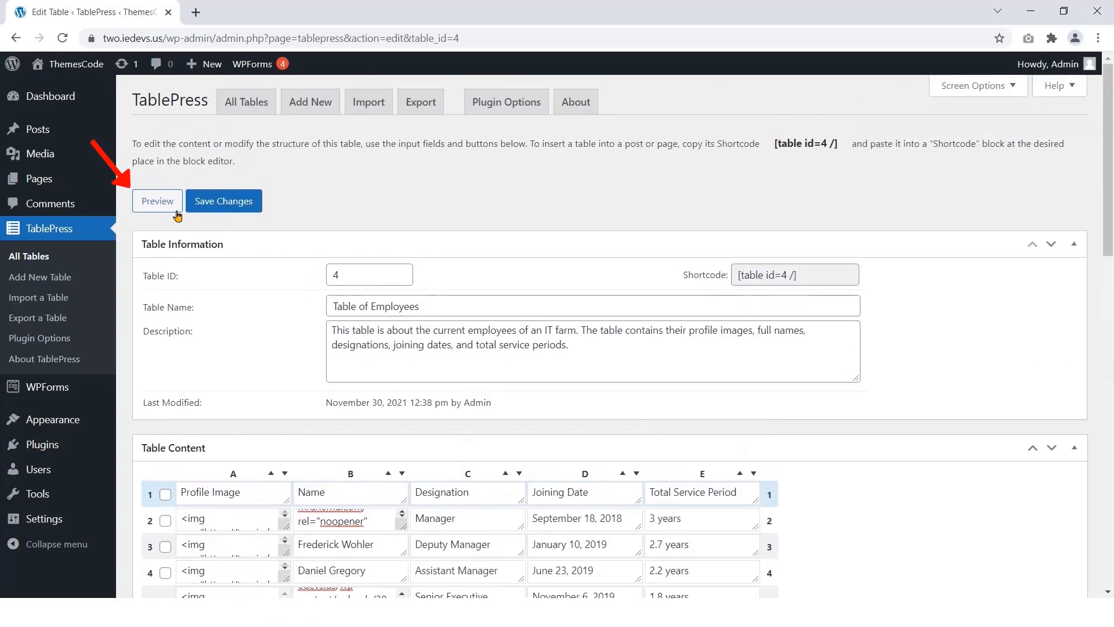
click(157, 202)
scroll(338, 283, down, 1)
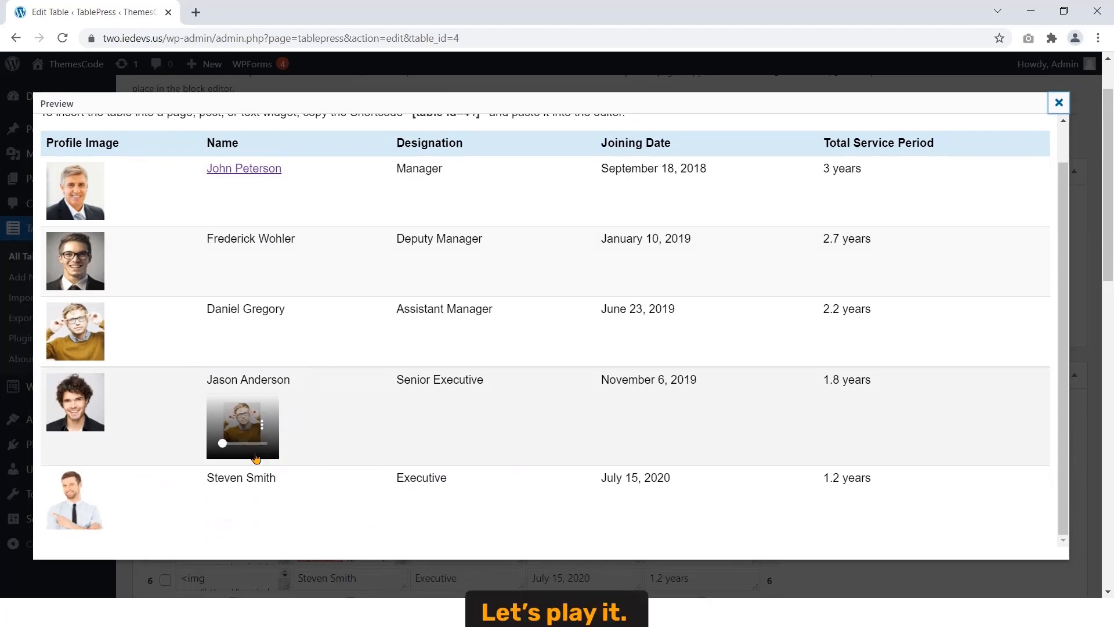
click(262, 425)
click(176, 277)
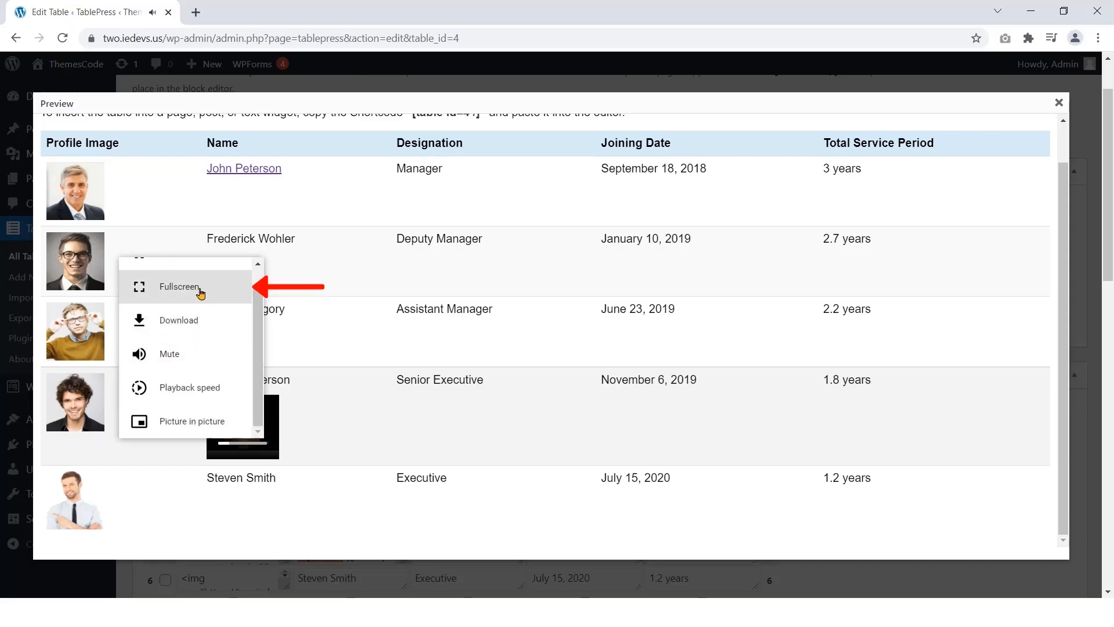
click(200, 293)
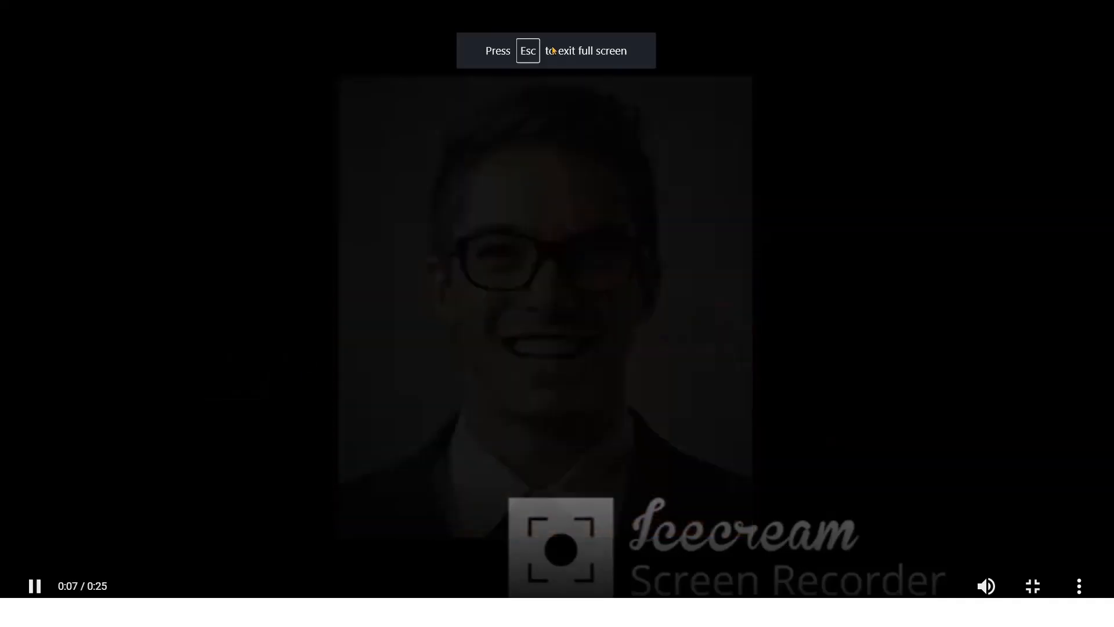
key(Escape)
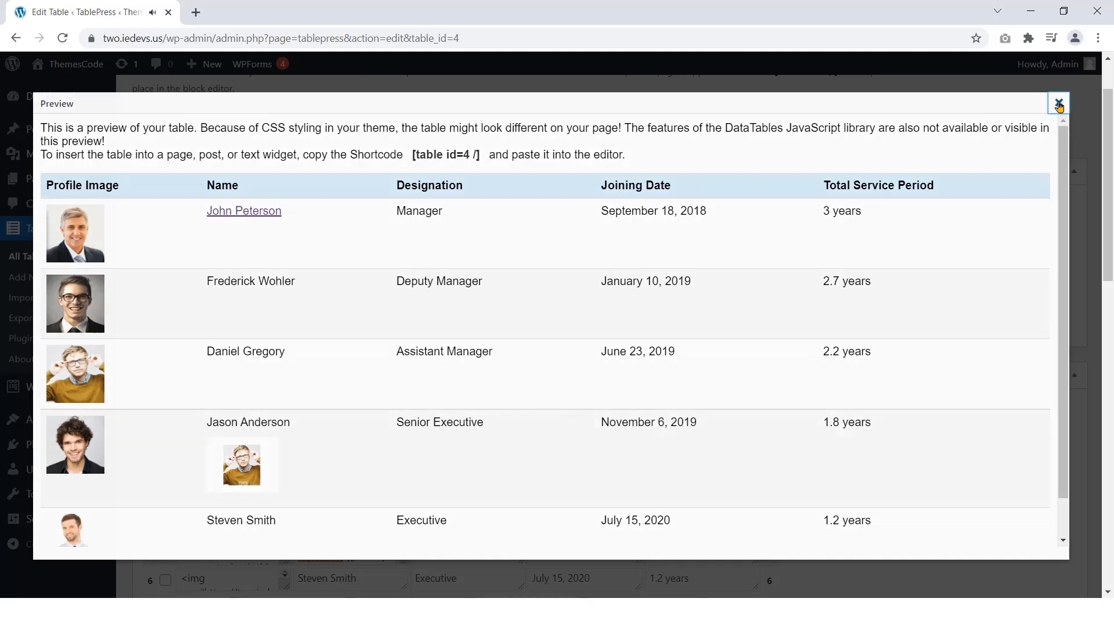
click(1059, 105)
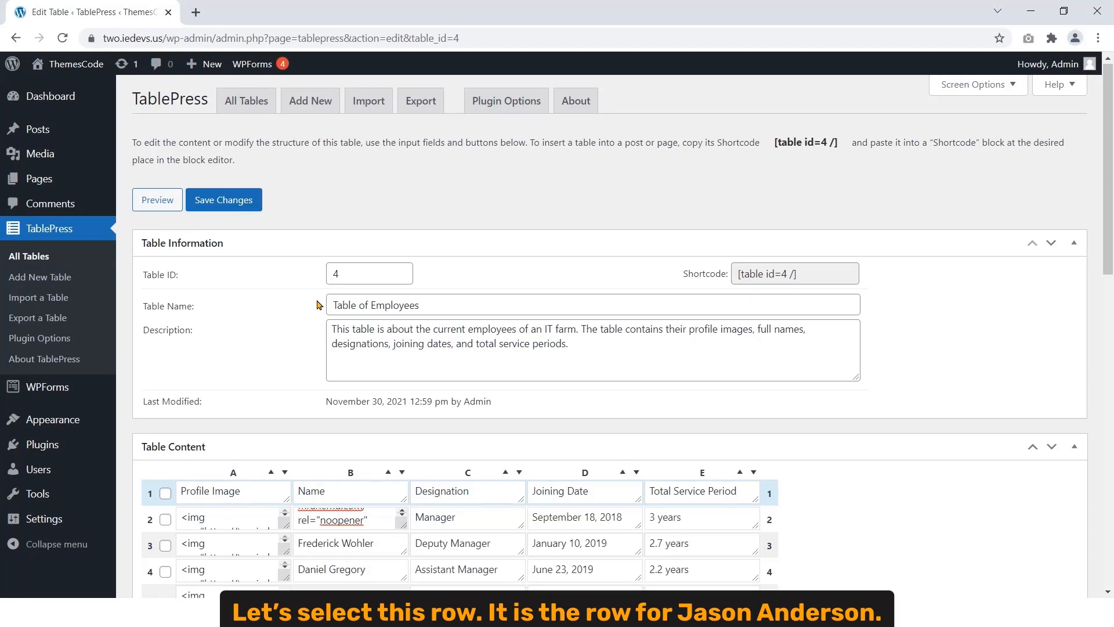
scroll(319, 305, down, 4)
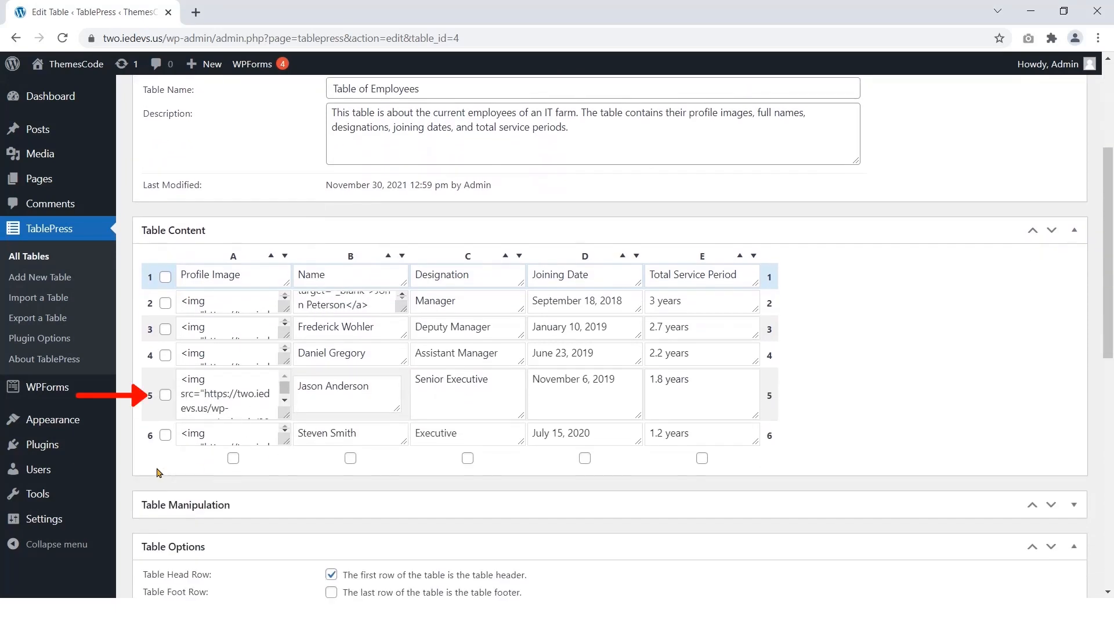
click(166, 395)
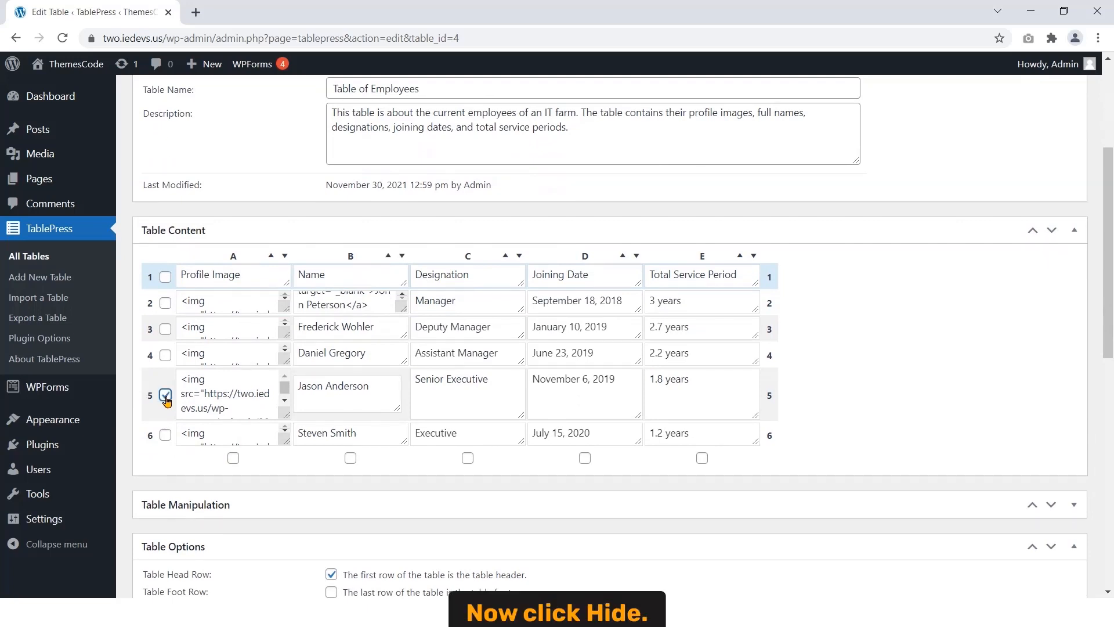
scroll(348, 495, down, 3)
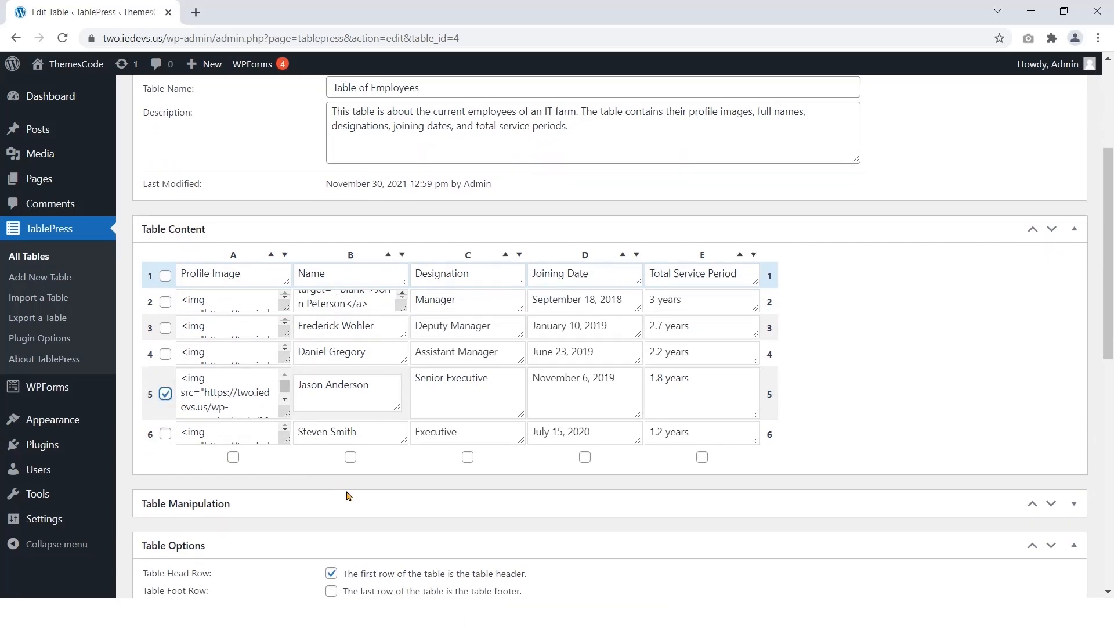
click(379, 355)
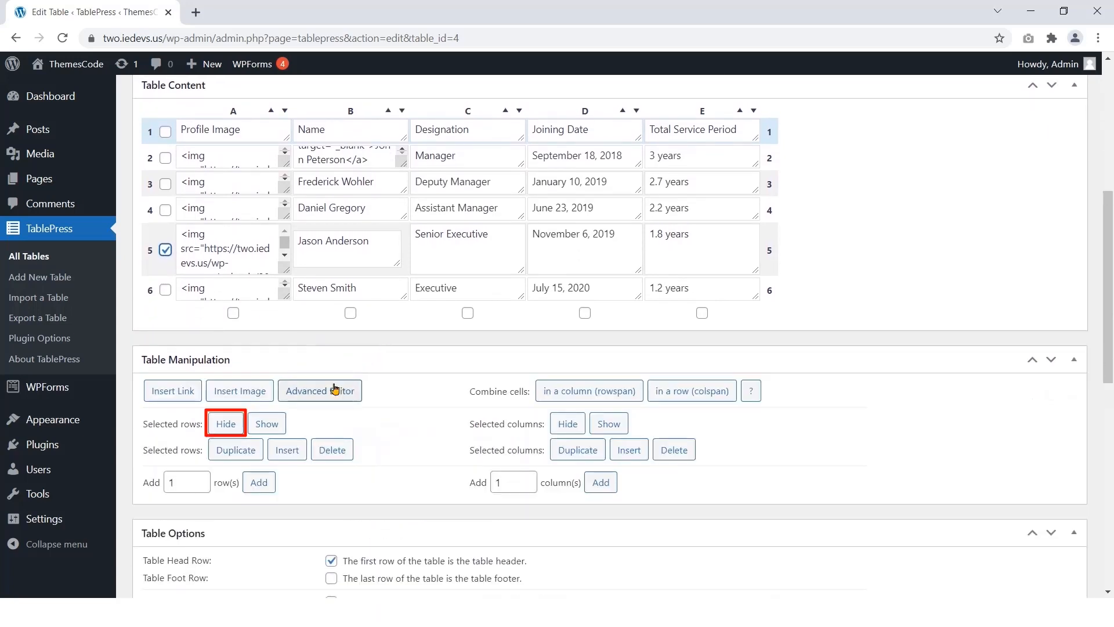
click(225, 425)
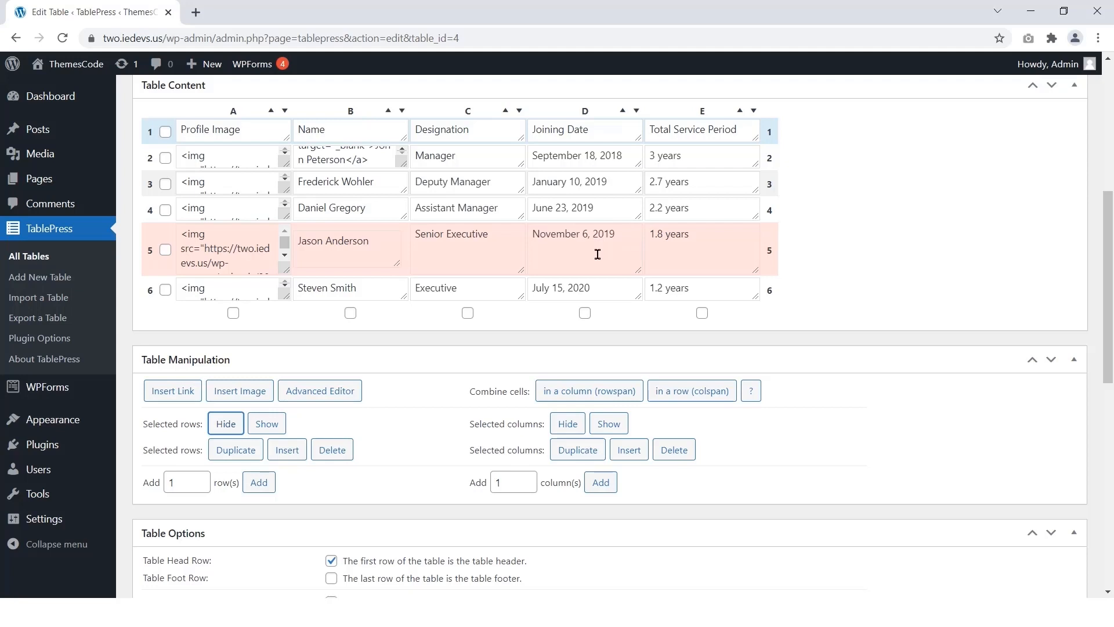
scroll(598, 254, up, 6)
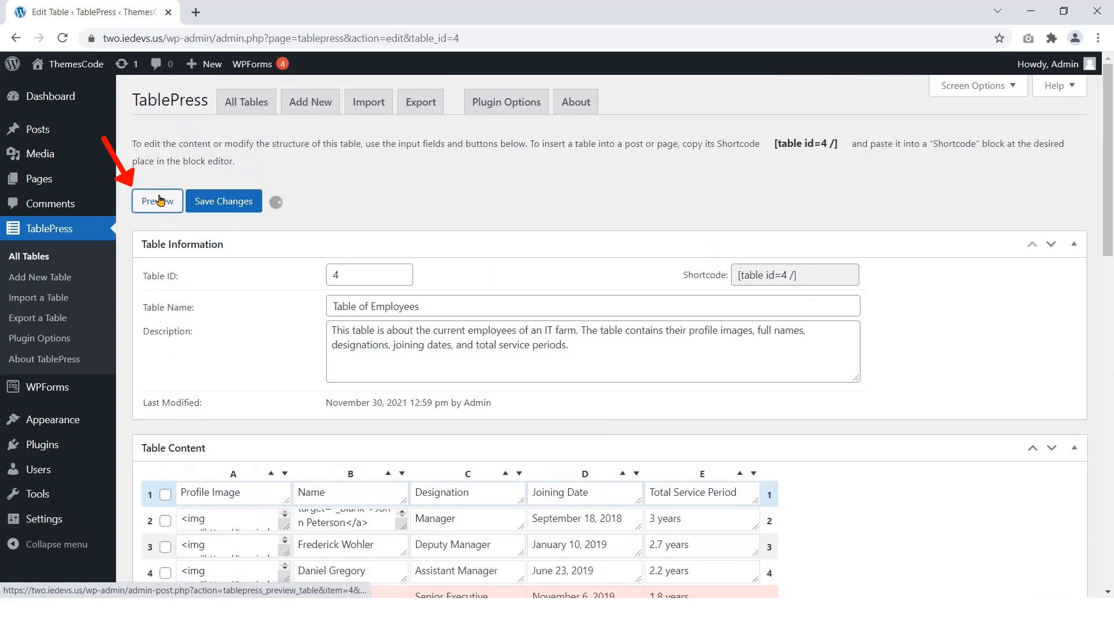
click(158, 201)
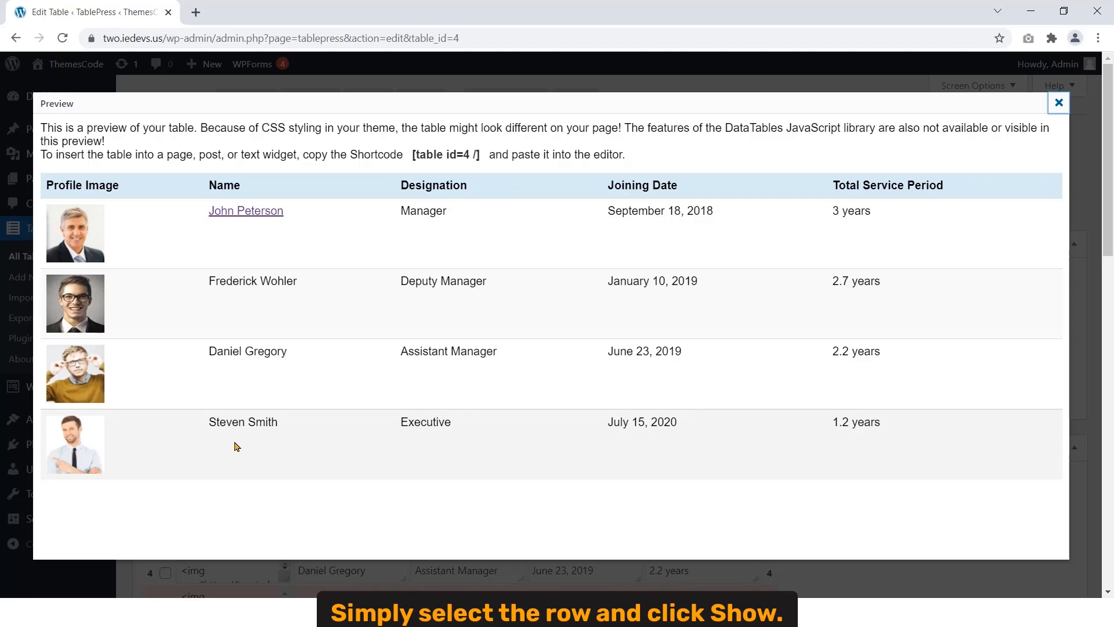
click(1052, 101)
scroll(268, 337, down, 4)
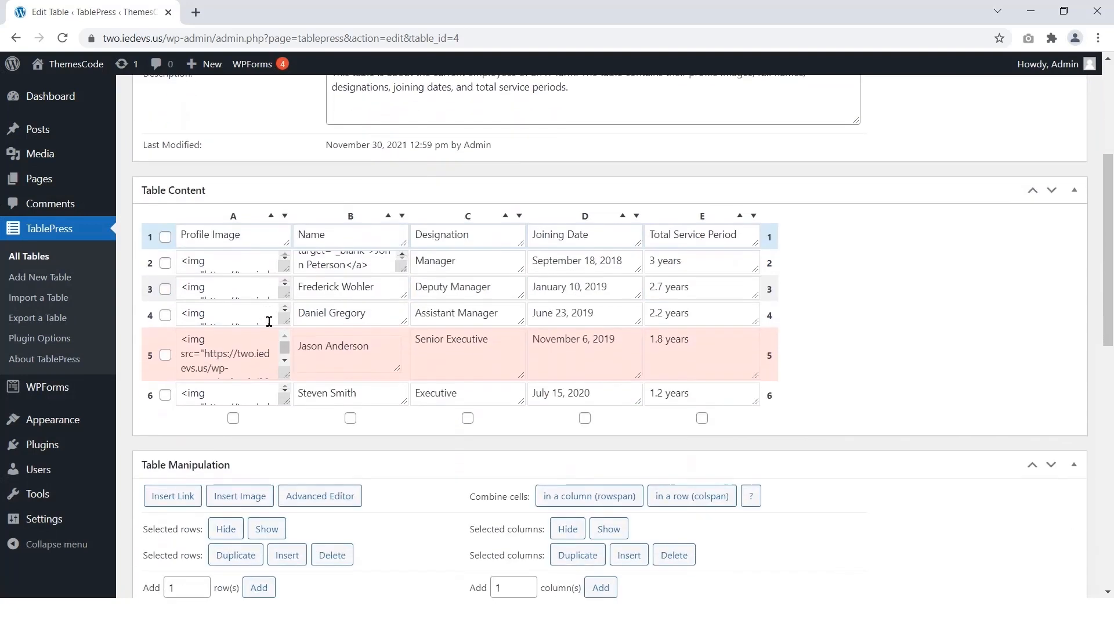
scroll(268, 322, down, 1)
click(165, 322)
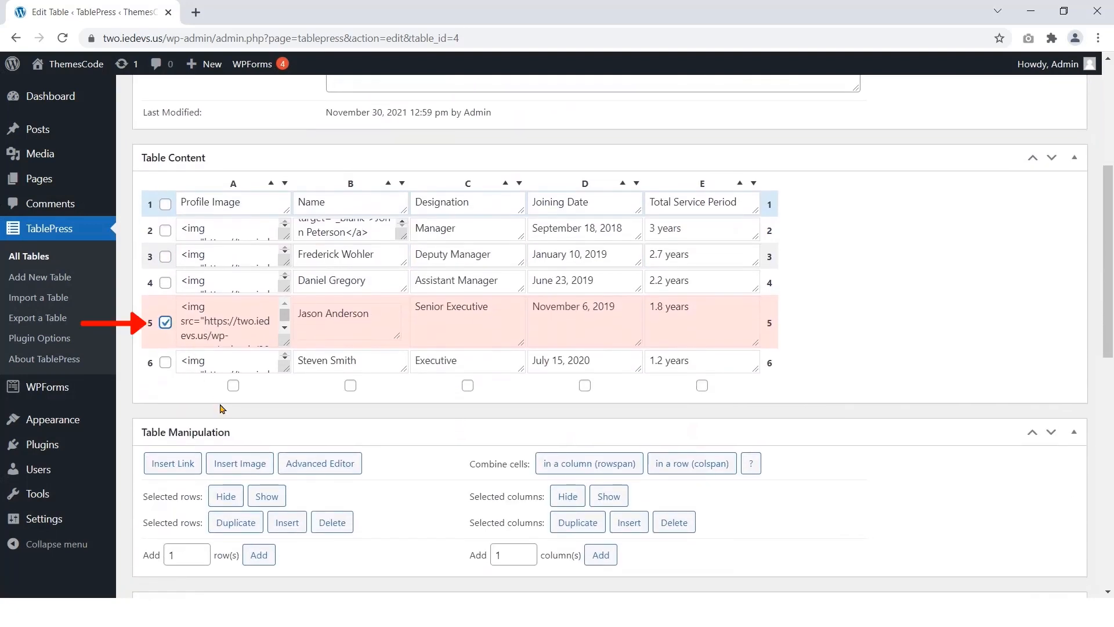
click(264, 498)
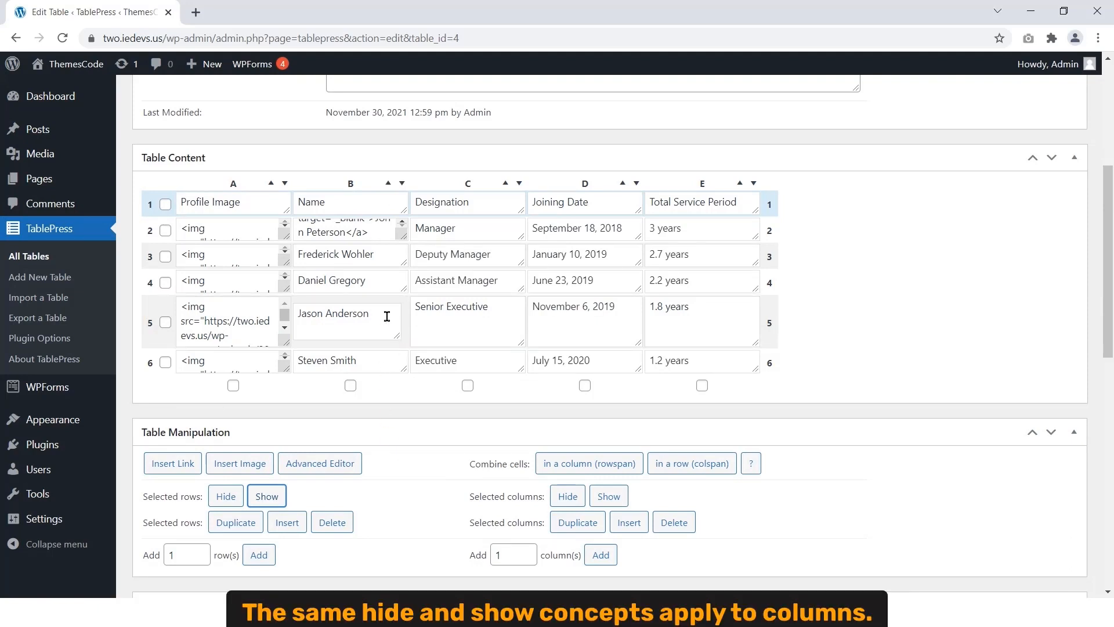
scroll(387, 316, down, 3)
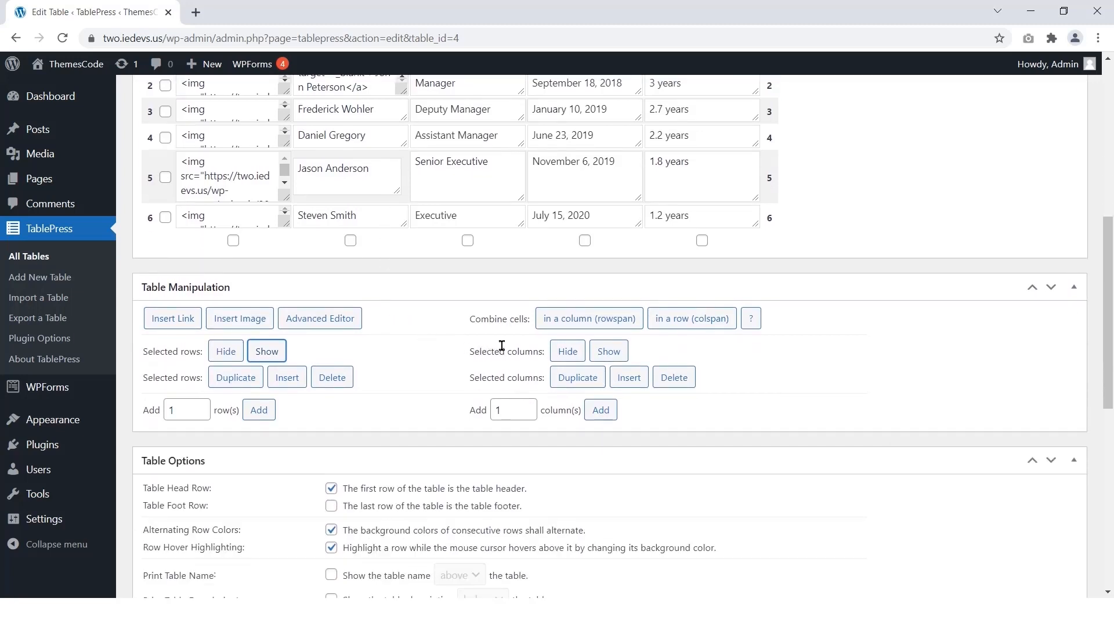
scroll(621, 348, up, 1)
click(585, 313)
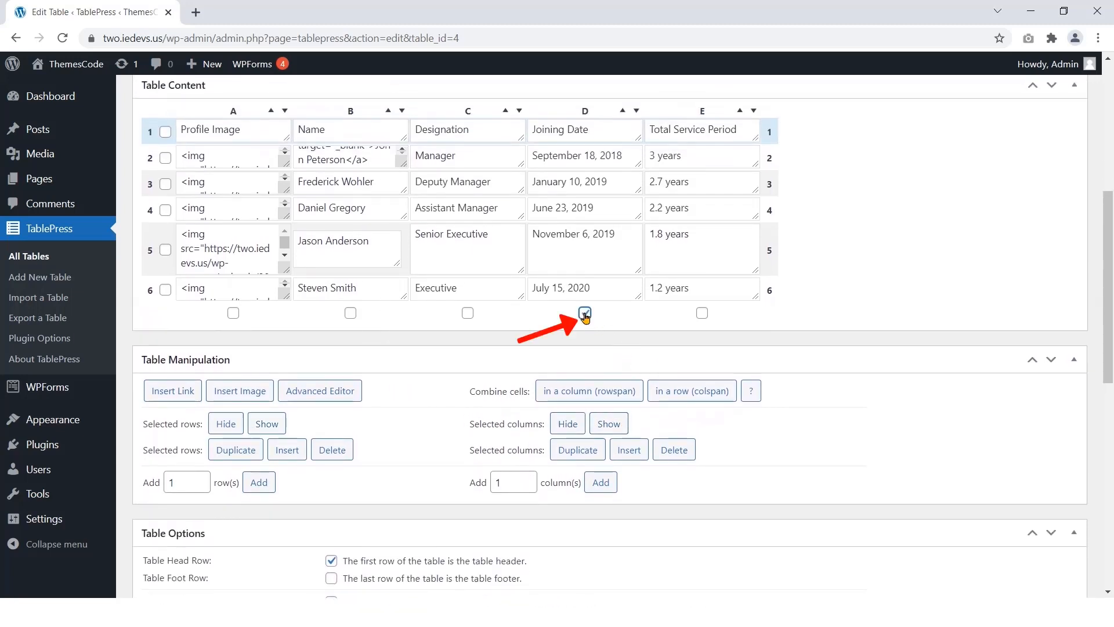
click(568, 424)
scroll(459, 418, up, 3)
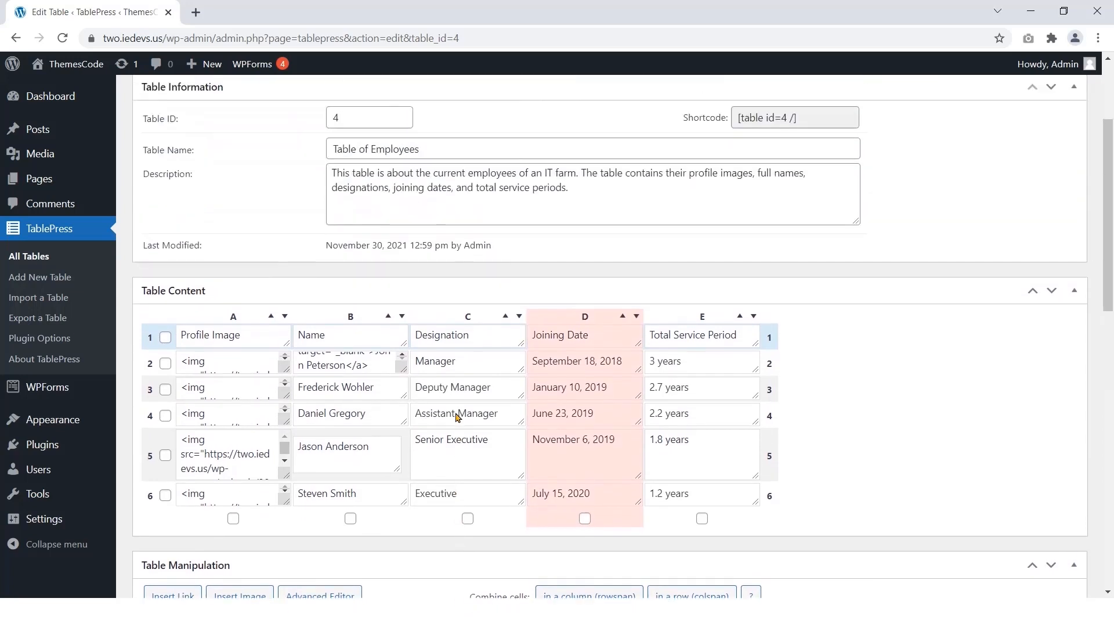
scroll(456, 417, up, 3)
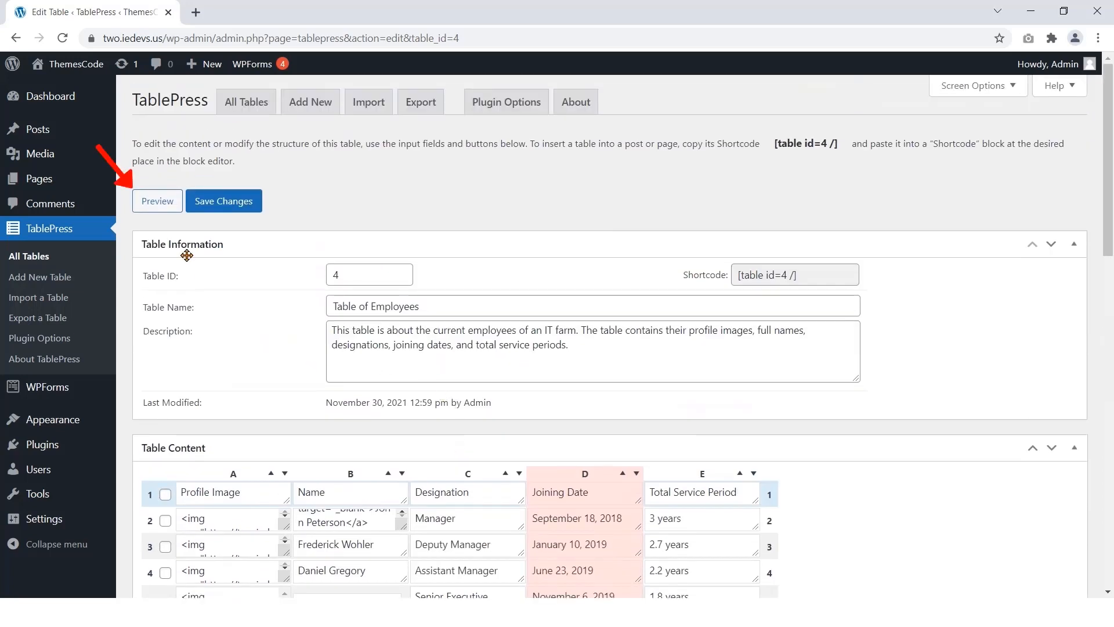
click(158, 202)
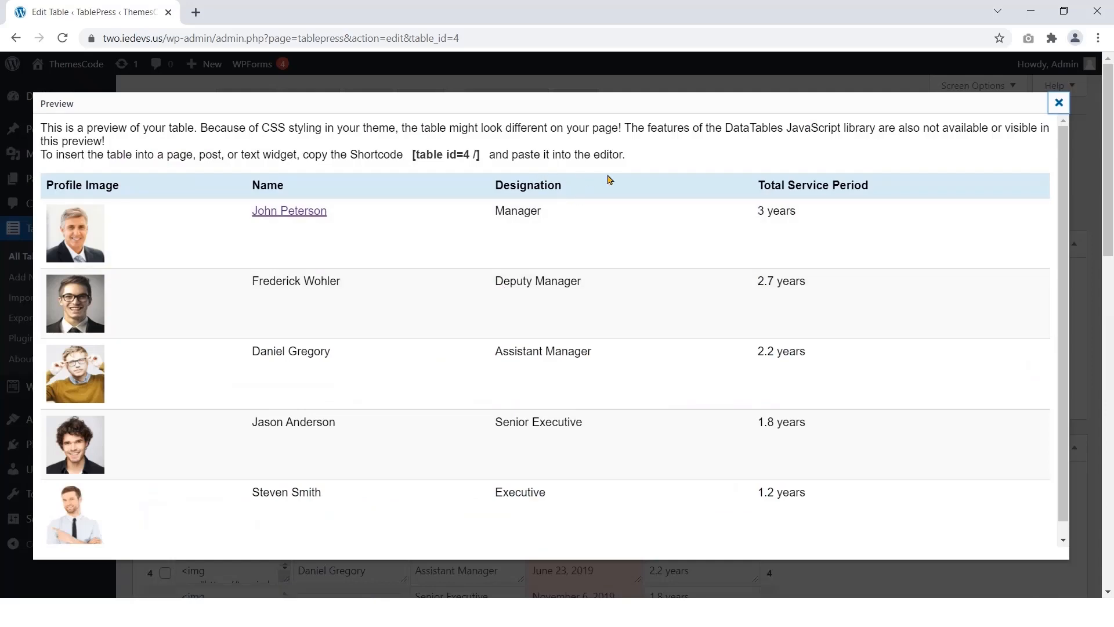
click(1058, 103)
scroll(584, 391, down, 6)
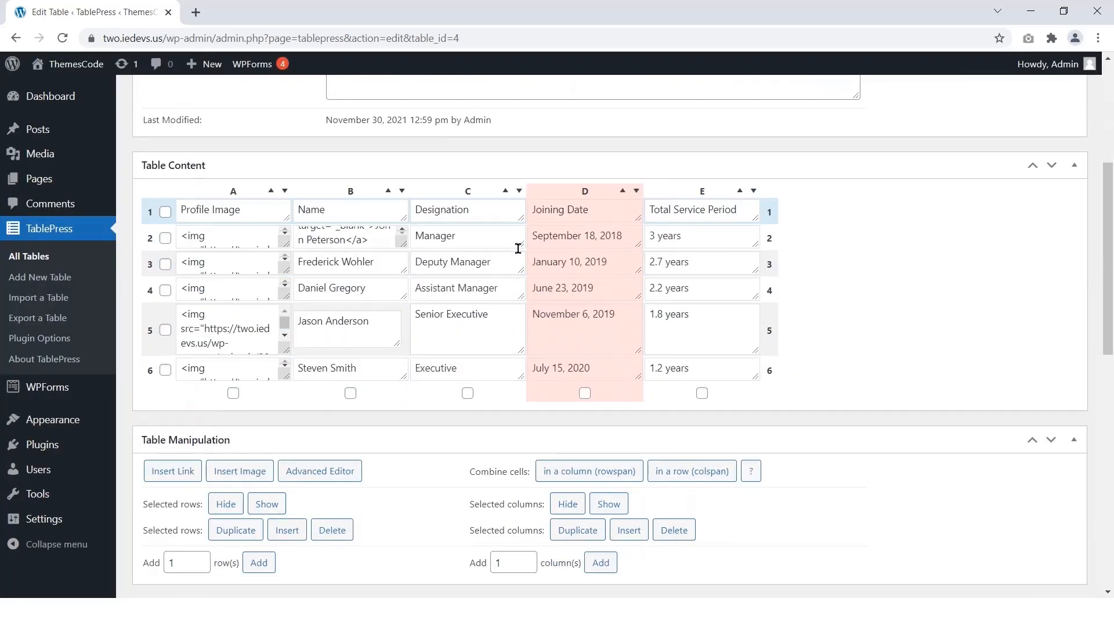
click(584, 313)
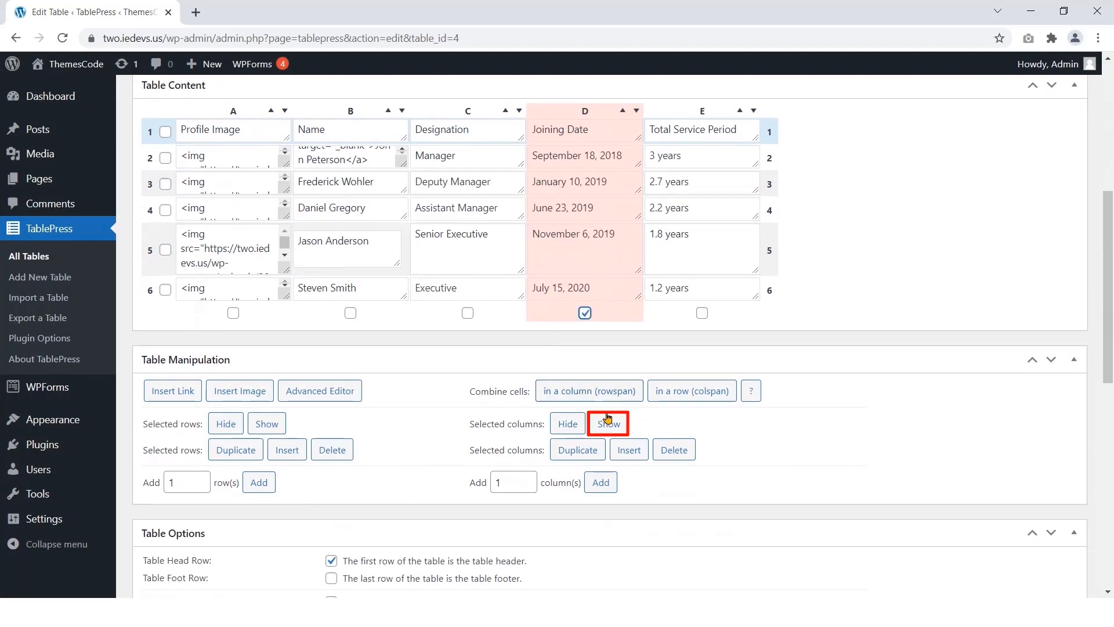
click(608, 424)
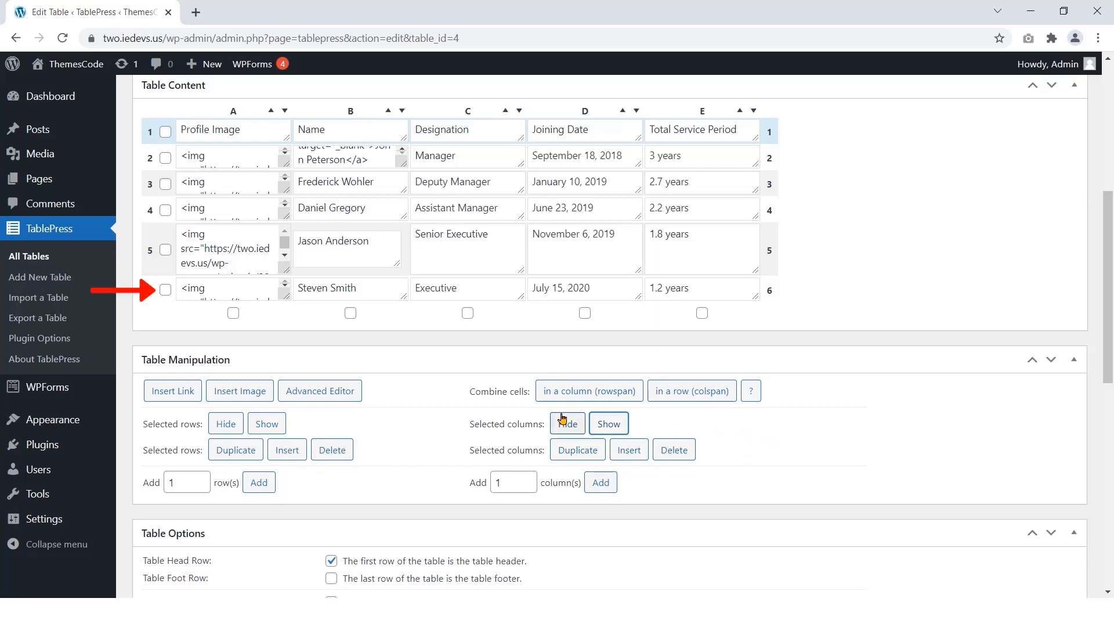
click(165, 290)
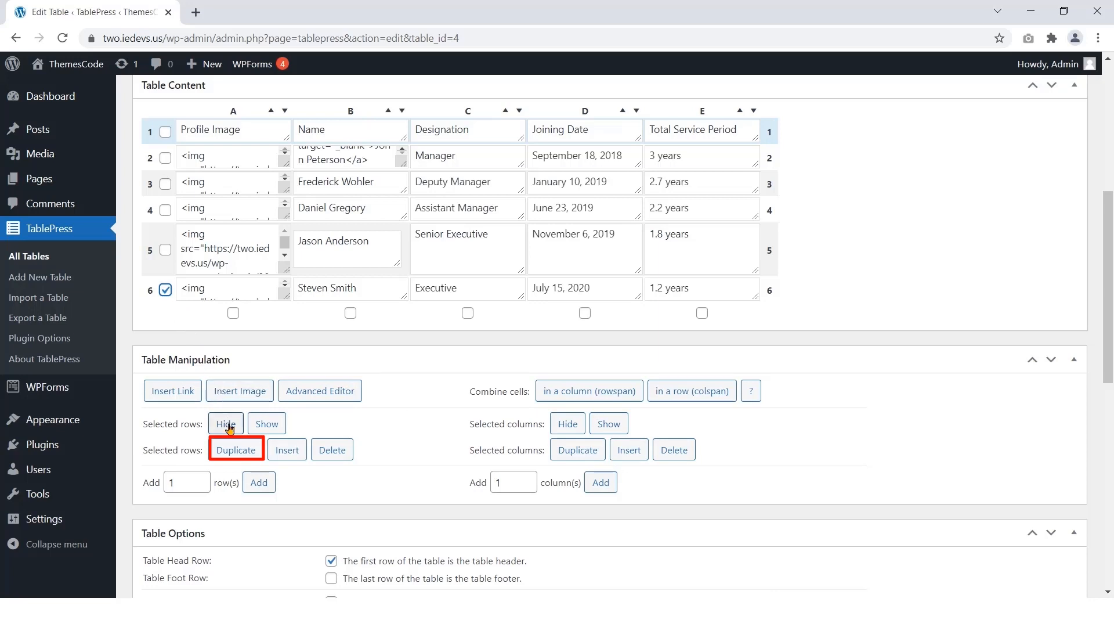
click(237, 450)
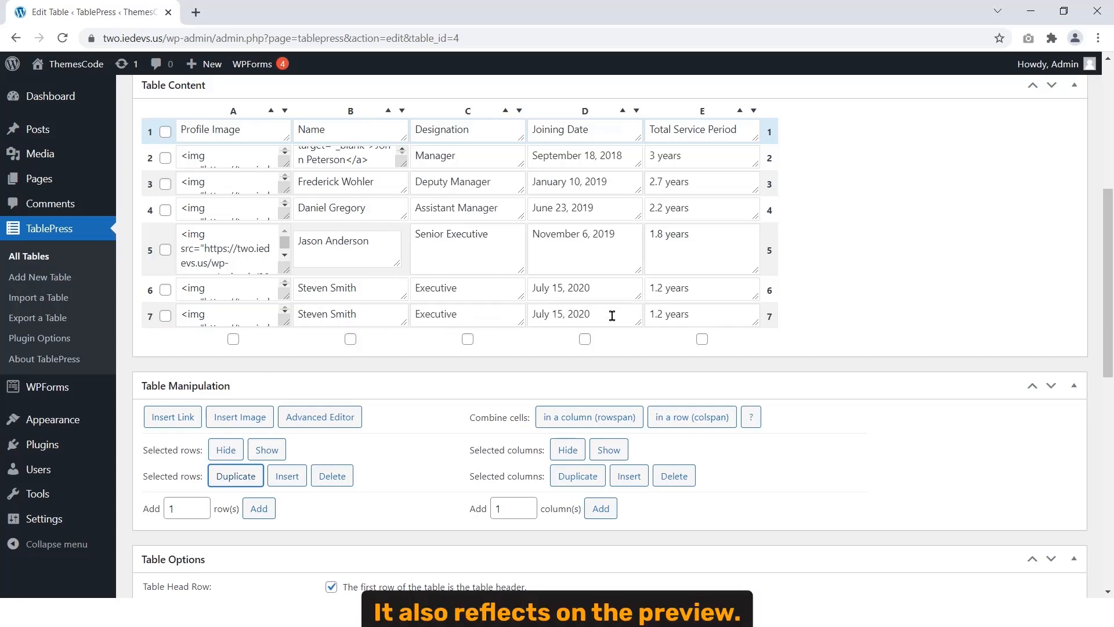
scroll(612, 315, up, 6)
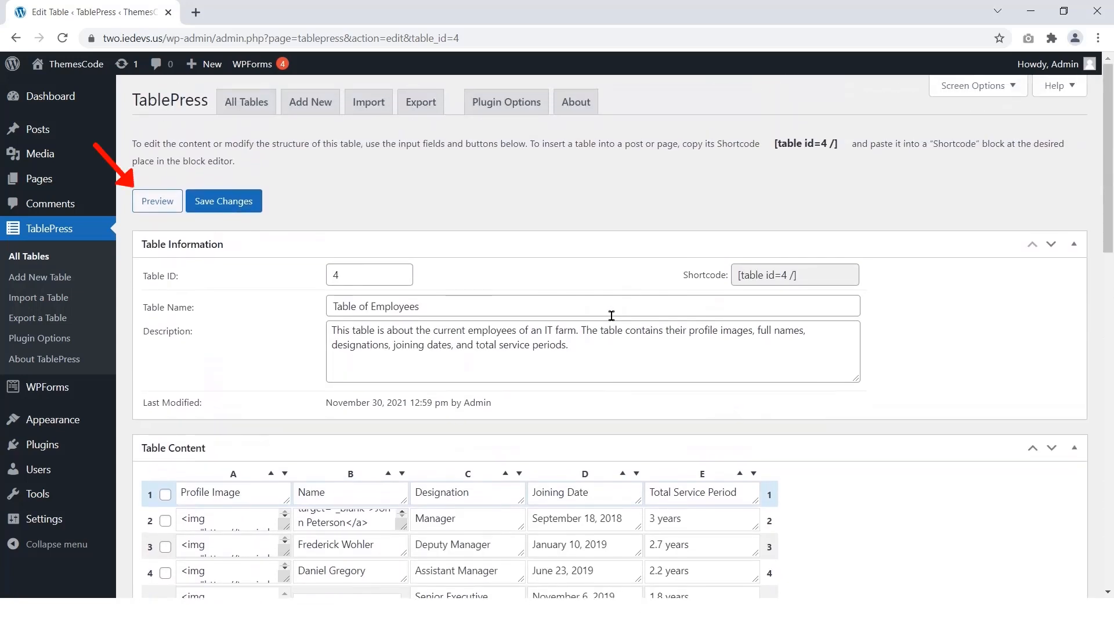
click(159, 206)
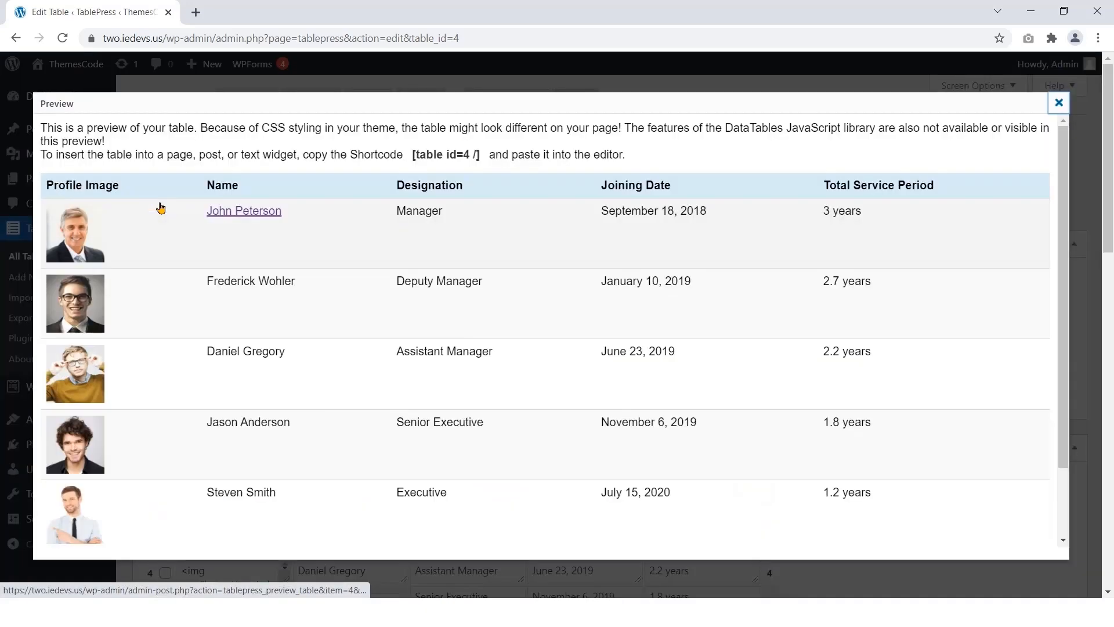
scroll(191, 226, down, 2)
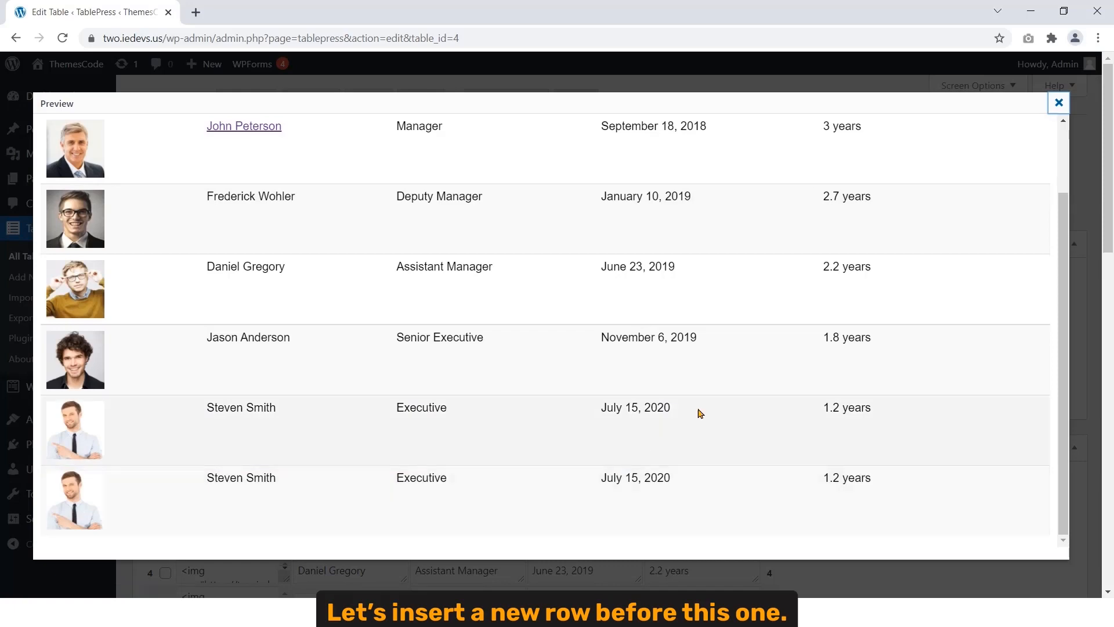
click(1058, 102)
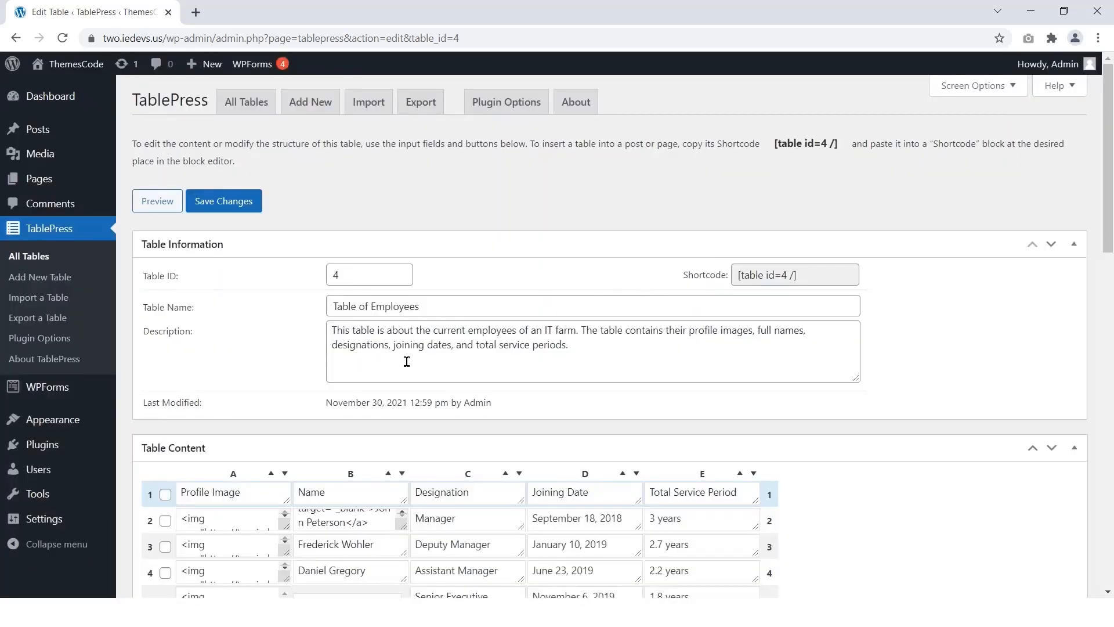
scroll(405, 360, down, 5)
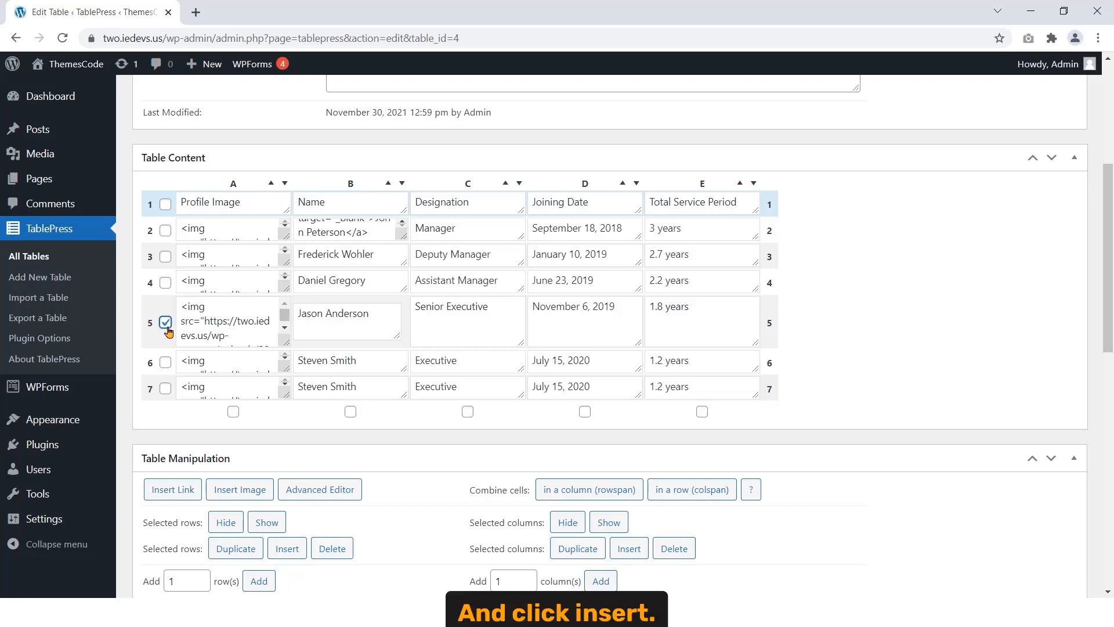
scroll(167, 327, down, 3)
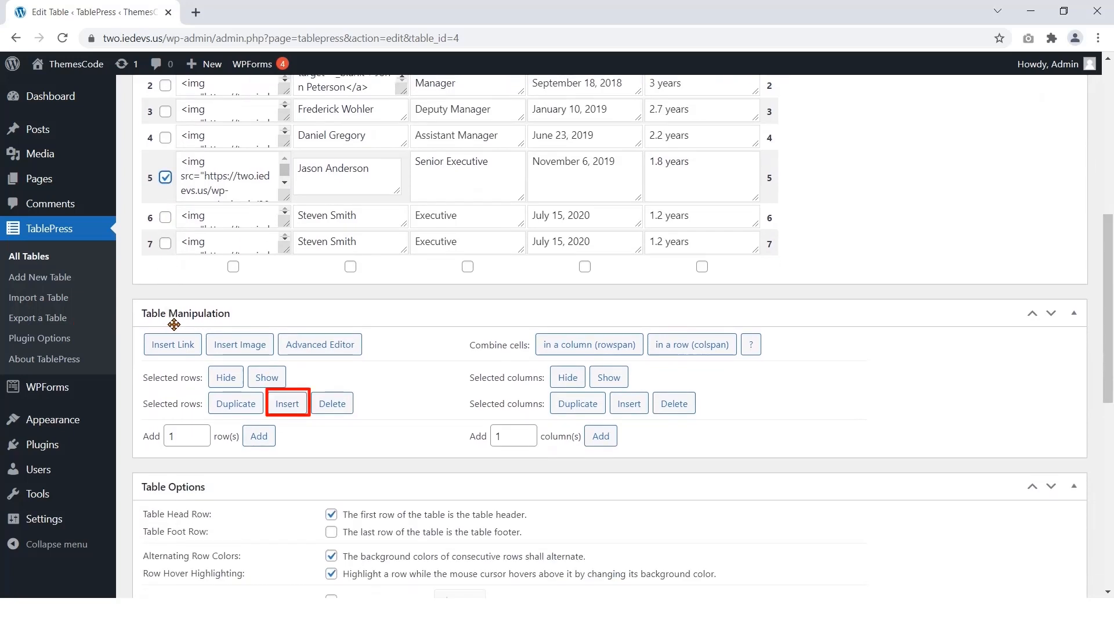
click(287, 403)
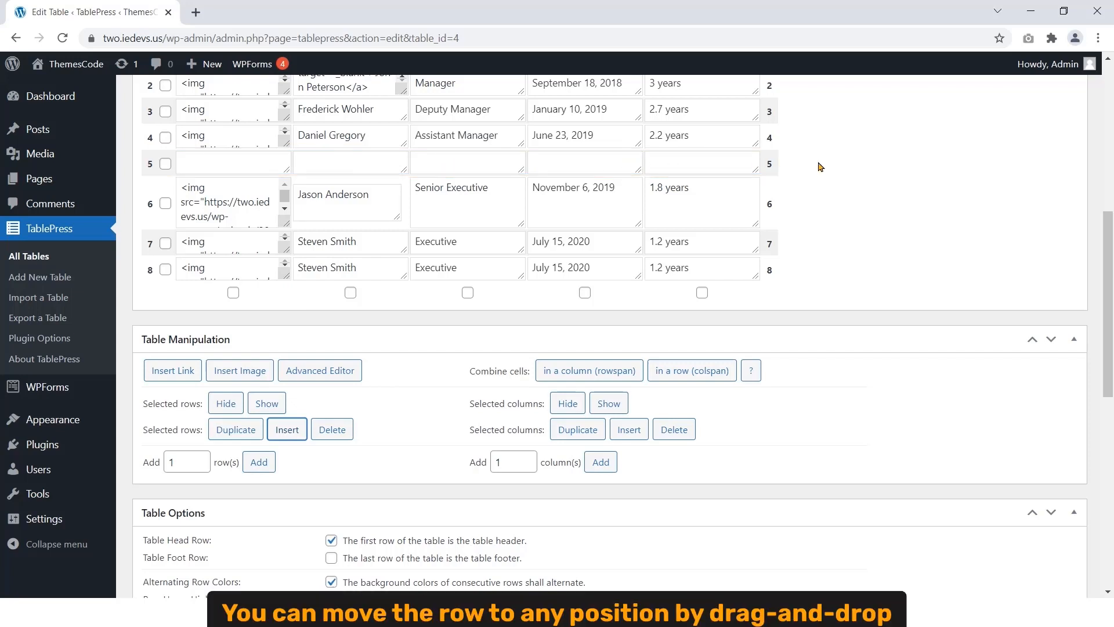
scroll(821, 167, up, 2)
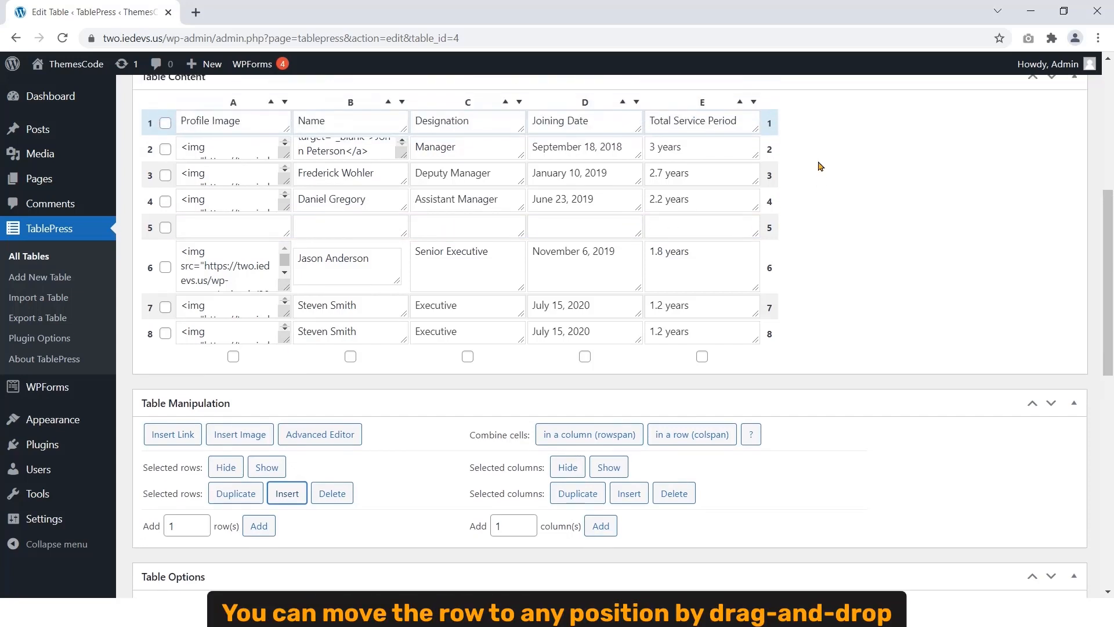
mouse_move(152, 232)
mouse_down()
mouse_move(151, 328)
mouse_move(147, 170)
mouse_up()
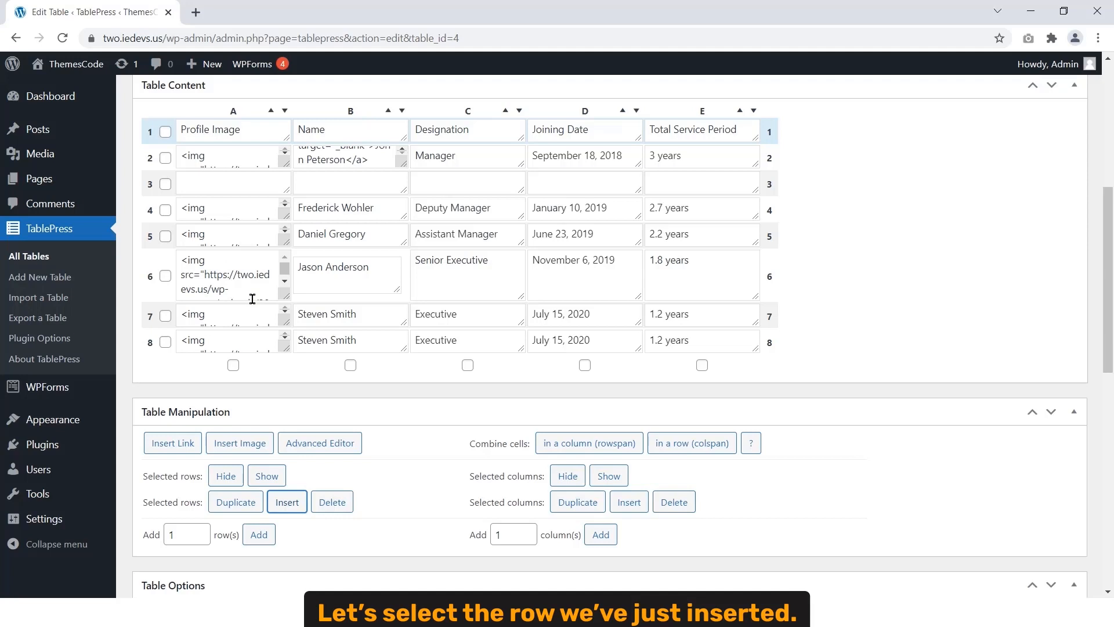
click(166, 184)
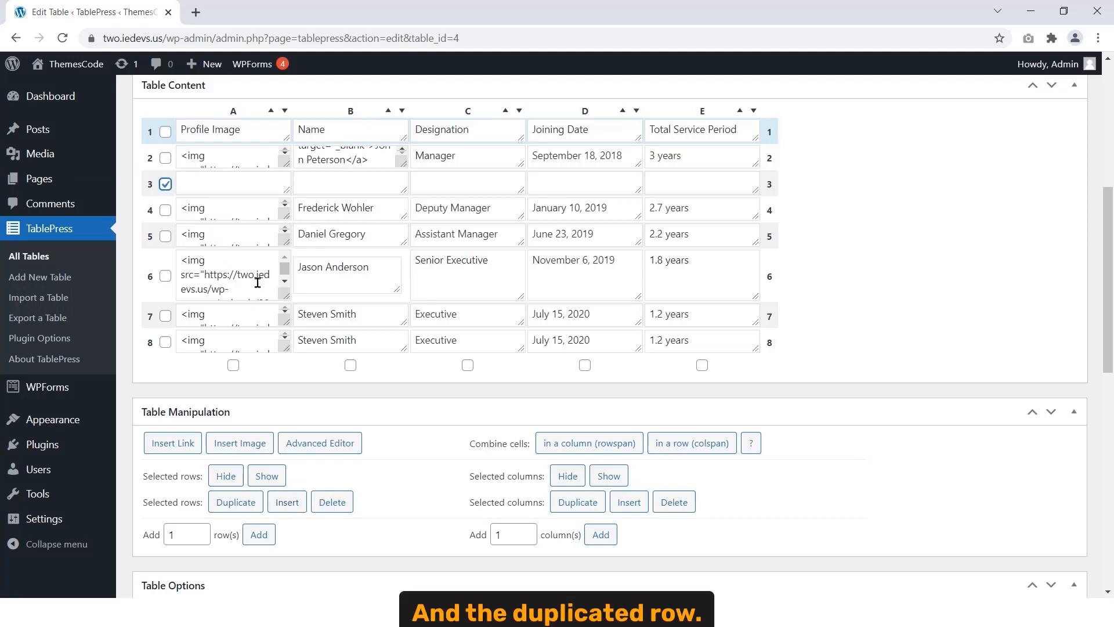
click(165, 342)
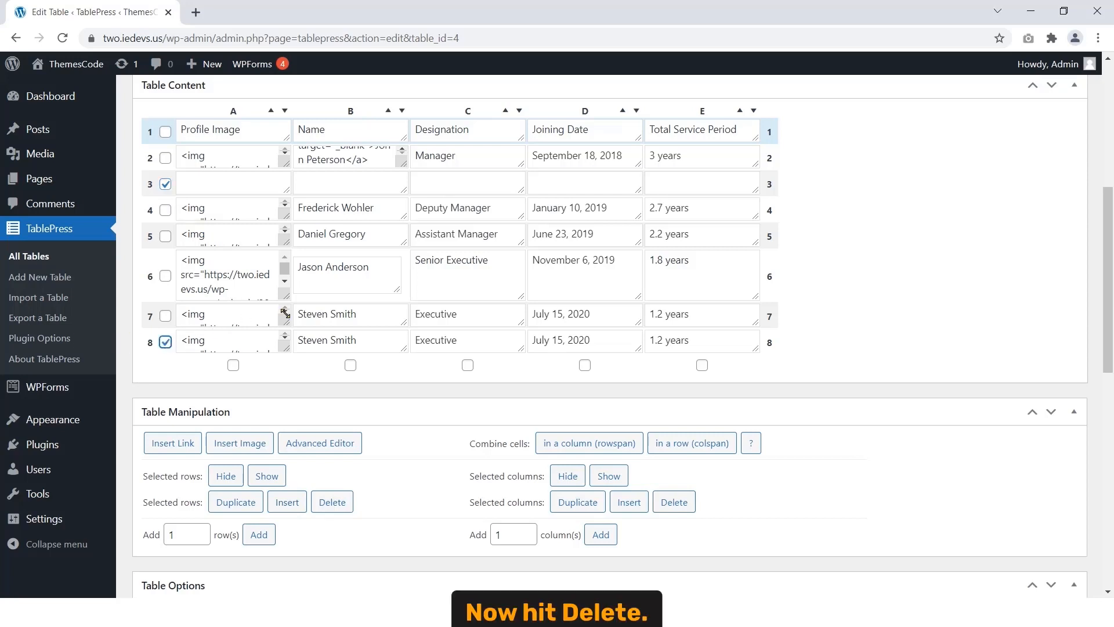
scroll(285, 313, down, 3)
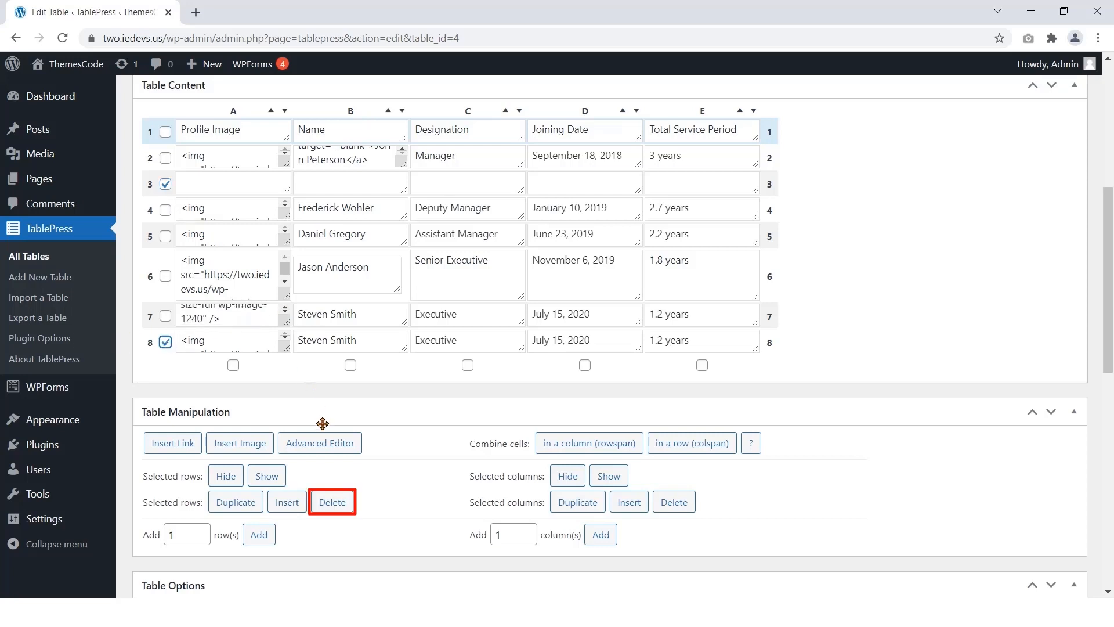
click(335, 503)
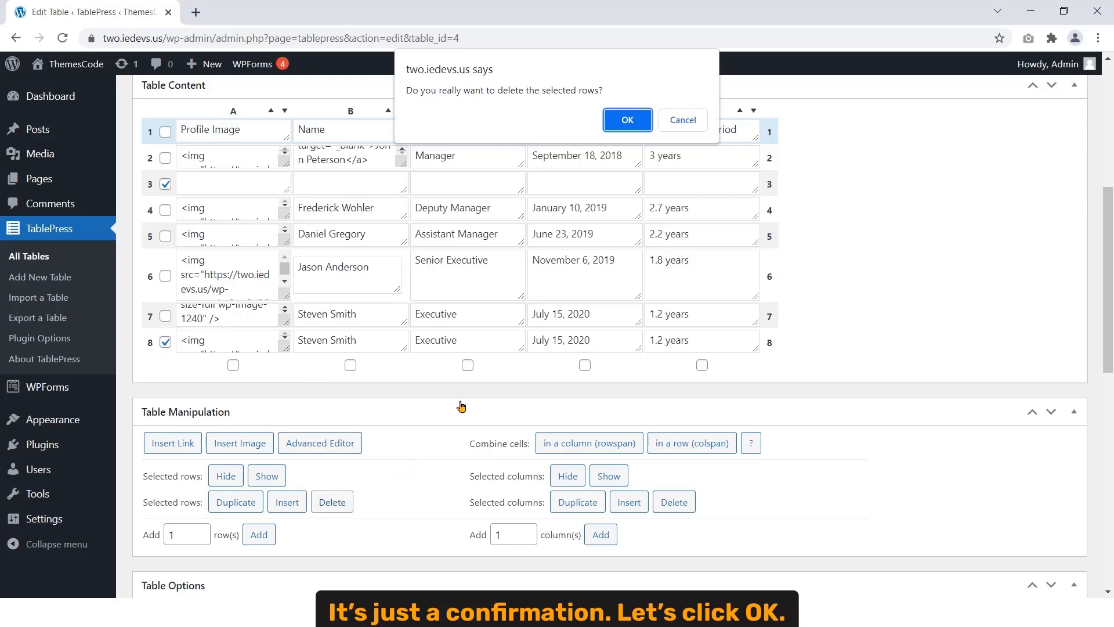
click(632, 125)
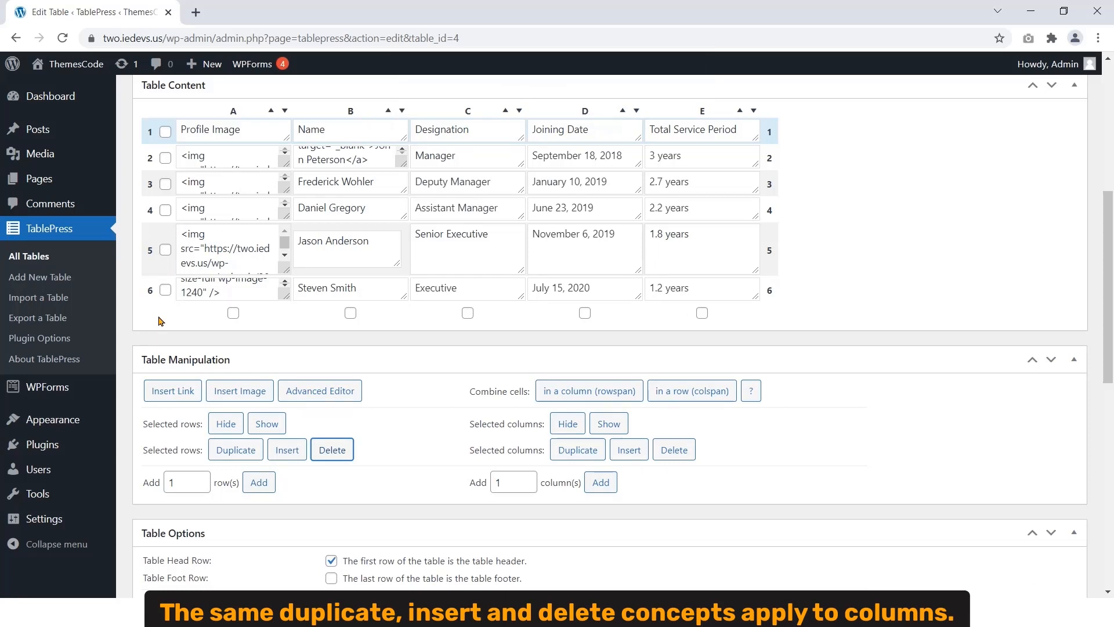
scroll(161, 321, down, 1)
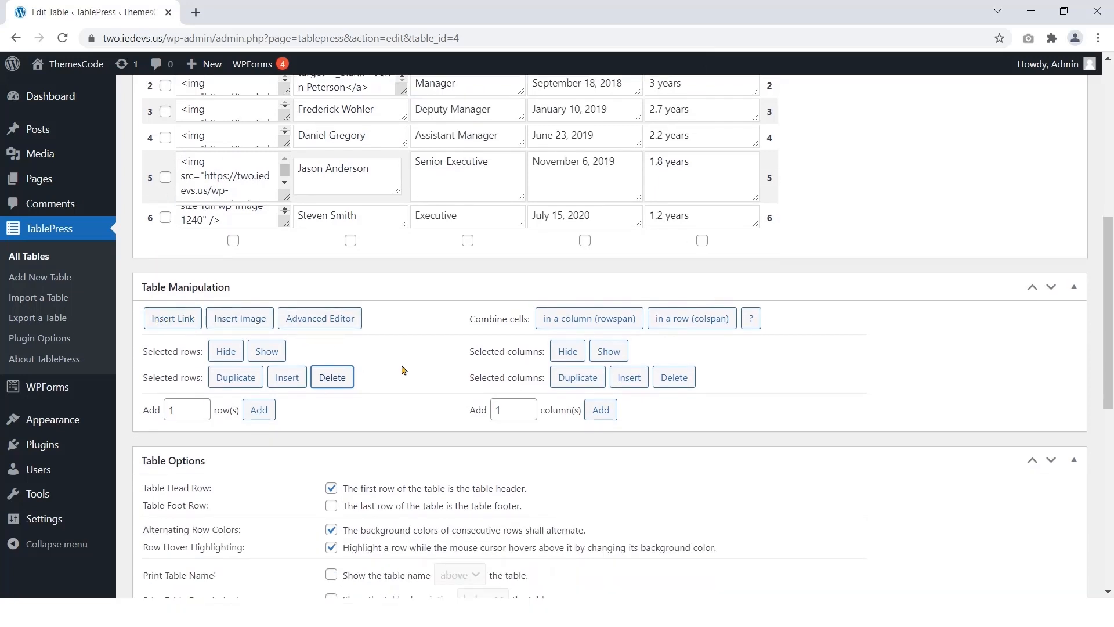
scroll(562, 378, up, 1)
click(585, 313)
click(577, 449)
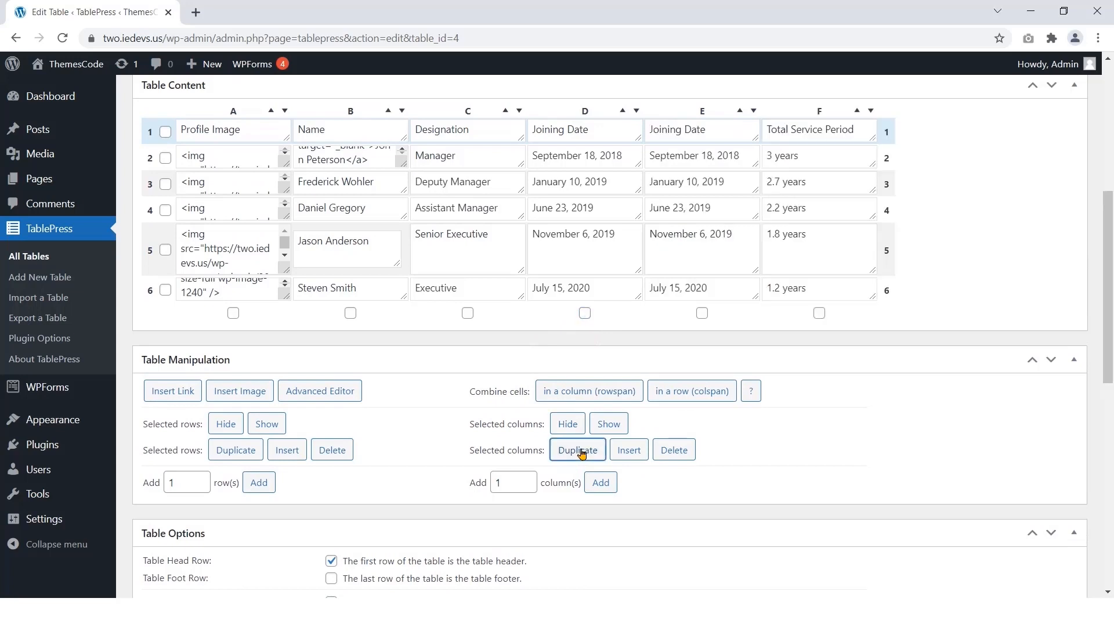
click(467, 313)
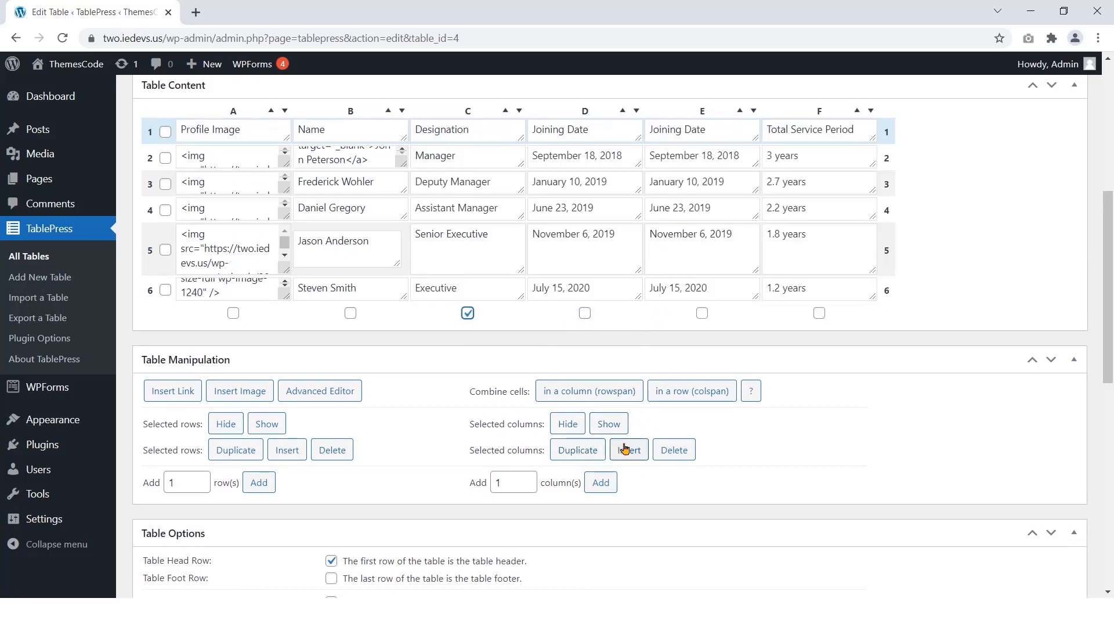
click(629, 449)
scroll(477, 309, up, 2)
drag(472, 254, 373, 323)
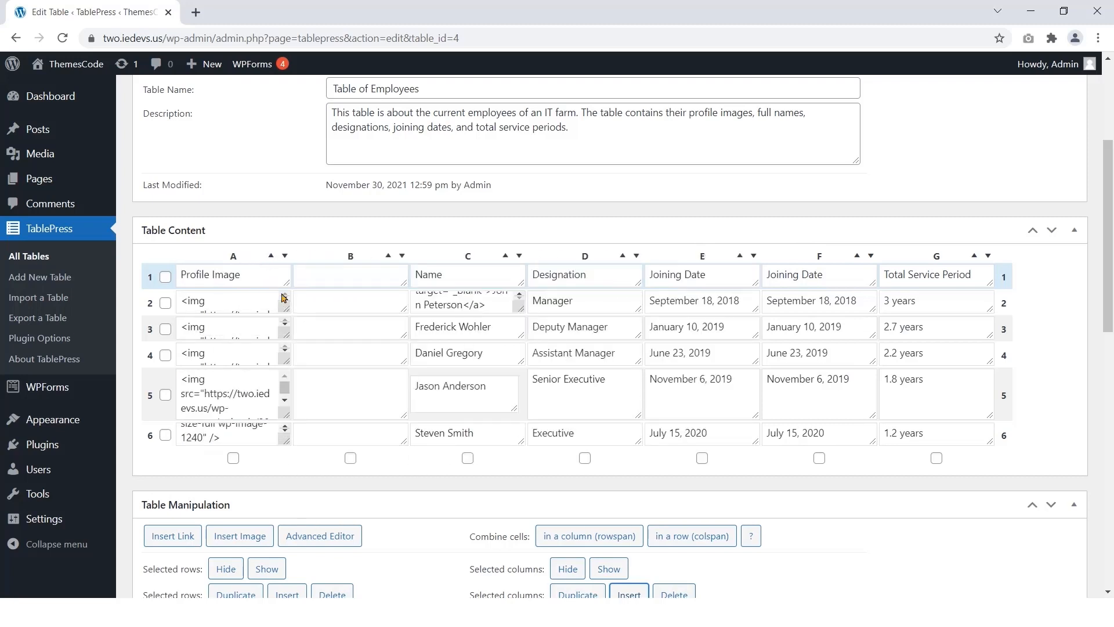
scroll(363, 367, down, 2)
click(350, 313)
click(819, 313)
click(690, 456)
key(Return)
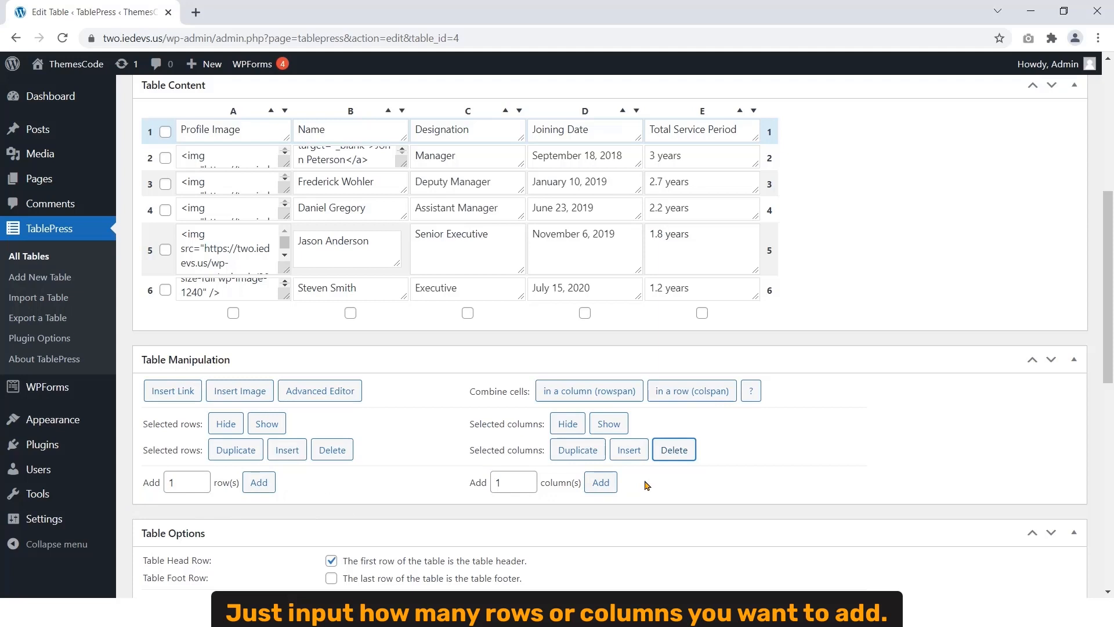
click(188, 485)
double_click(188, 485)
text(2)
double_click(519, 481)
text(3)
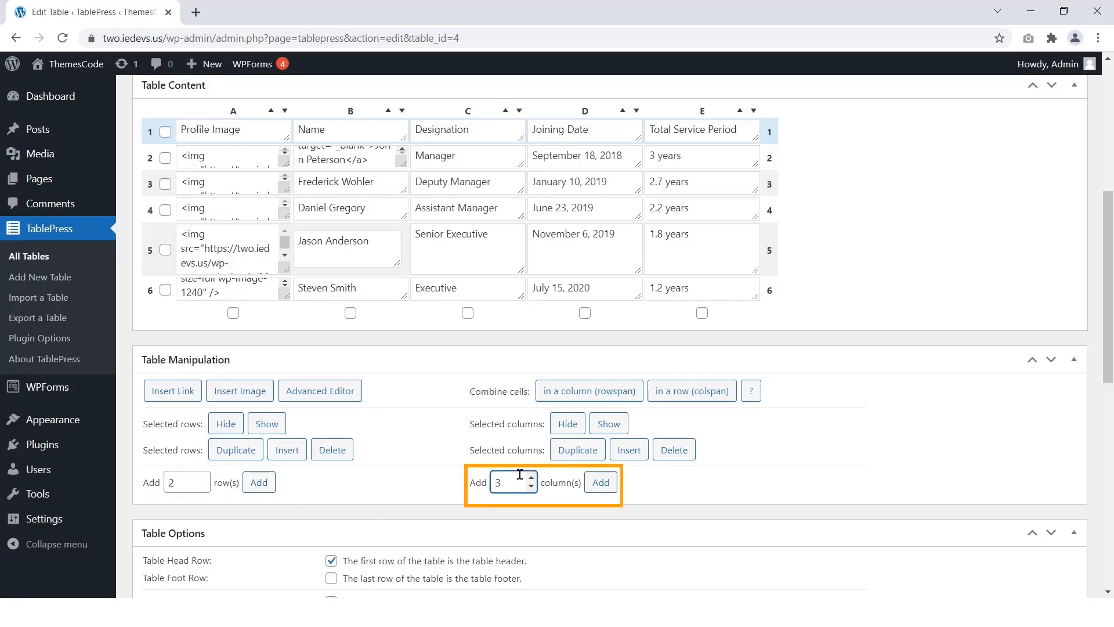
click(259, 482)
click(601, 533)
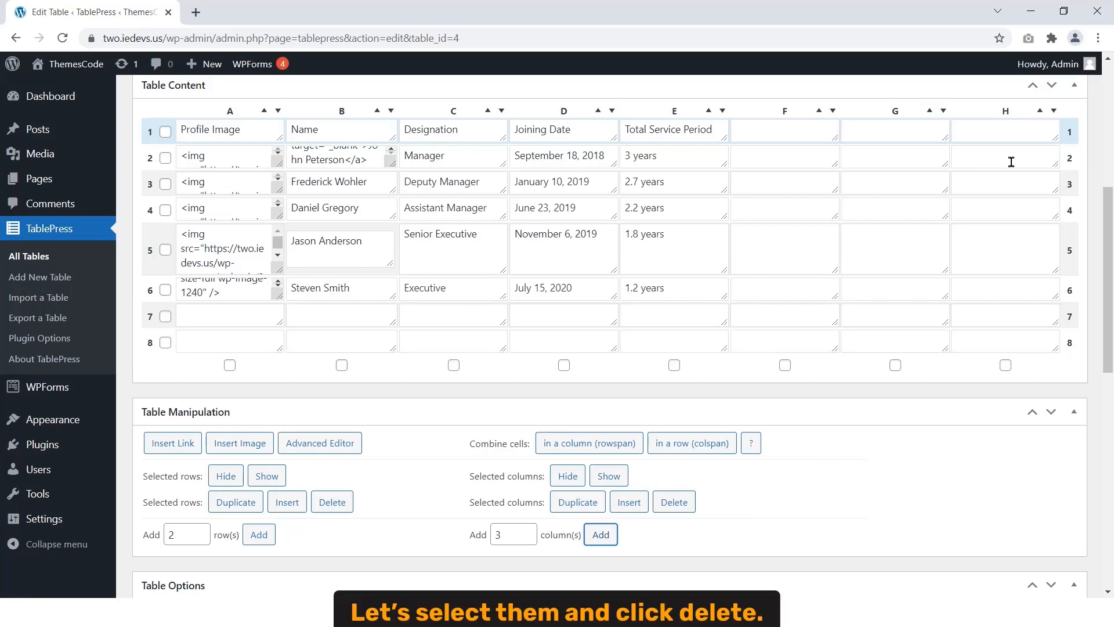
click(1006, 365)
click(895, 365)
click(785, 365)
click(165, 342)
click(165, 316)
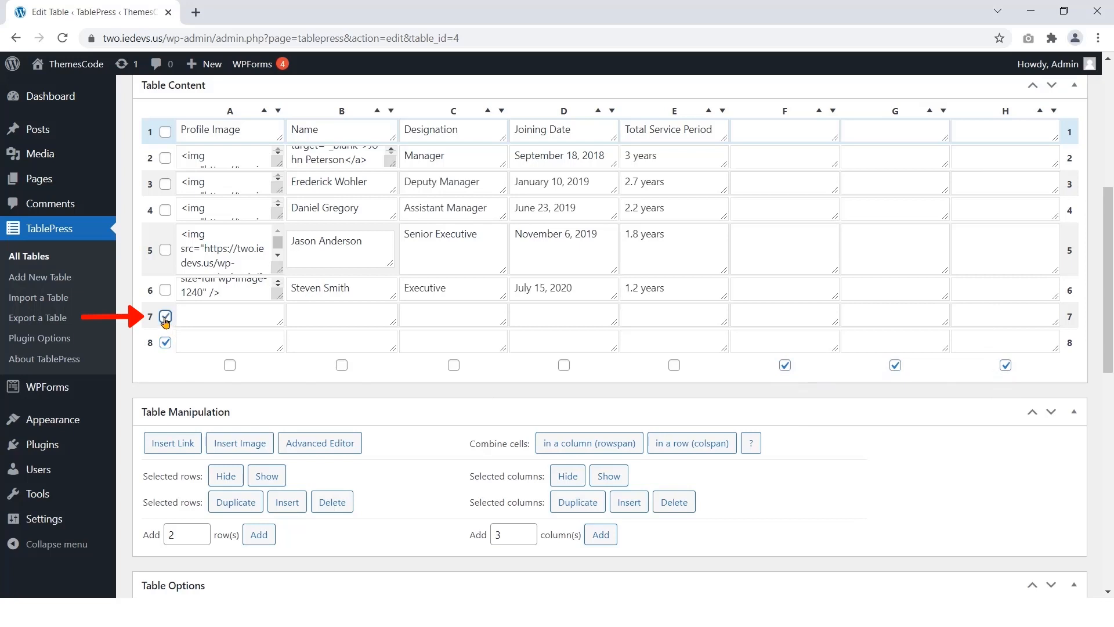
click(332, 502)
key(Return)
click(674, 450)
key(Return)
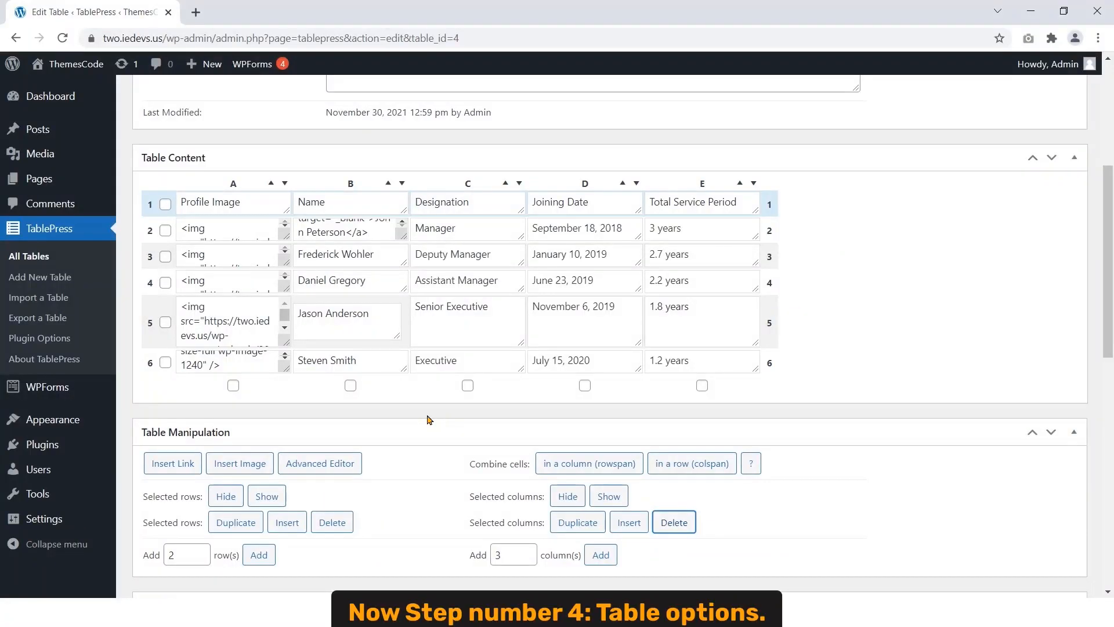
scroll(428, 419, down, 5)
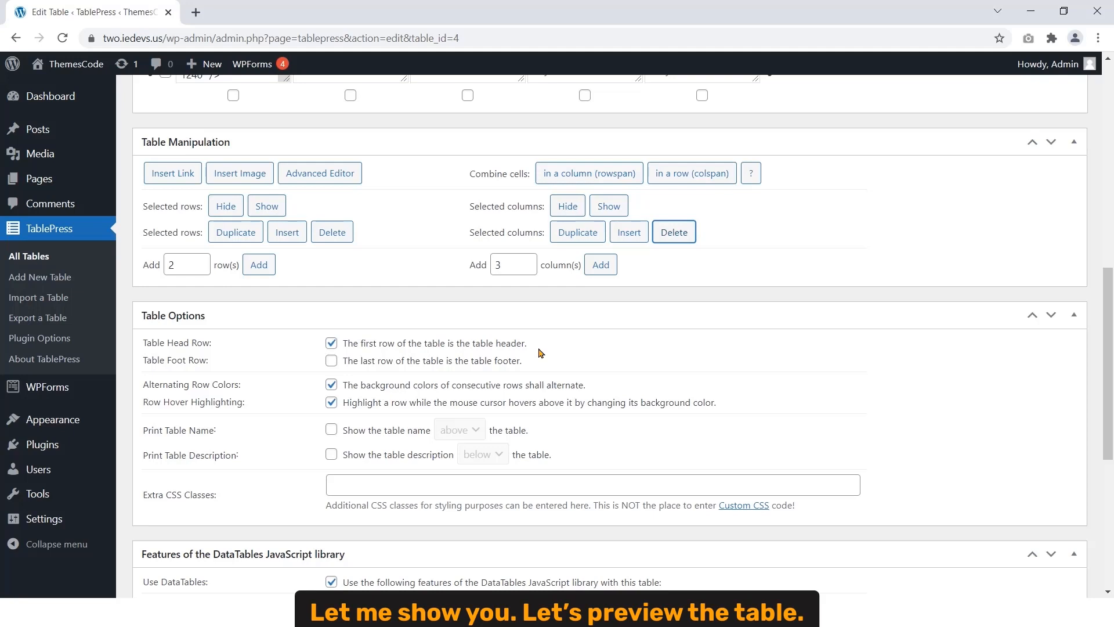
scroll(540, 353, up, 9)
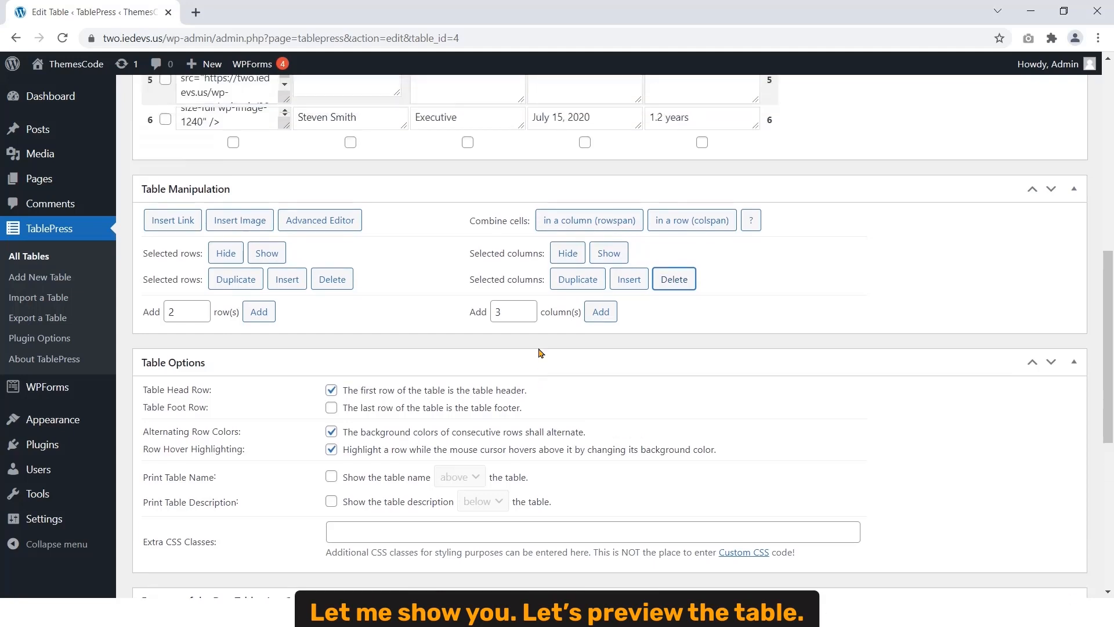
scroll(540, 352, up, 1)
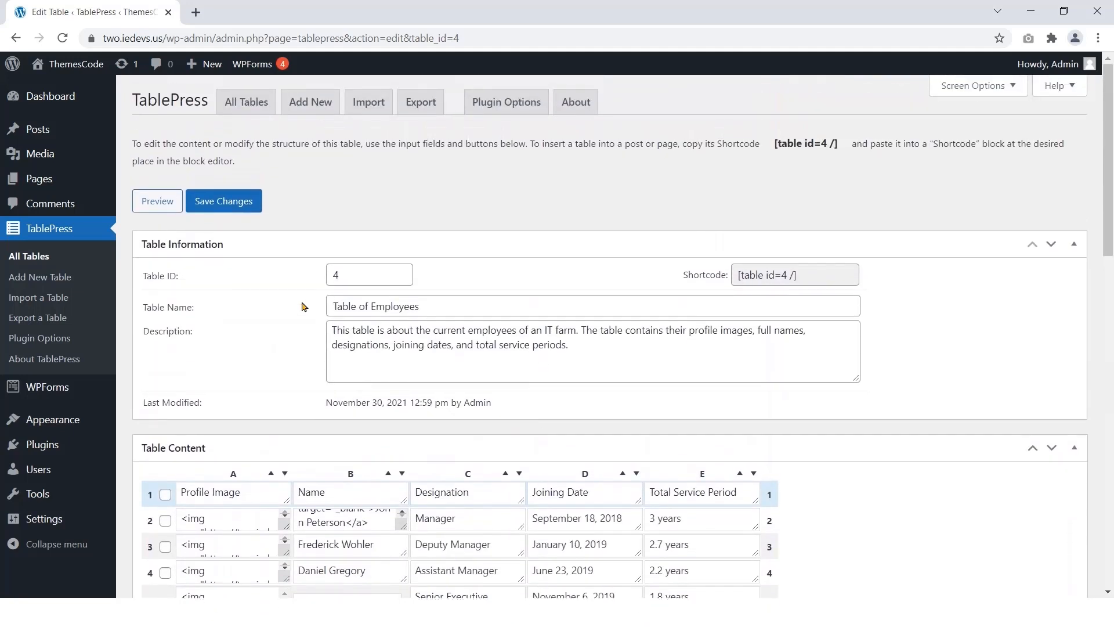
click(162, 200)
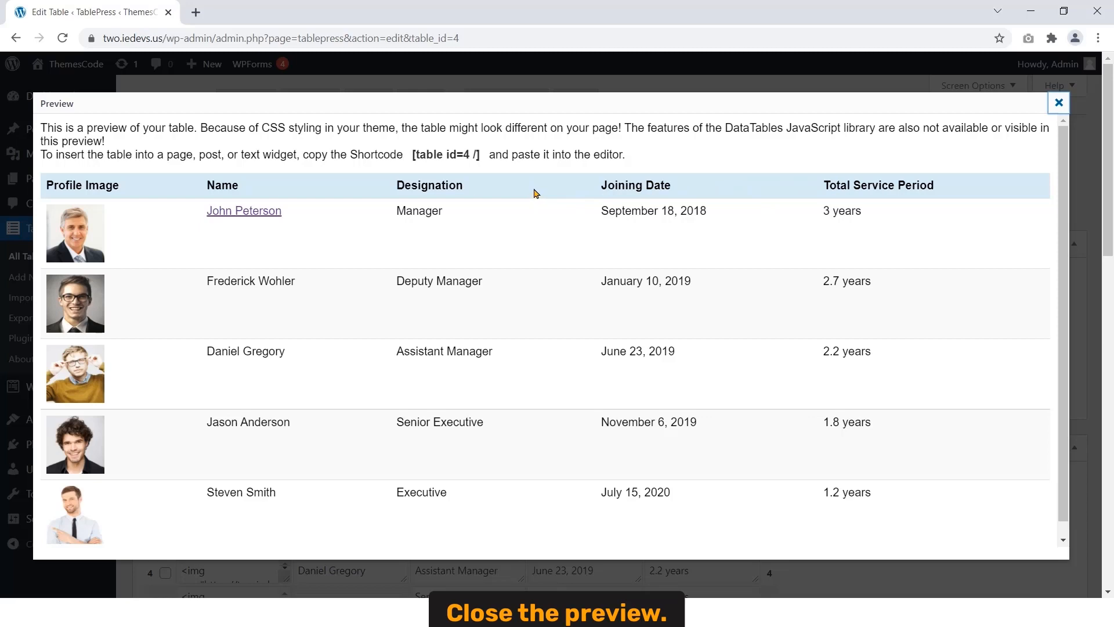
click(1058, 105)
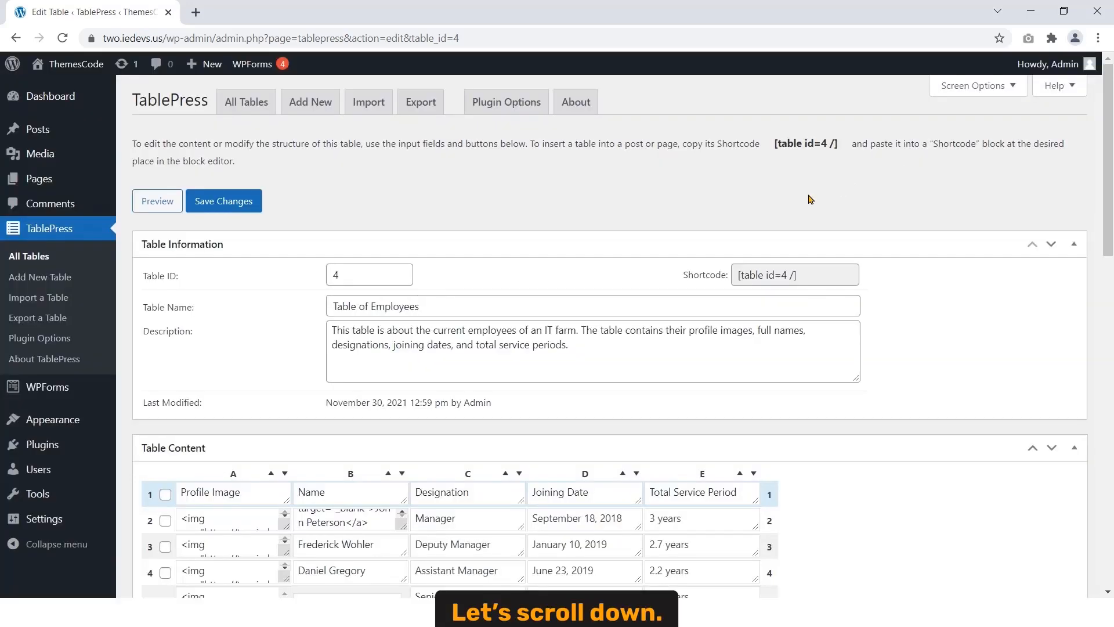
scroll(493, 278, down, 5)
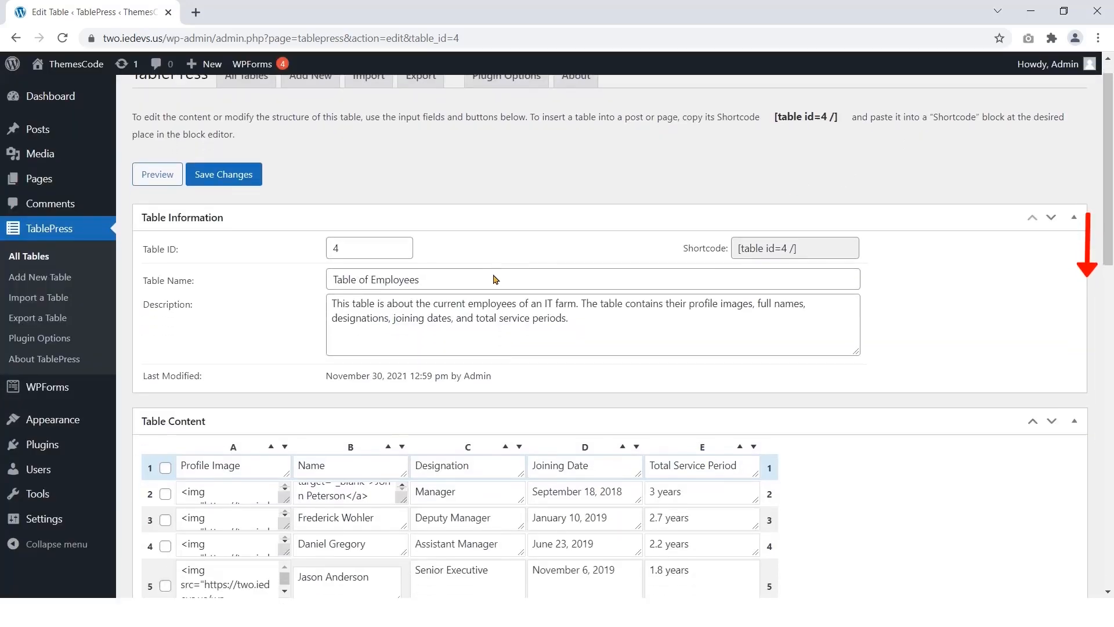
scroll(492, 273, down, 6)
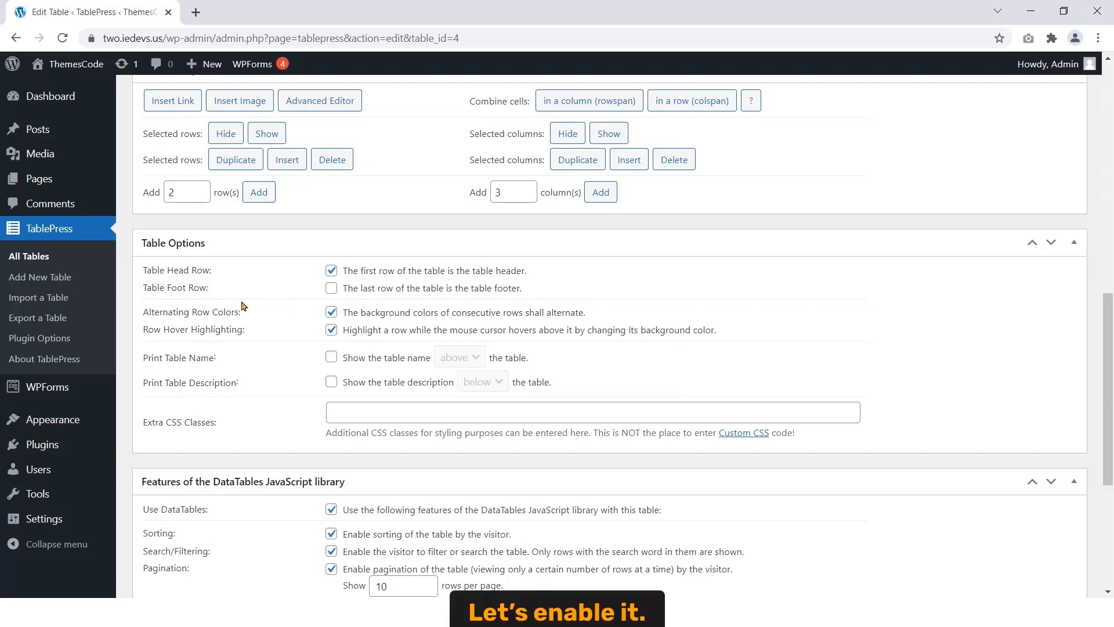
Step: Enable Table Foot Row and preview the table showing the bold Executive footer row
click(331, 287)
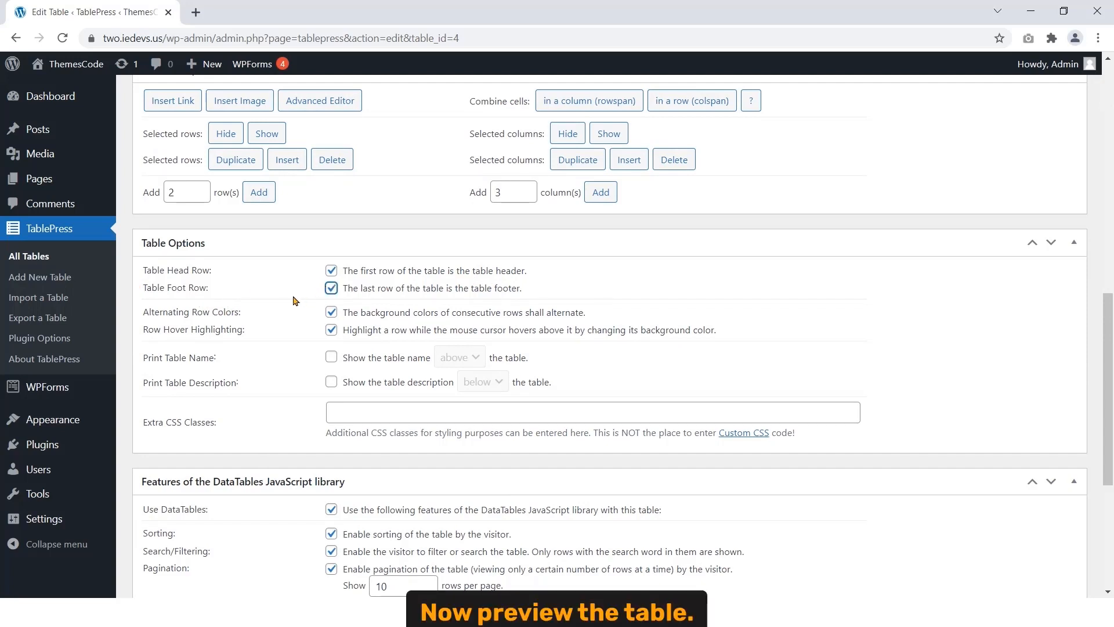
scroll(293, 301, up, 13)
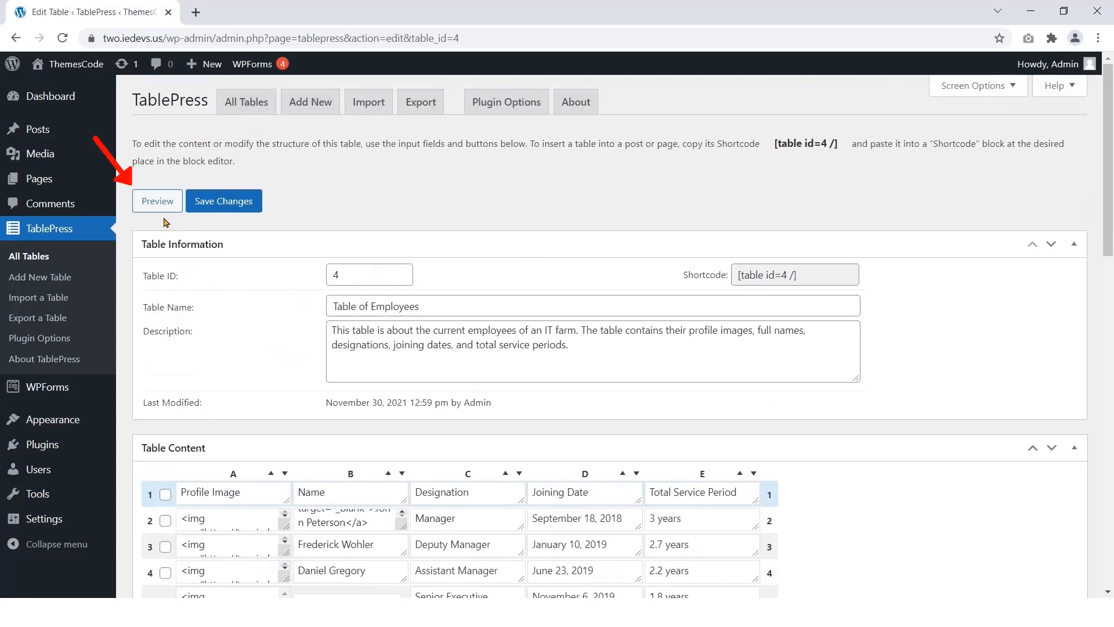
click(155, 201)
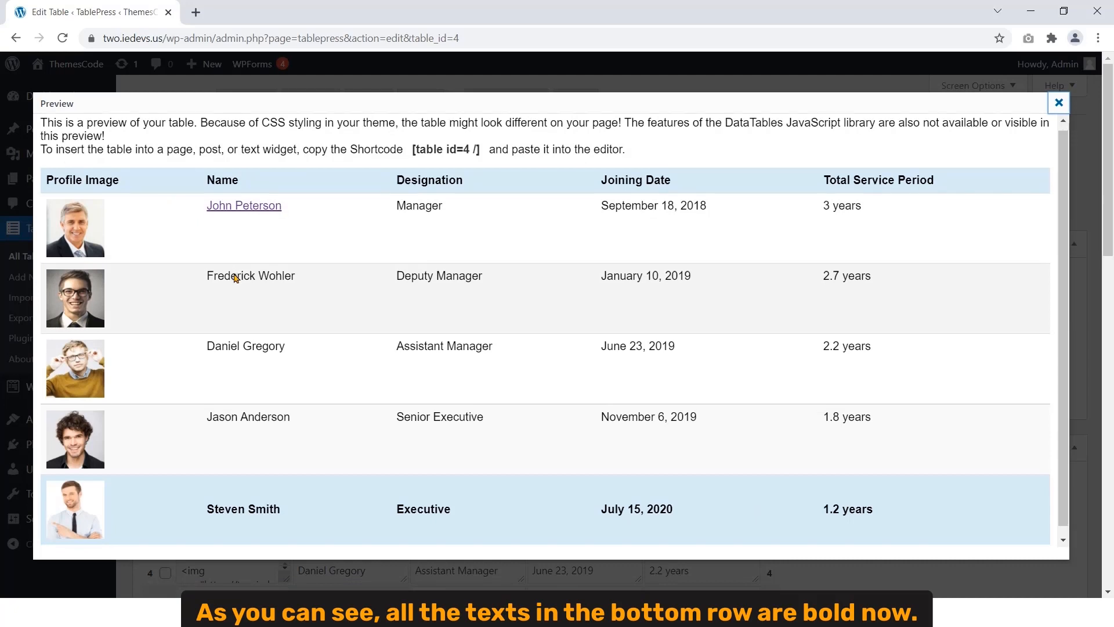
scroll(226, 302, down, 1)
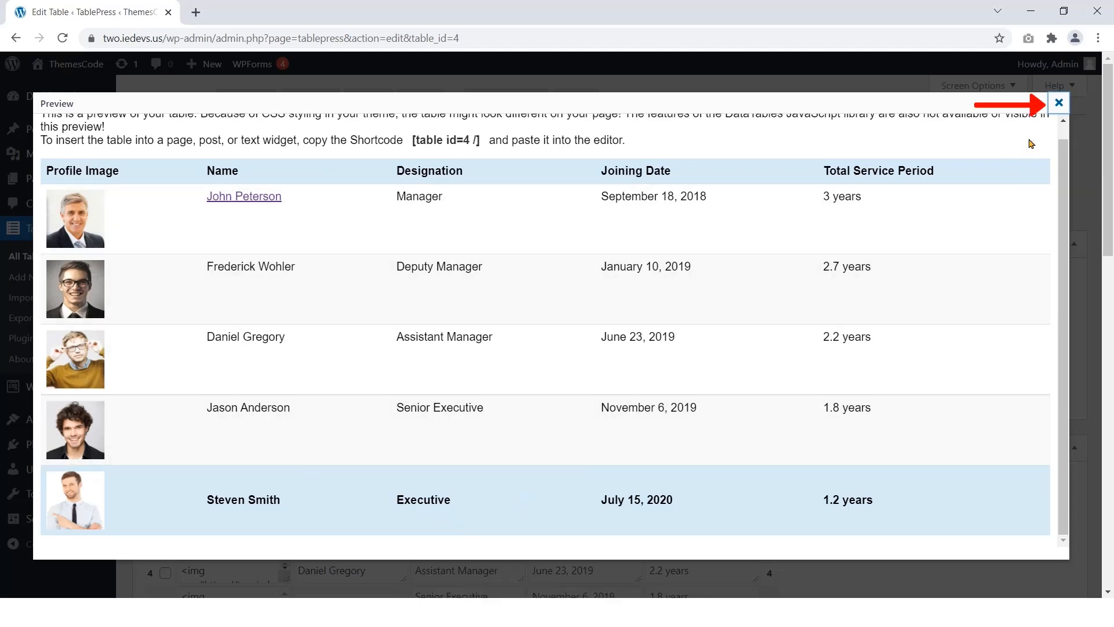
click(1057, 104)
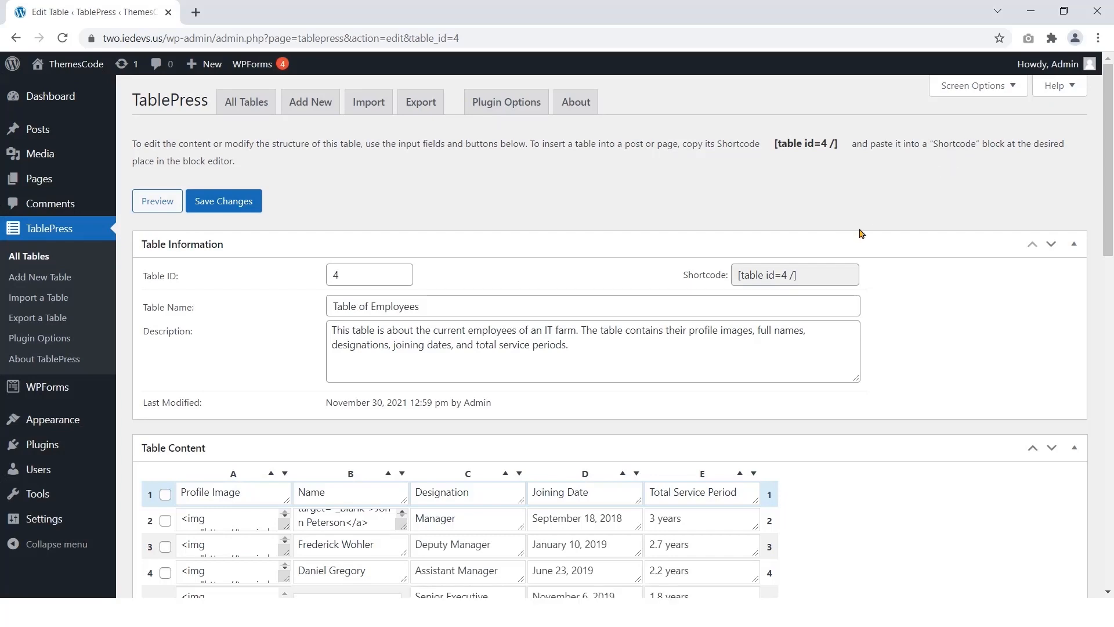
Step: Untick Table Foot Row and preview to confirm the Executive row is a normal row again
scroll(861, 232, down, 5)
scroll(861, 232, down, 10)
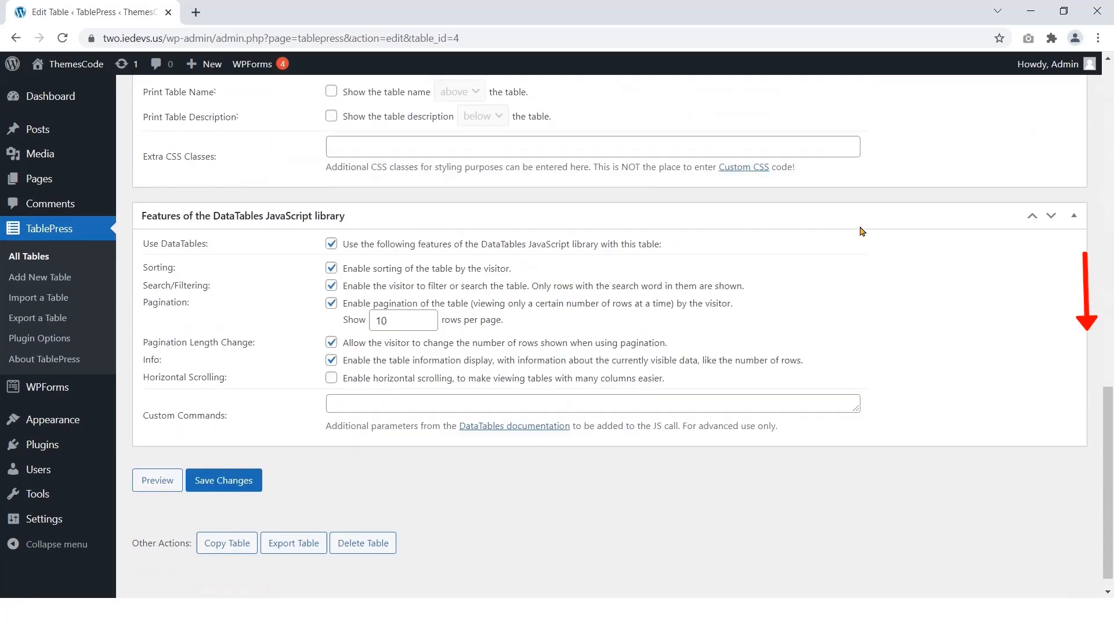
scroll(343, 255, up, 4)
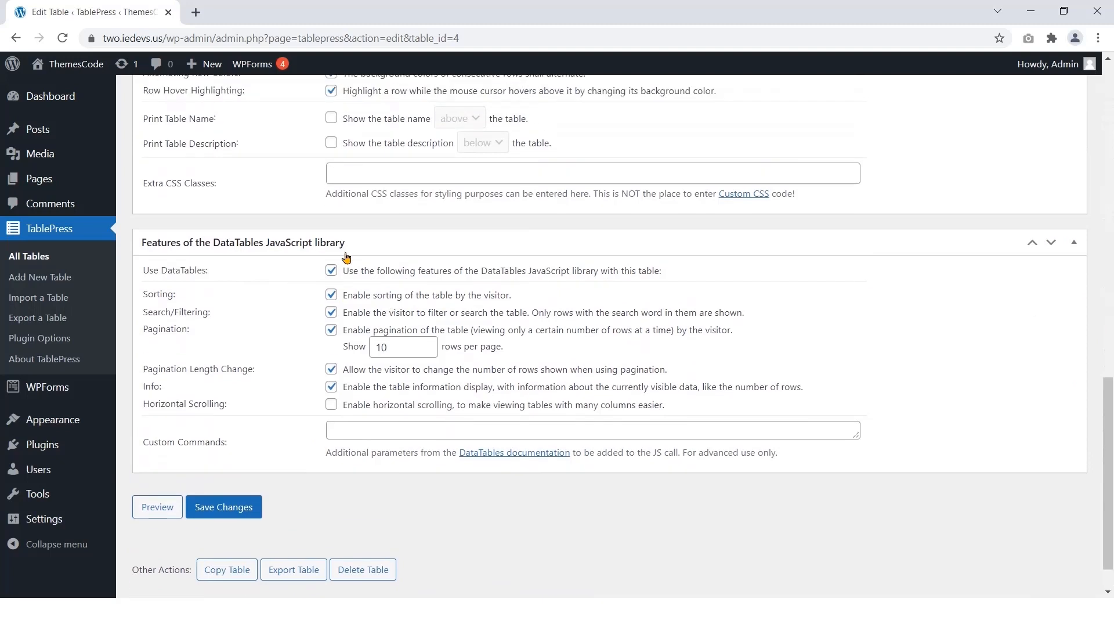
click(330, 219)
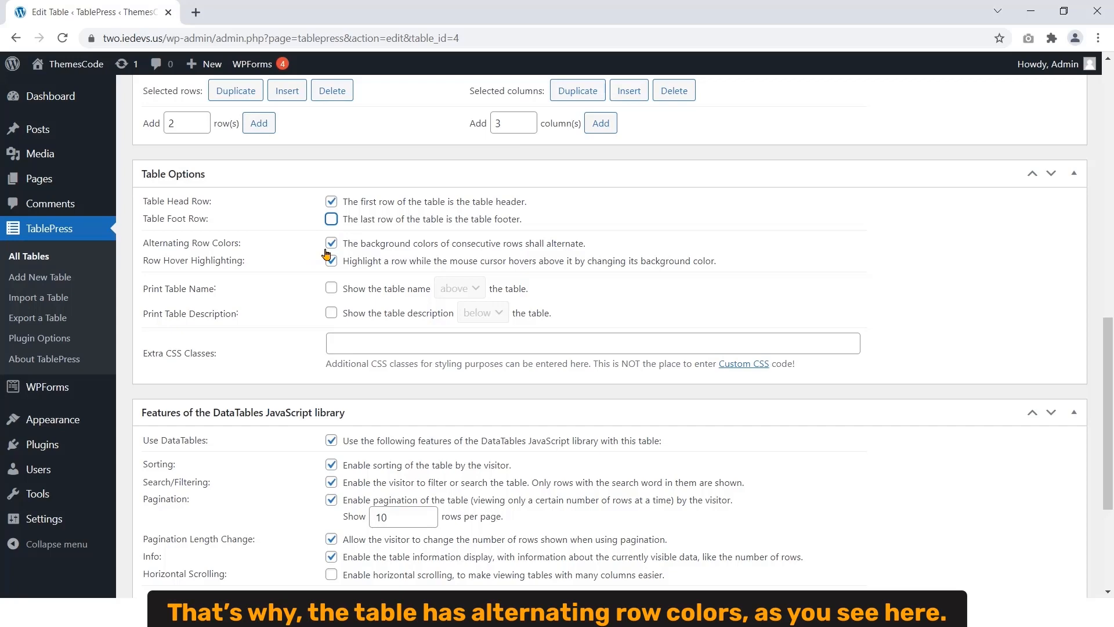
scroll(327, 253, up, 15)
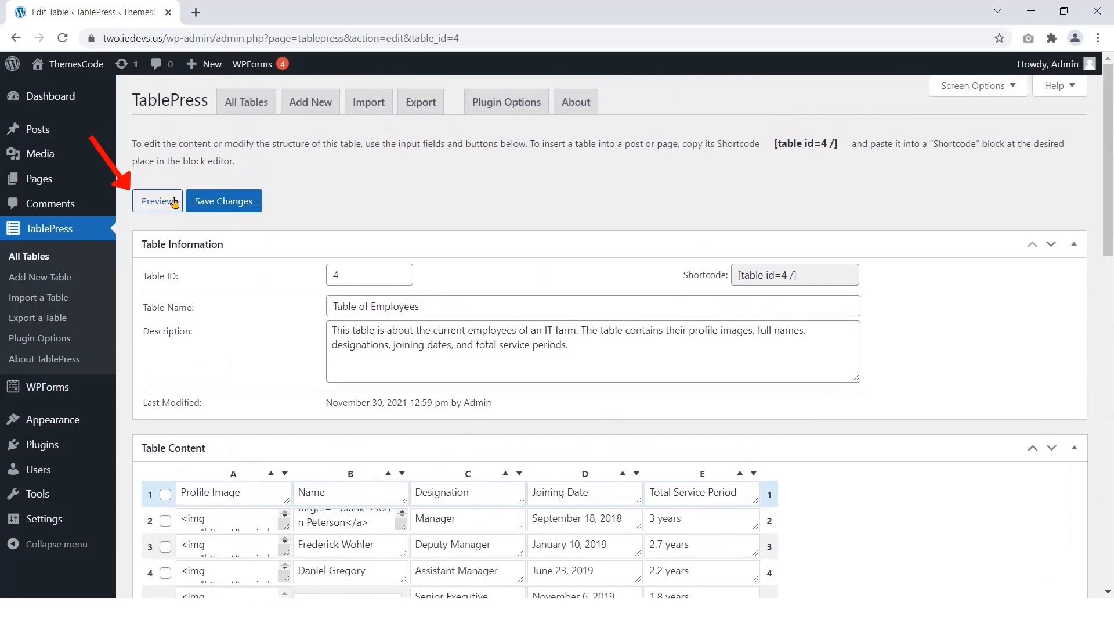
click(155, 198)
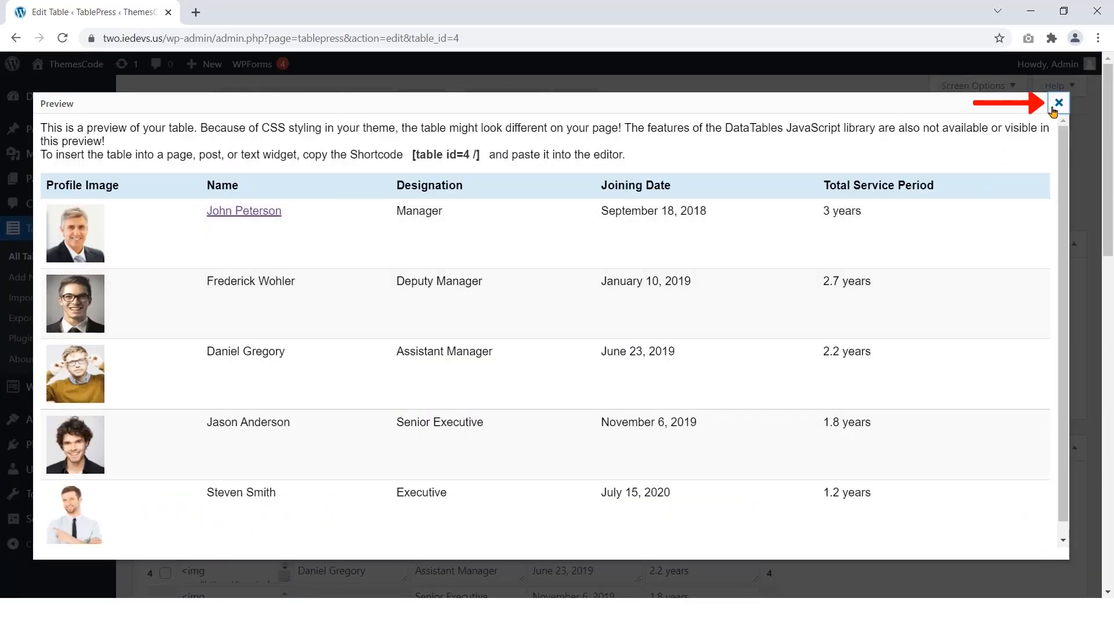
click(1059, 102)
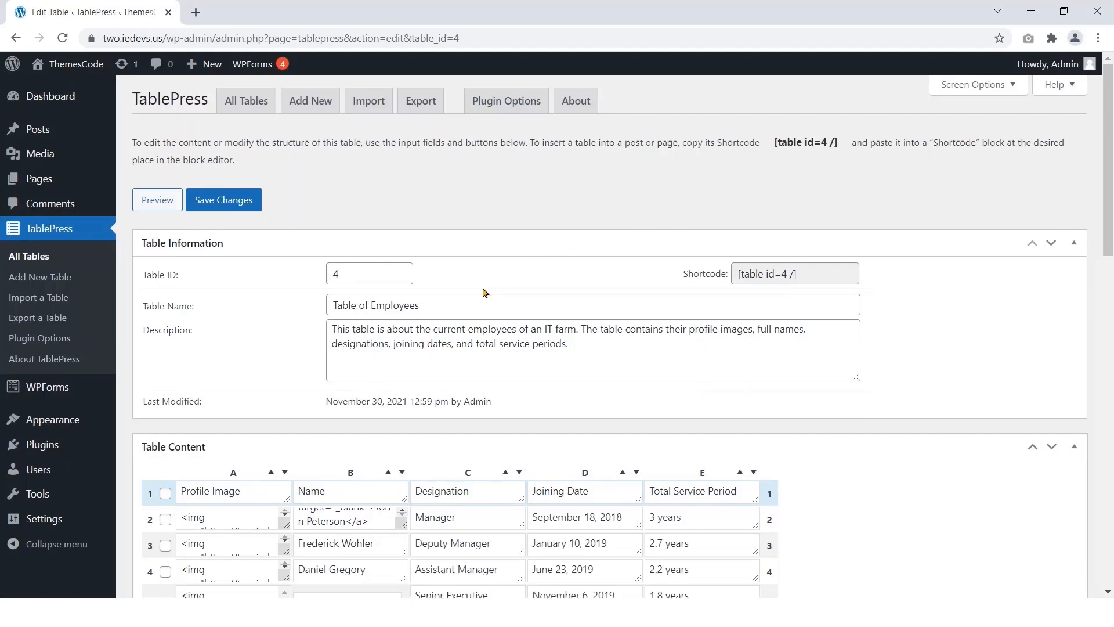
scroll(484, 292, down, 15)
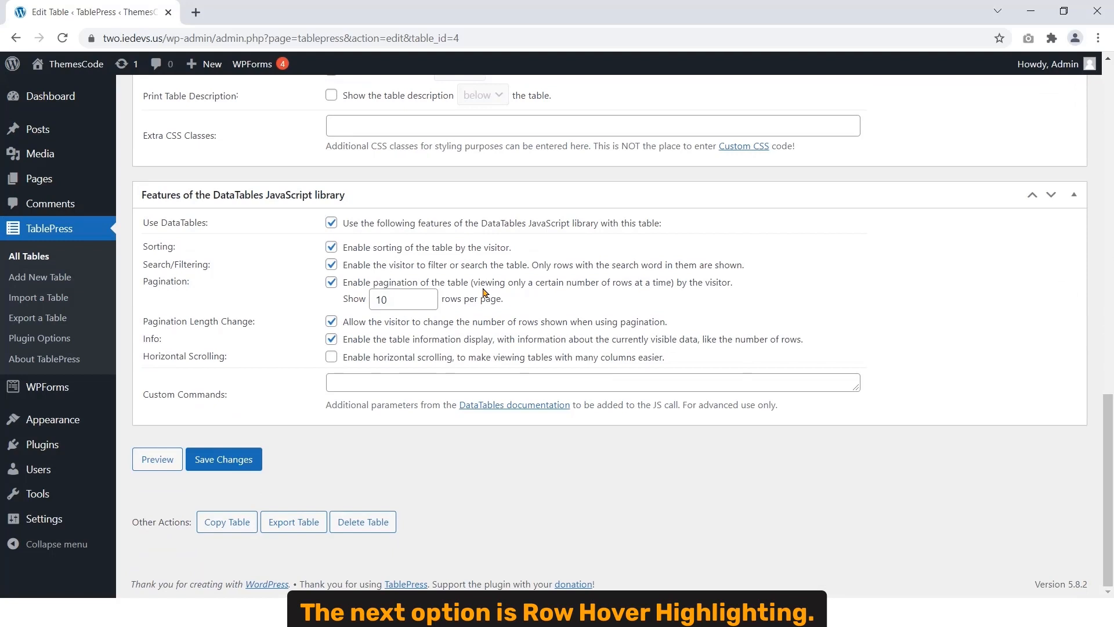
scroll(482, 292, up, 4)
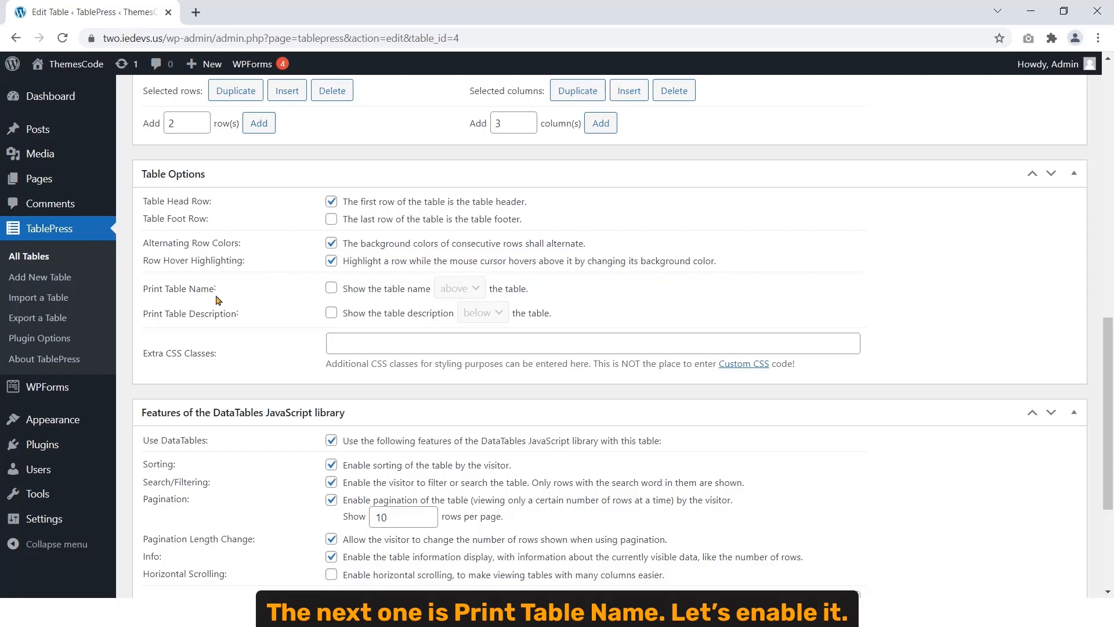
Step: Turn on Print Table Name set to 'above' and preview the table with its name
click(331, 290)
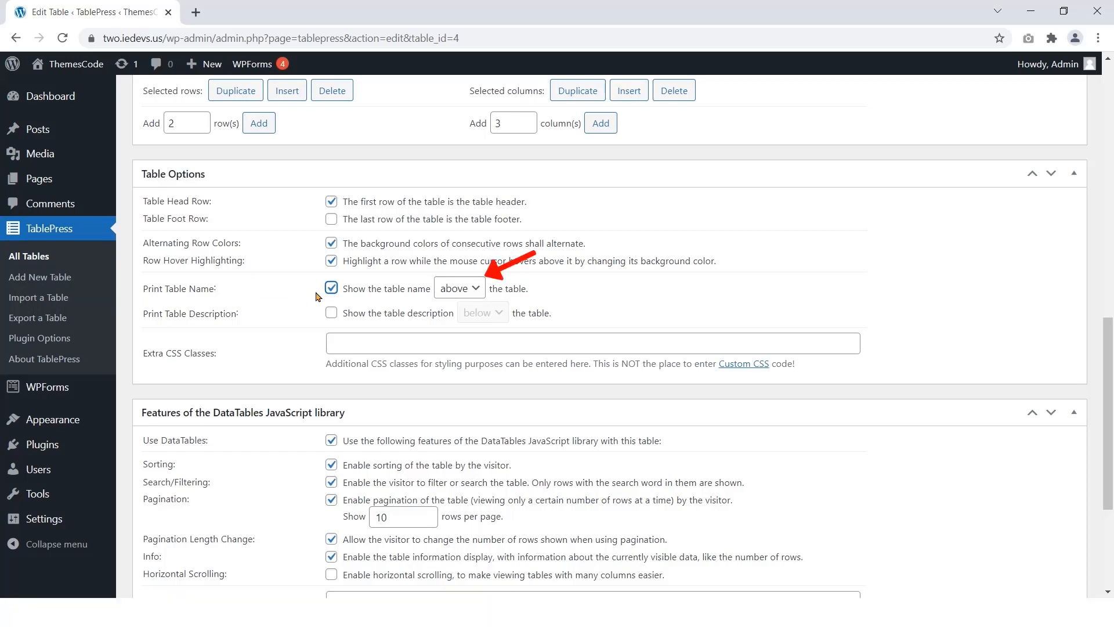
click(479, 295)
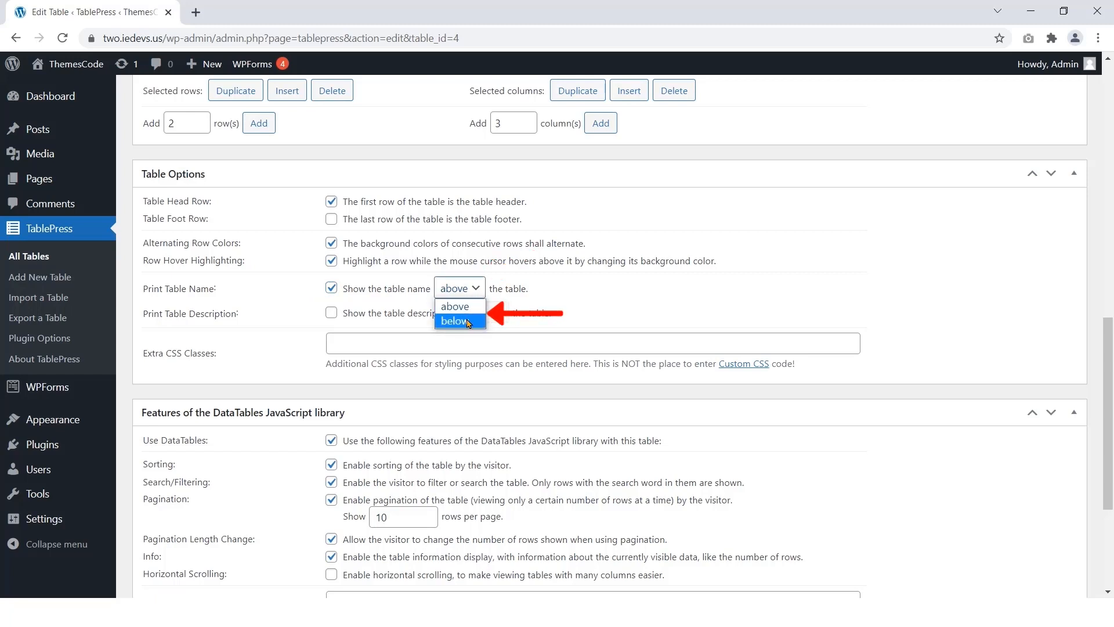
click(470, 308)
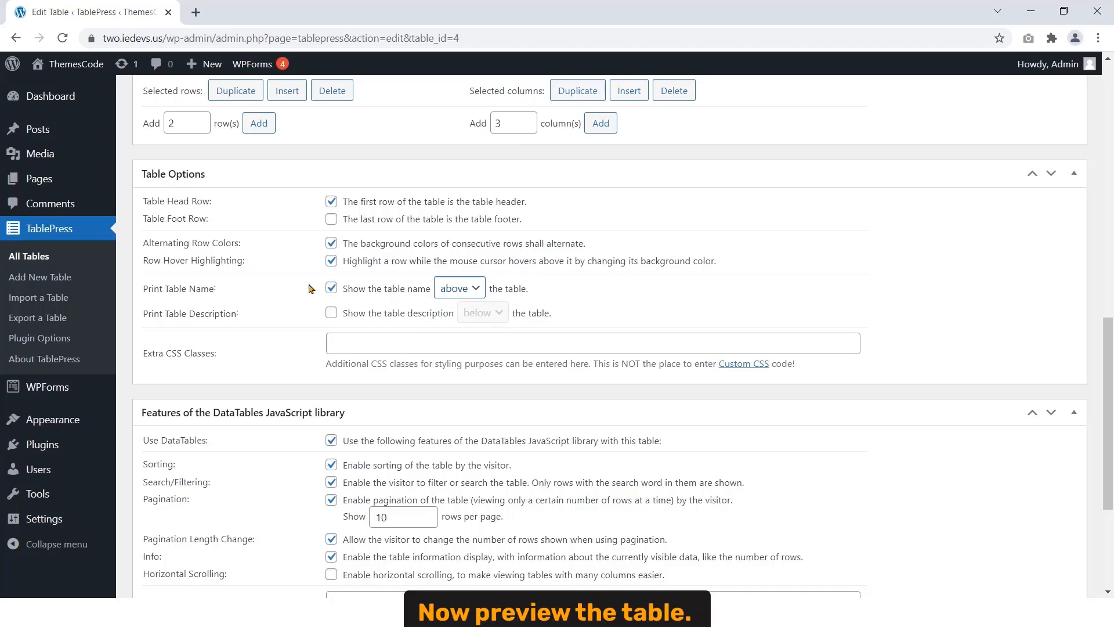
scroll(280, 295, up, 4)
scroll(280, 296, up, 8)
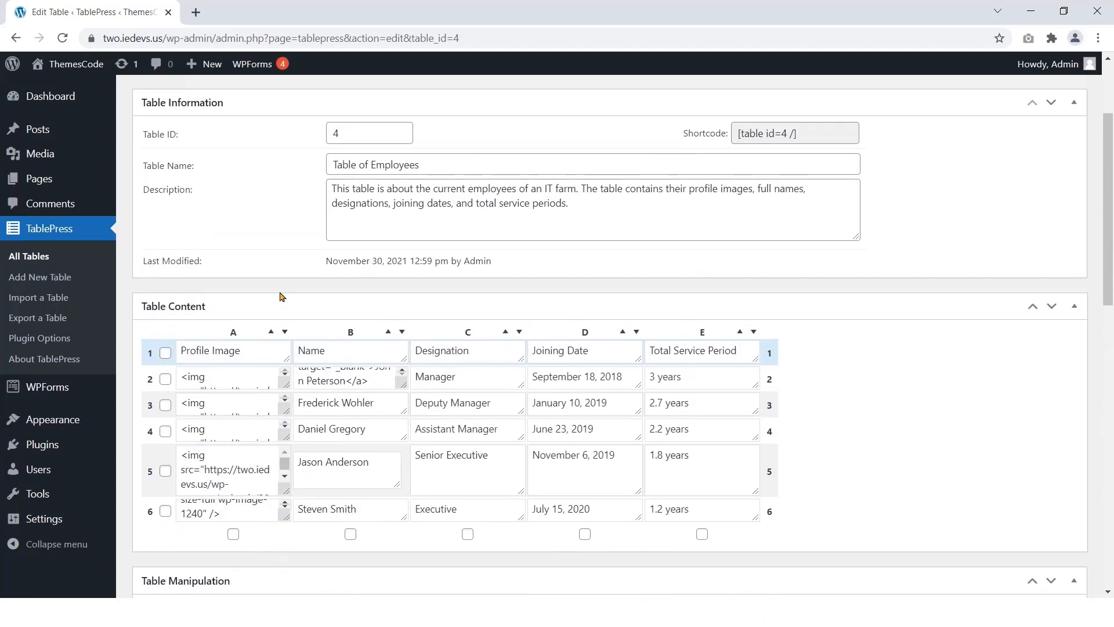
click(155, 203)
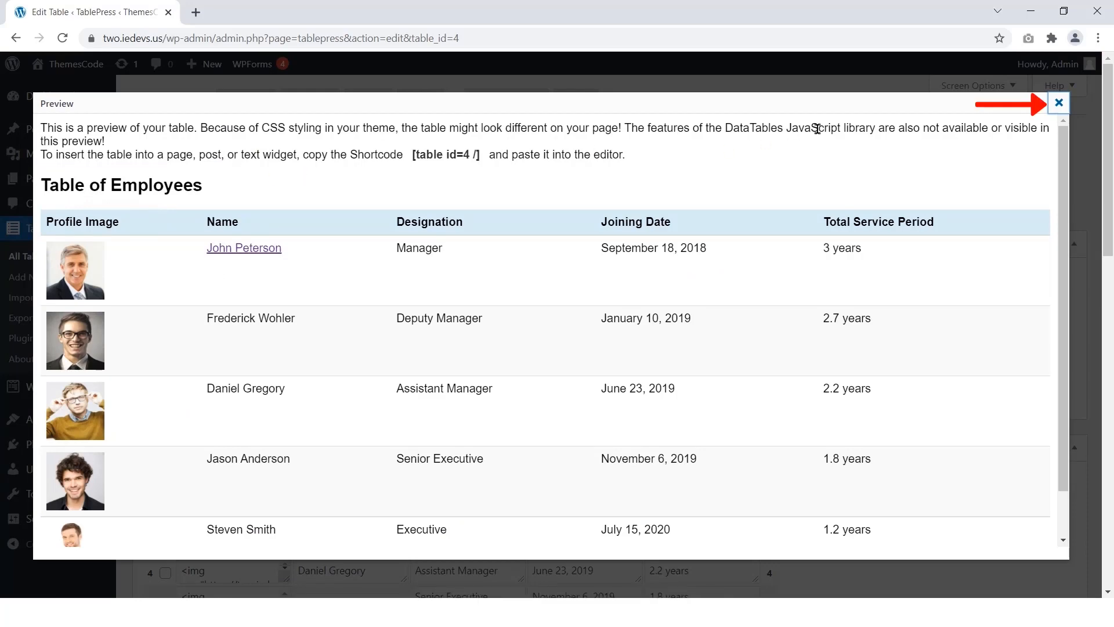
click(1056, 105)
Step: Switch the table name position to 'below' and preview the result
scroll(764, 227, down, 15)
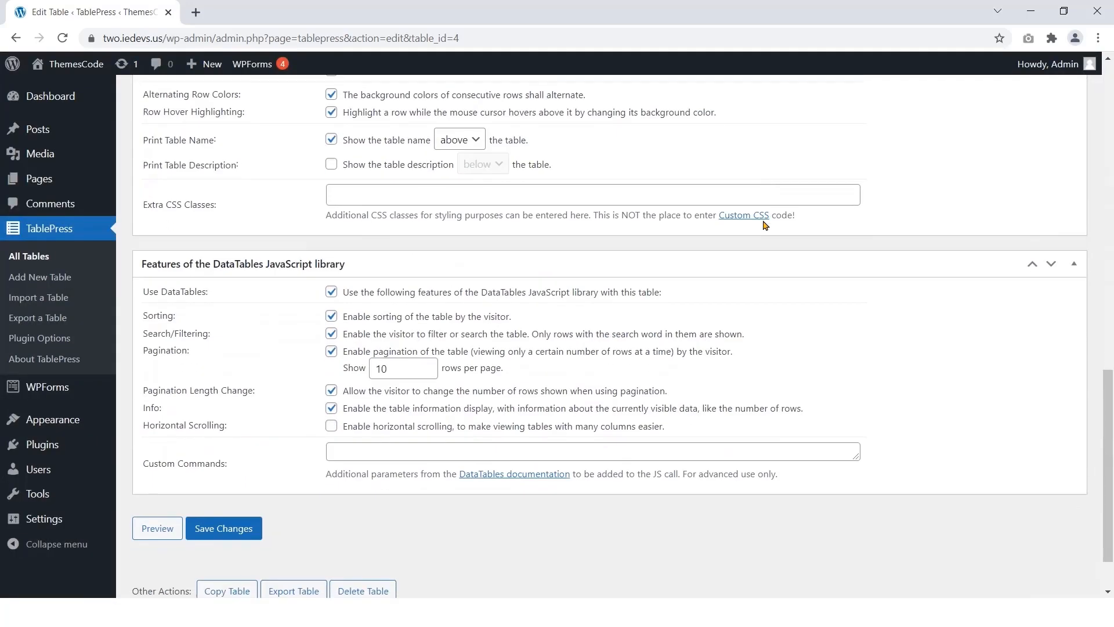
scroll(765, 227, up, 2)
click(466, 218)
click(459, 246)
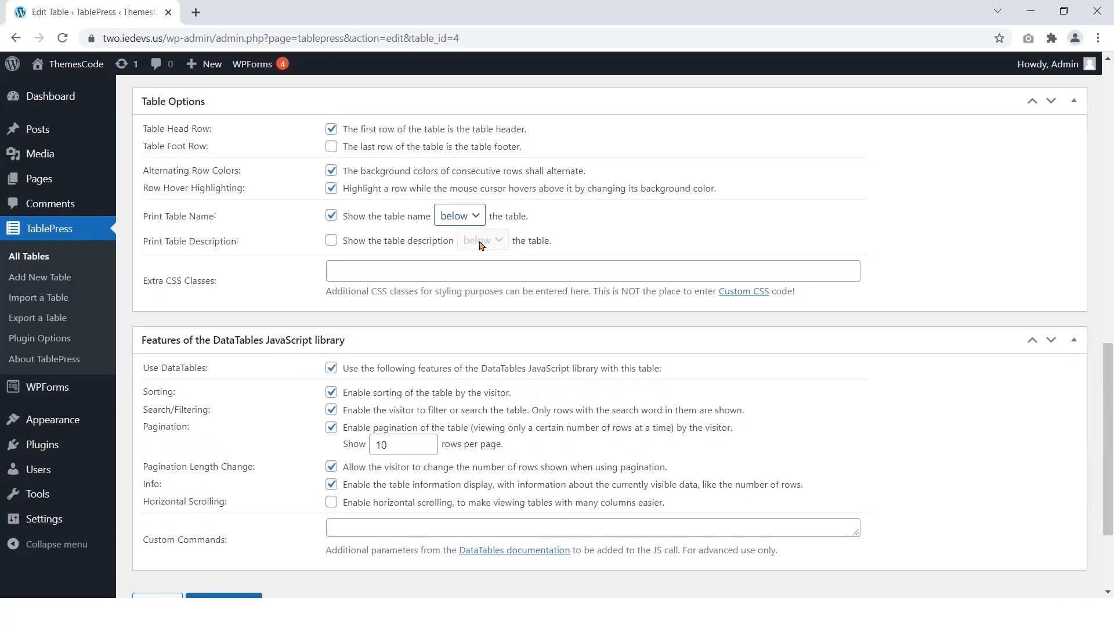
scroll(481, 245, up, 13)
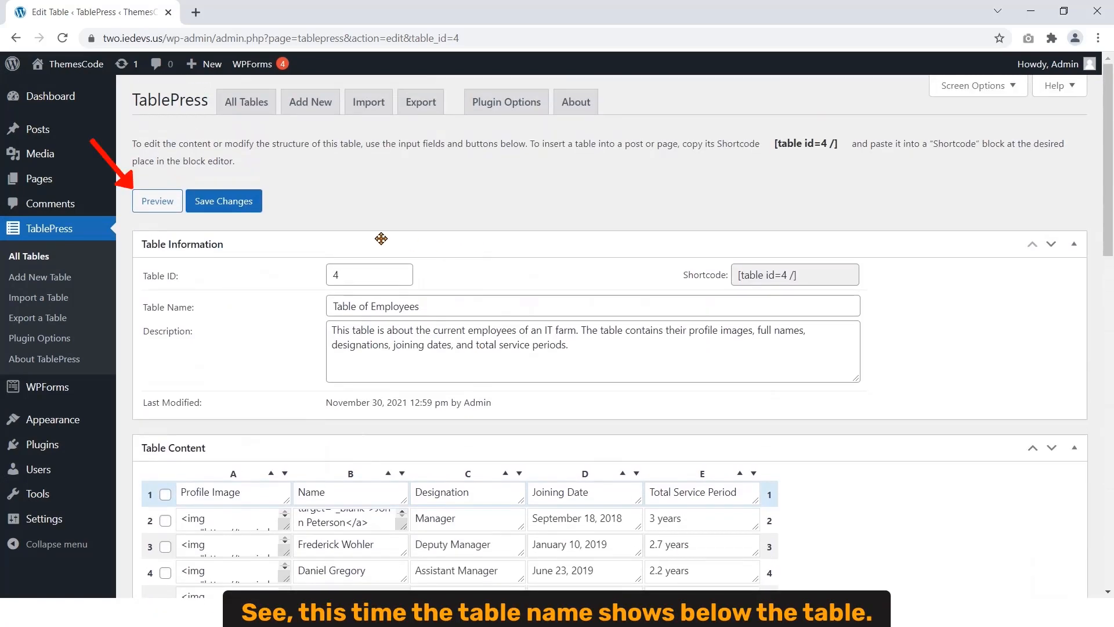
click(155, 201)
scroll(249, 230, down, 1)
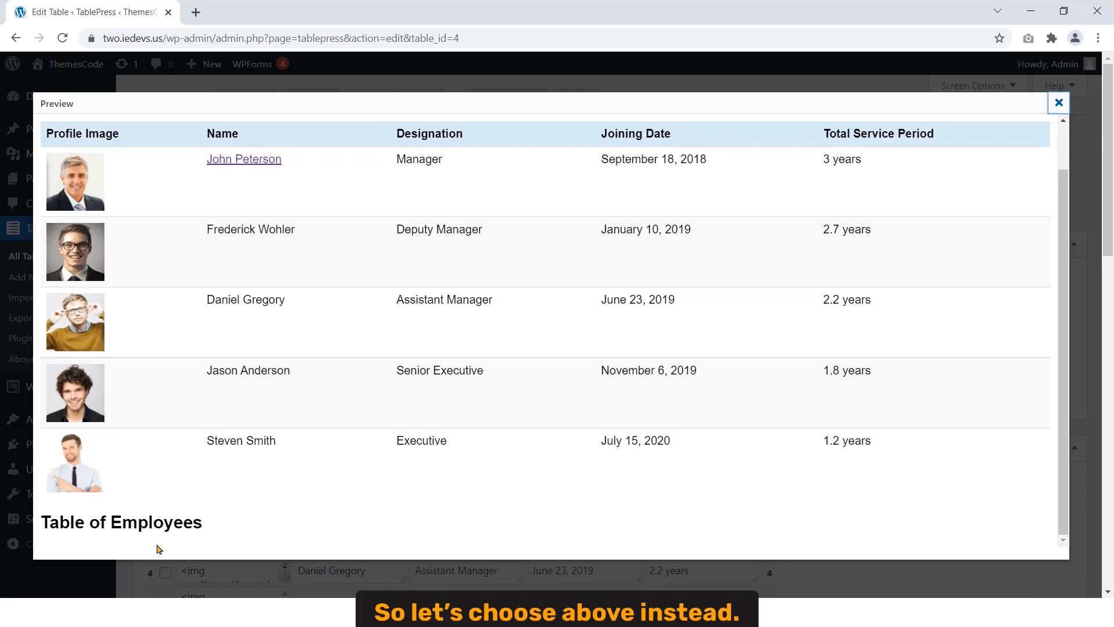
click(1060, 104)
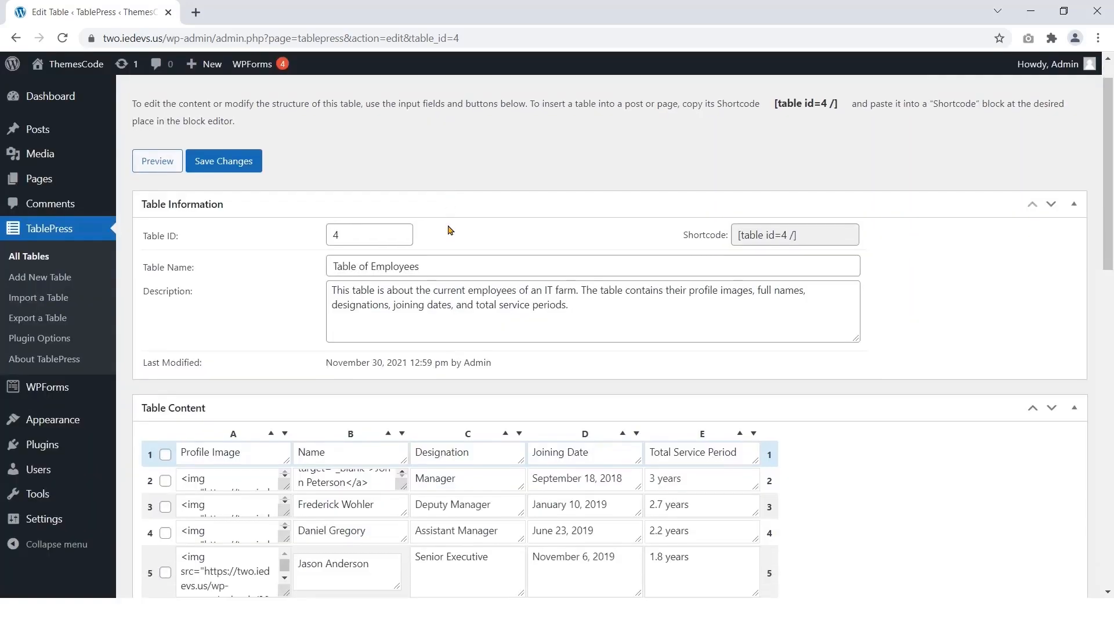
Step: Set the table name back to 'above' and tick Print Table Description
scroll(458, 186, down, 15)
click(470, 141)
click(464, 154)
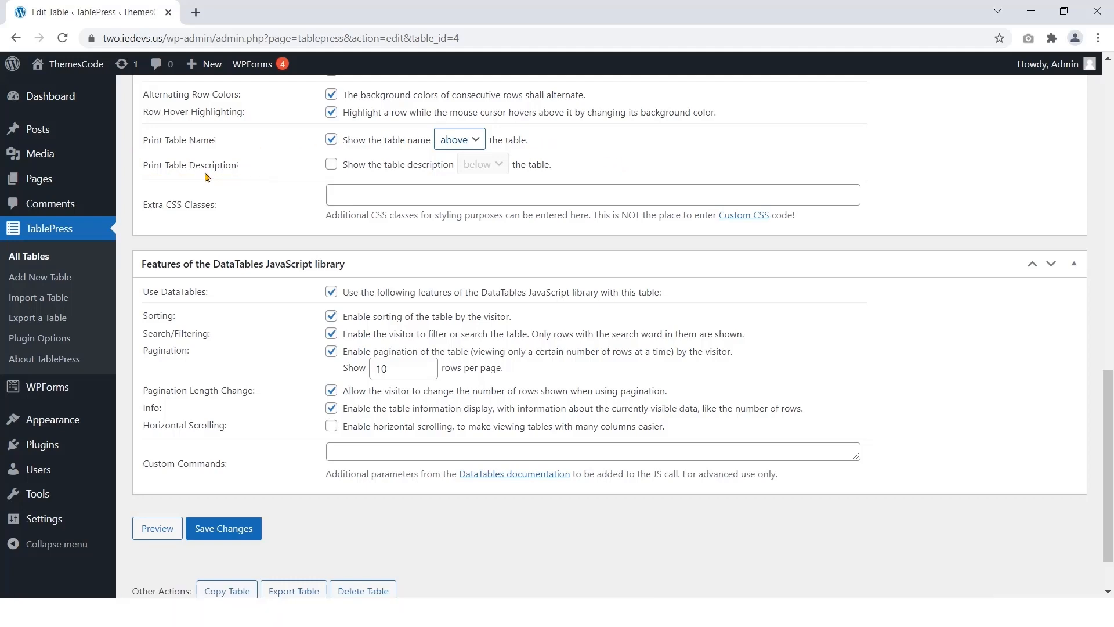
click(330, 166)
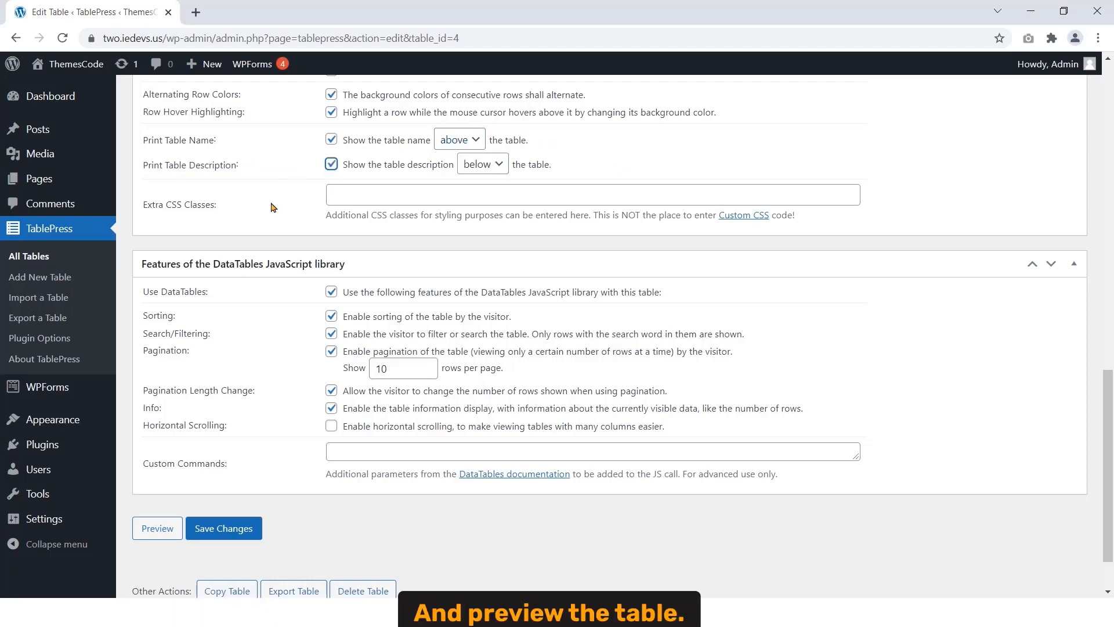
Step: Preview the table to see its description printed below it
scroll(271, 206, up, 20)
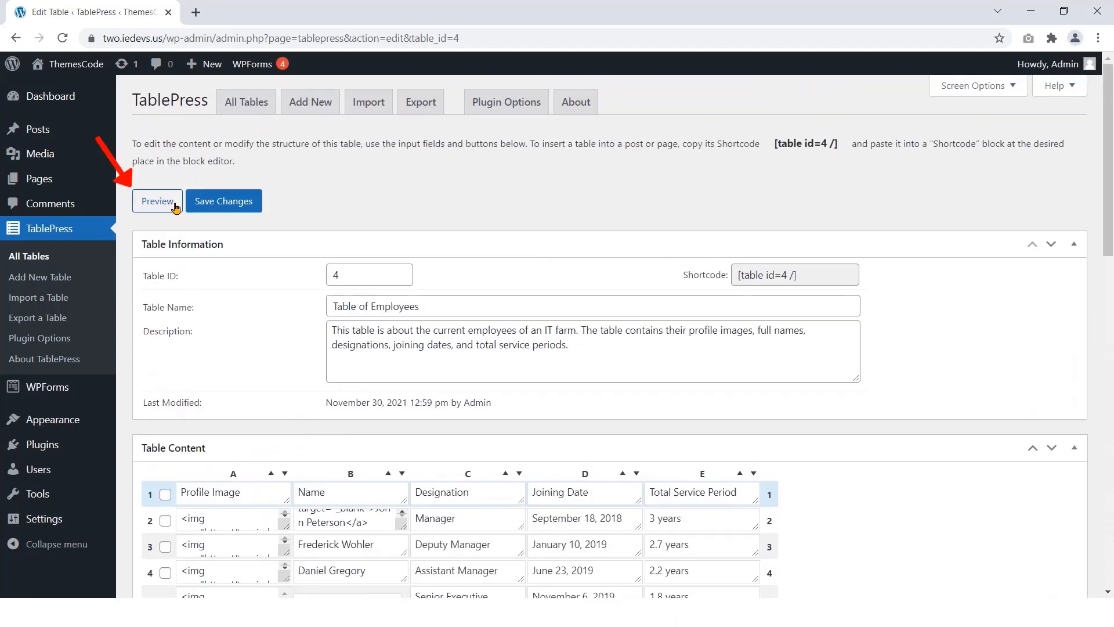
click(157, 201)
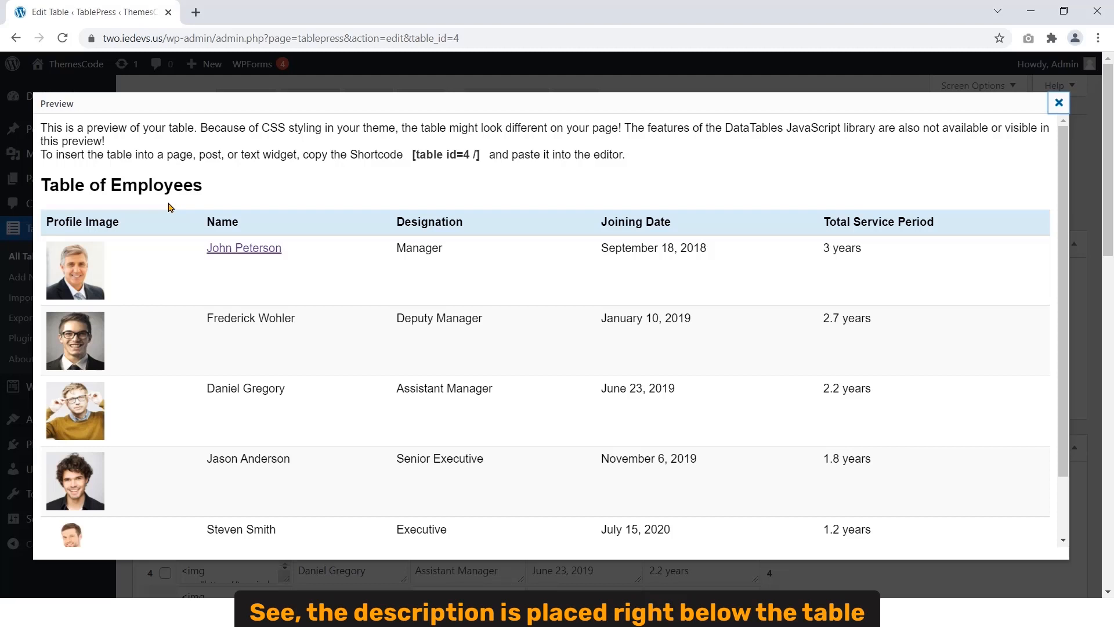
scroll(168, 207, down, 3)
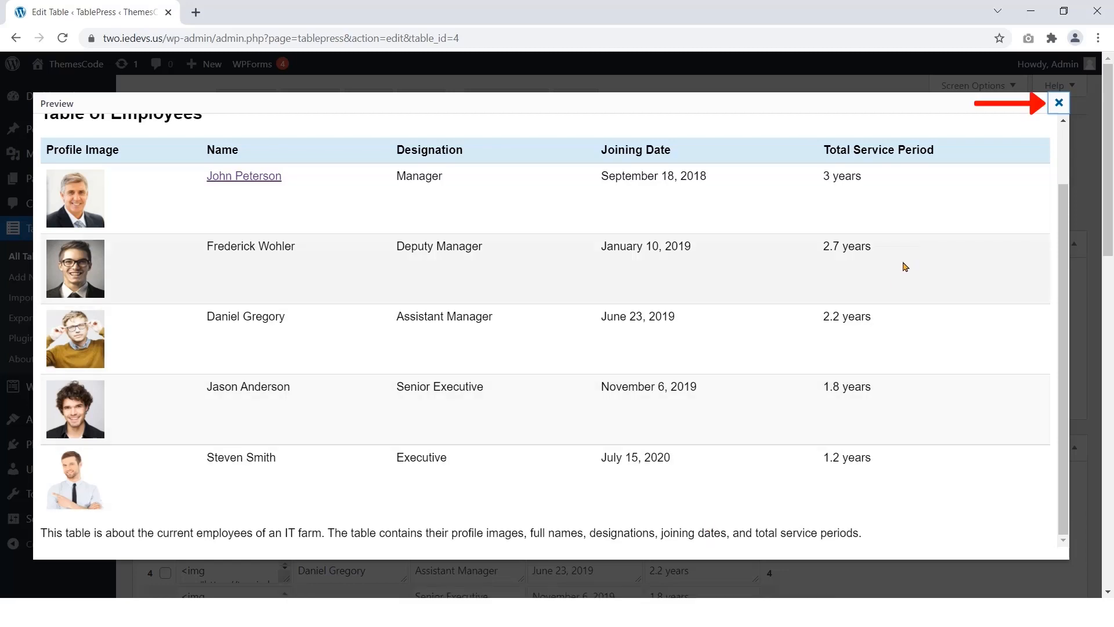
click(1059, 103)
Step: Set the Print Table Description position to 'above'
scroll(524, 241, down, 9)
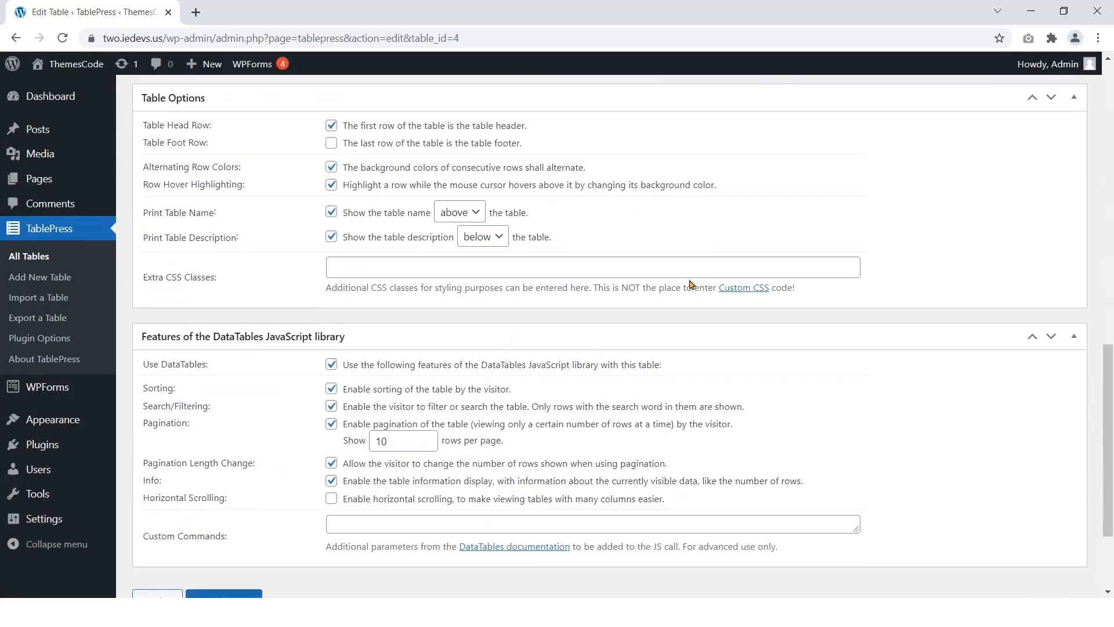
click(483, 240)
click(476, 257)
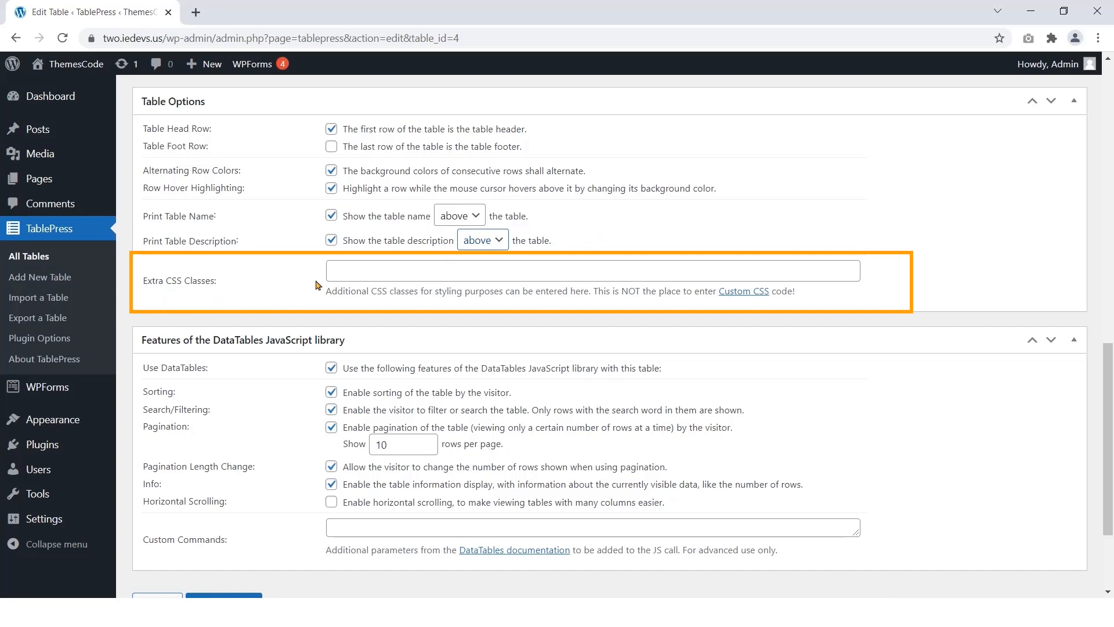
Step: Focus the Extra CSS Classes field, then save the table's option changes
click(371, 272)
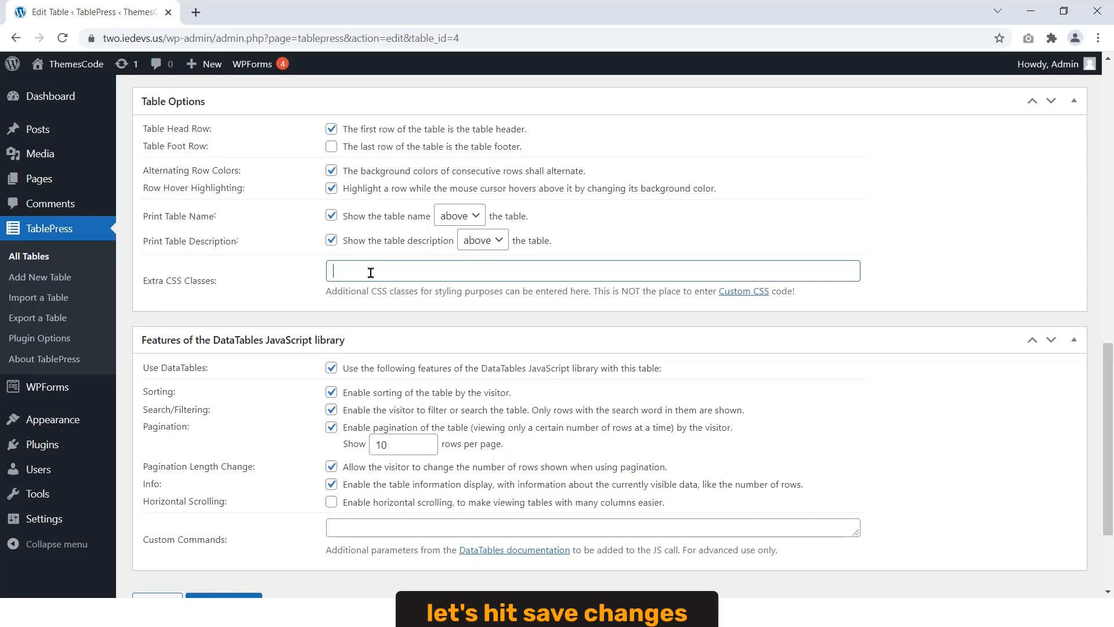
scroll(371, 272, up, 10)
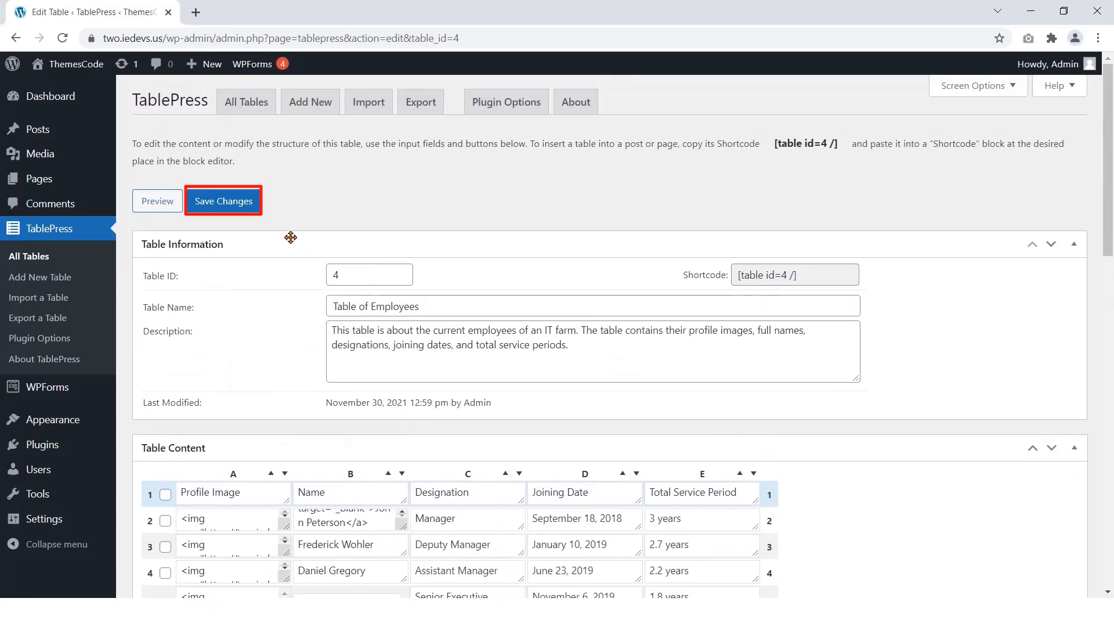
click(232, 201)
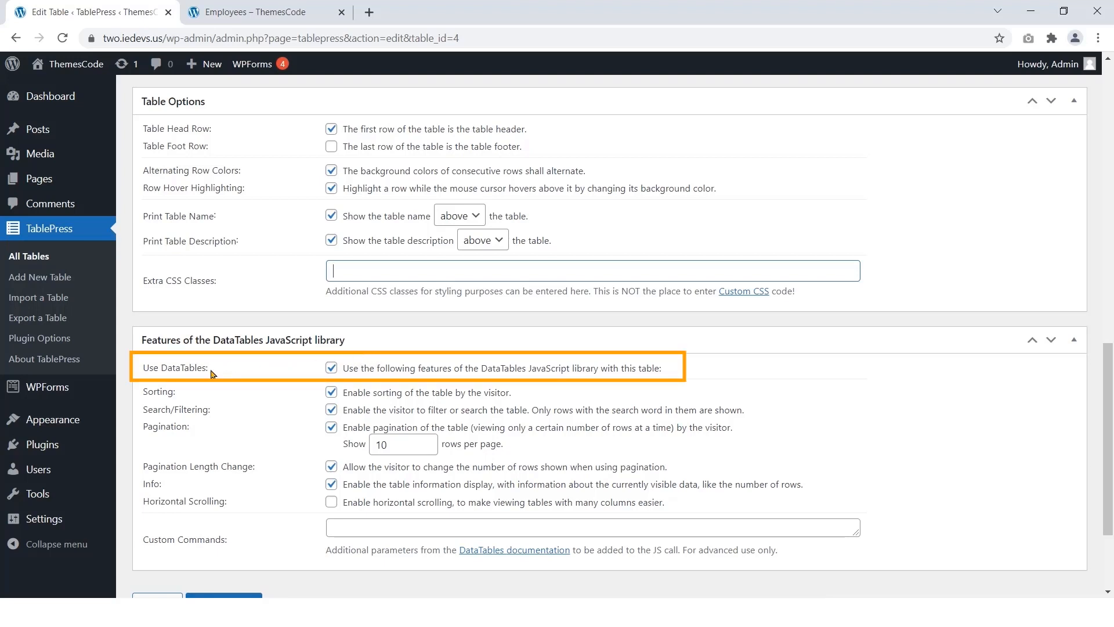
Step: Keep Use DataTables enabled, switch to the front-end Employees page and sort by Name
click(333, 371)
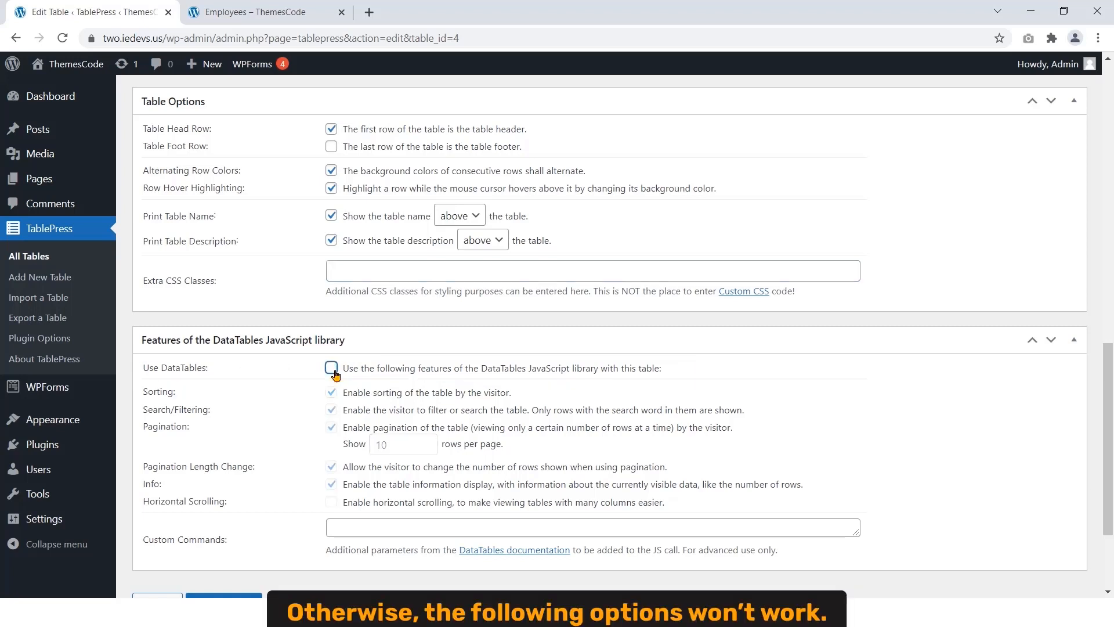
click(333, 370)
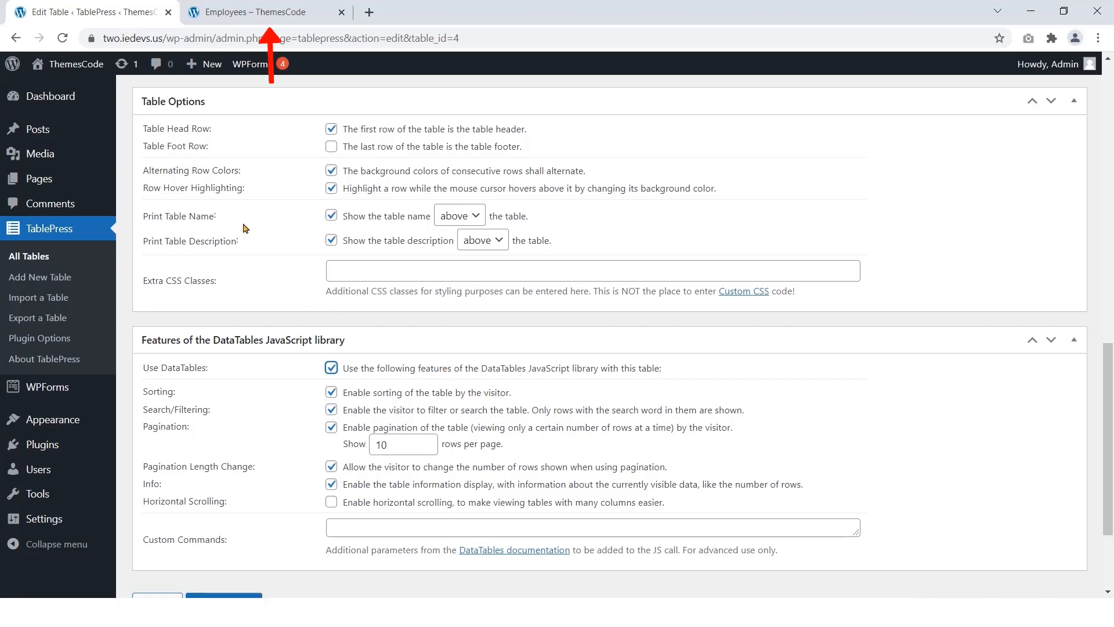
click(228, 13)
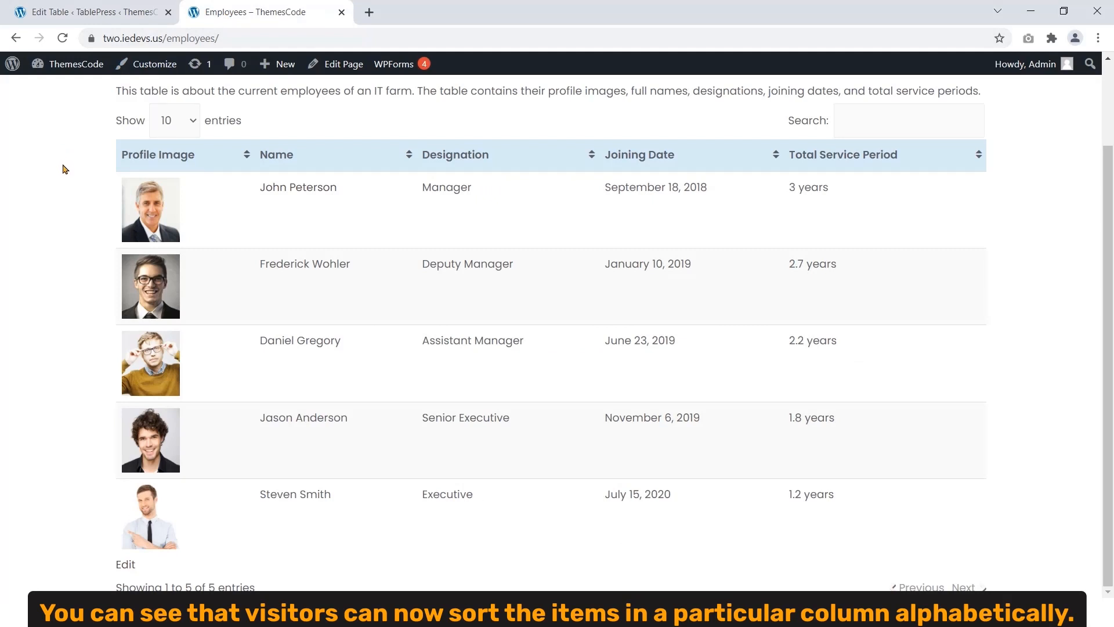
click(412, 155)
Step: Sort by Designation, Joining Date, then Total Service Period reversed, and return to the edit page
click(591, 156)
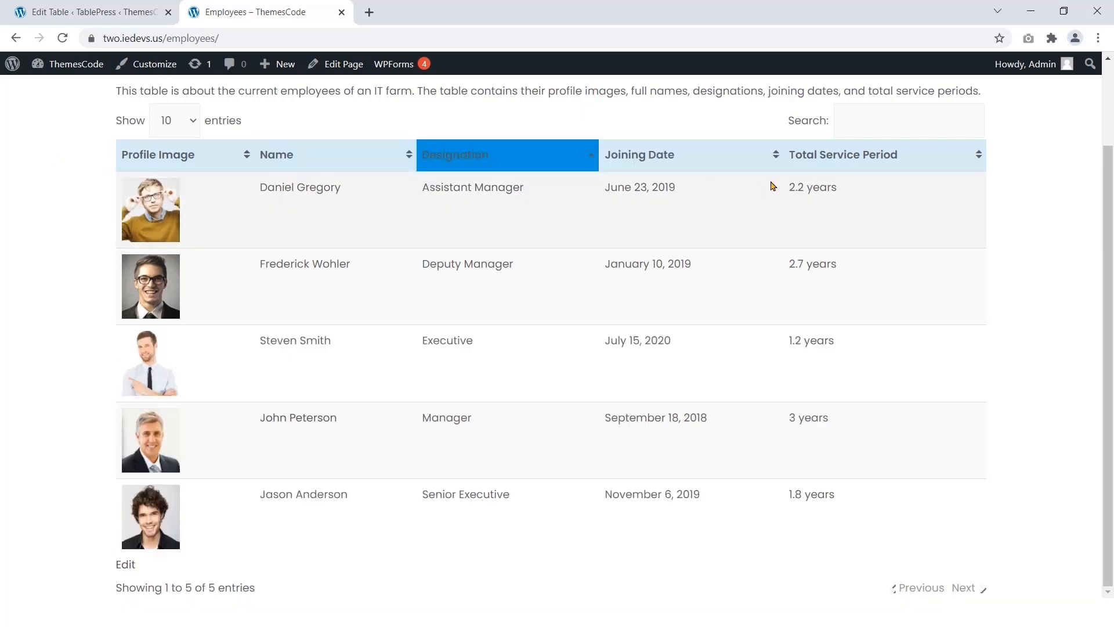
click(775, 156)
click(978, 155)
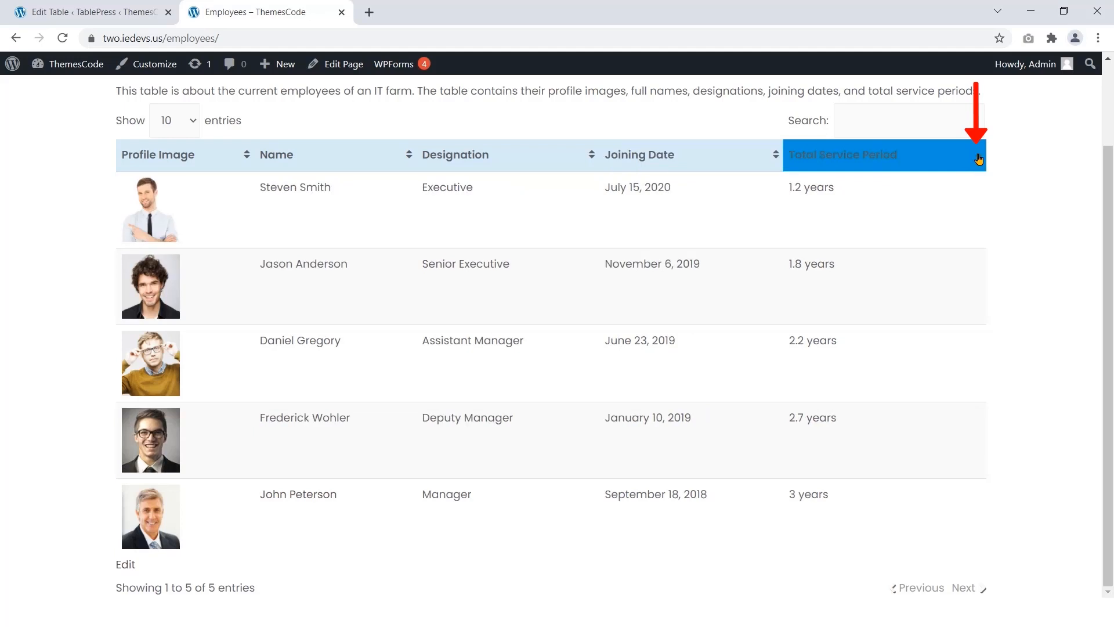
click(978, 160)
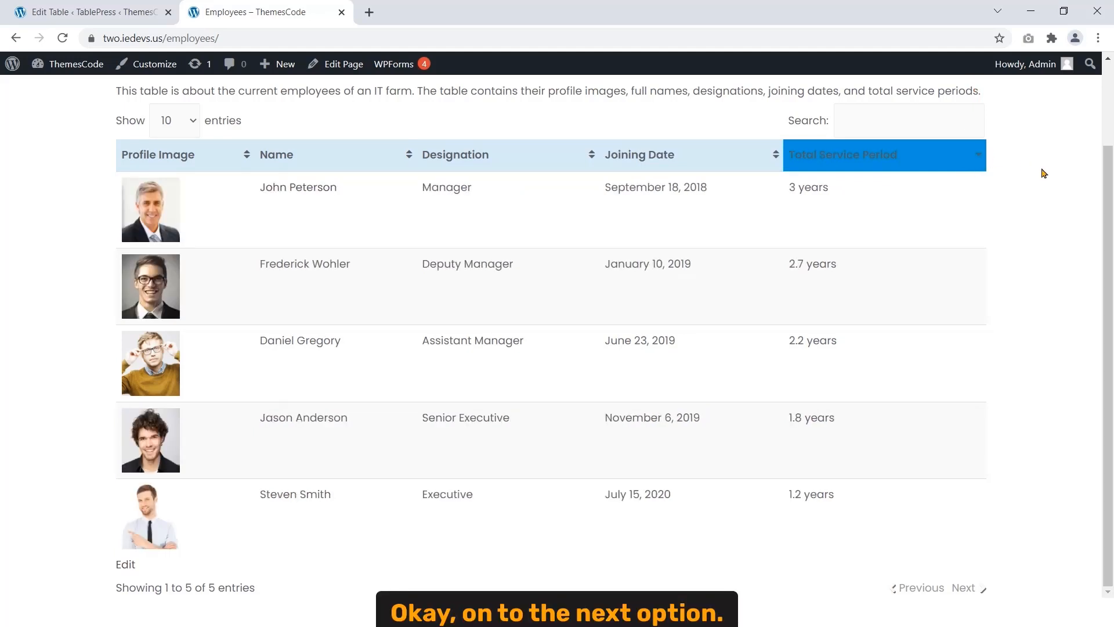
click(89, 8)
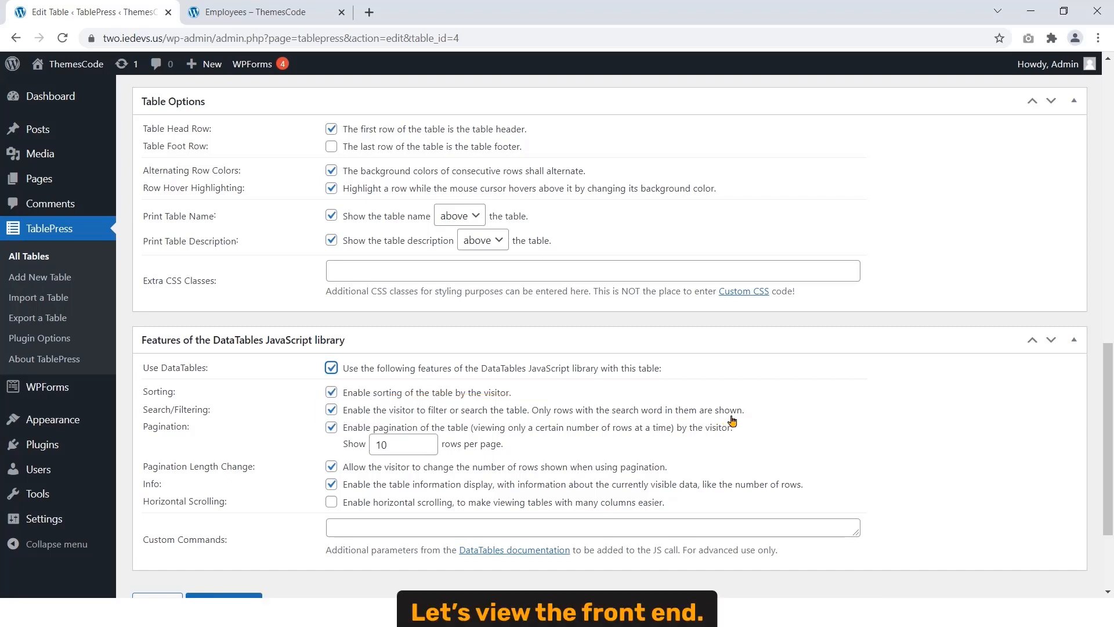
Step: Search the front-end employee table for 'Jason' to filter it to one entry
click(266, 7)
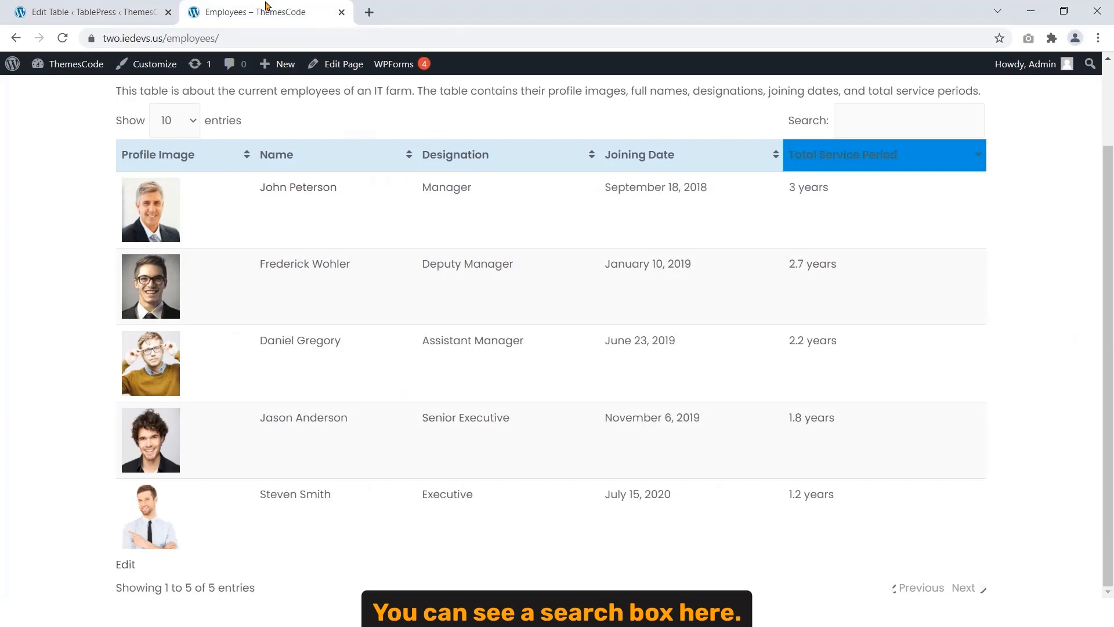
click(877, 115)
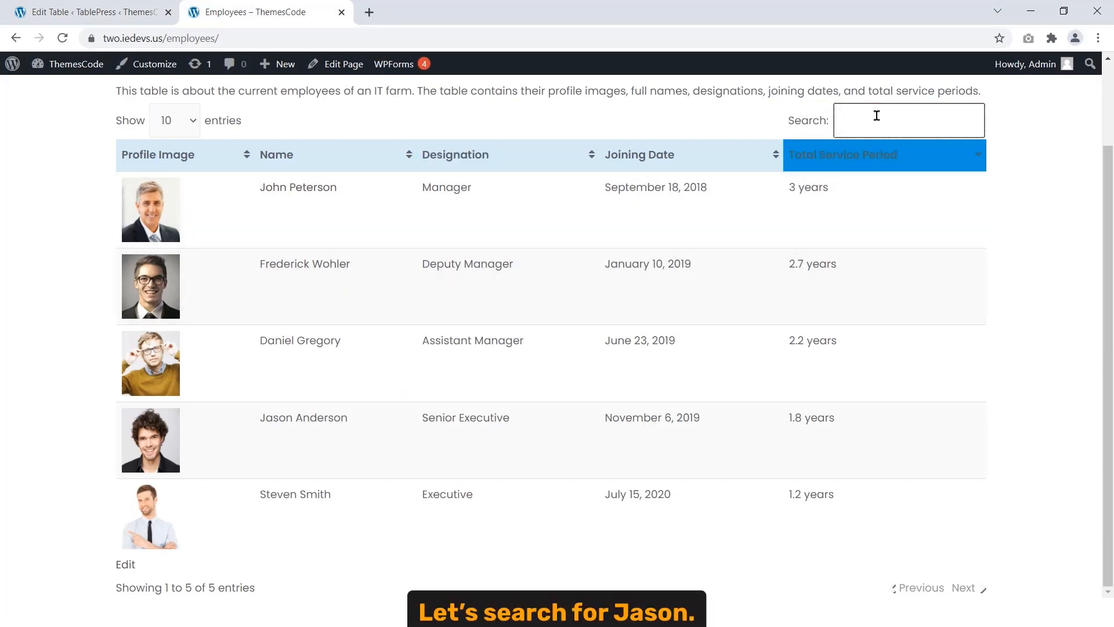
text(Jason)
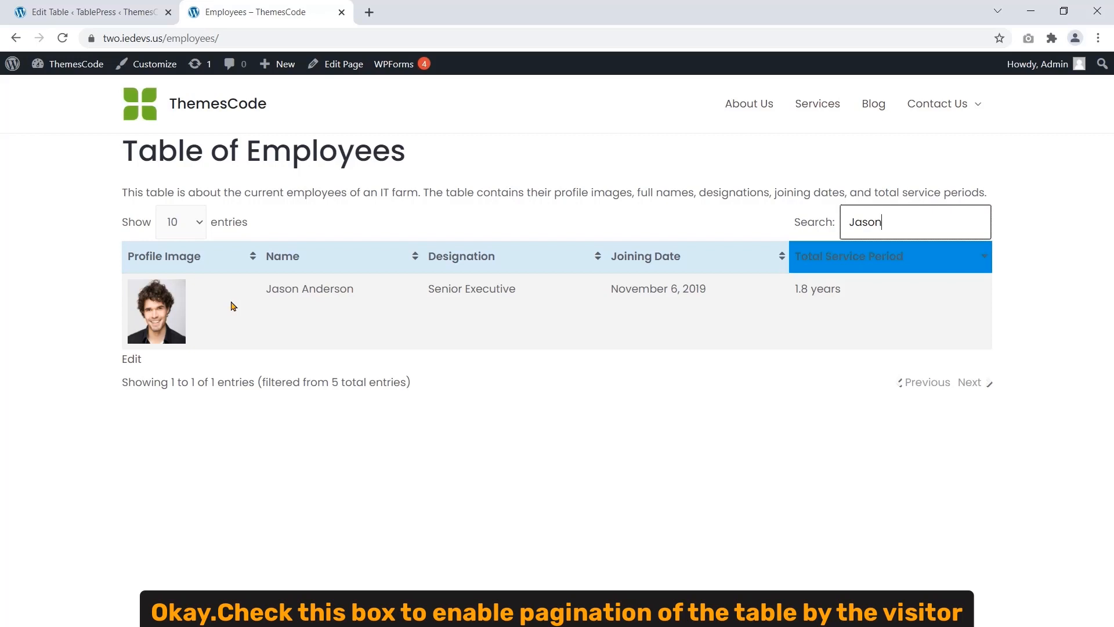
click(116, 16)
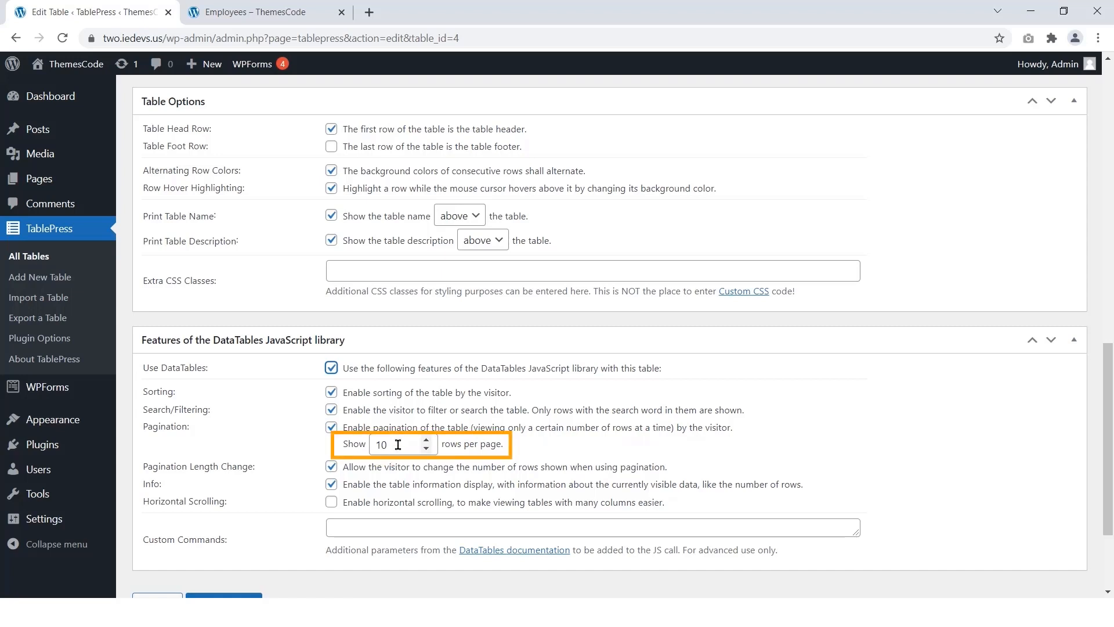
Step: Set the table's pagination to 2 rows per page and save the changes
click(427, 441)
click(428, 441)
click(427, 450)
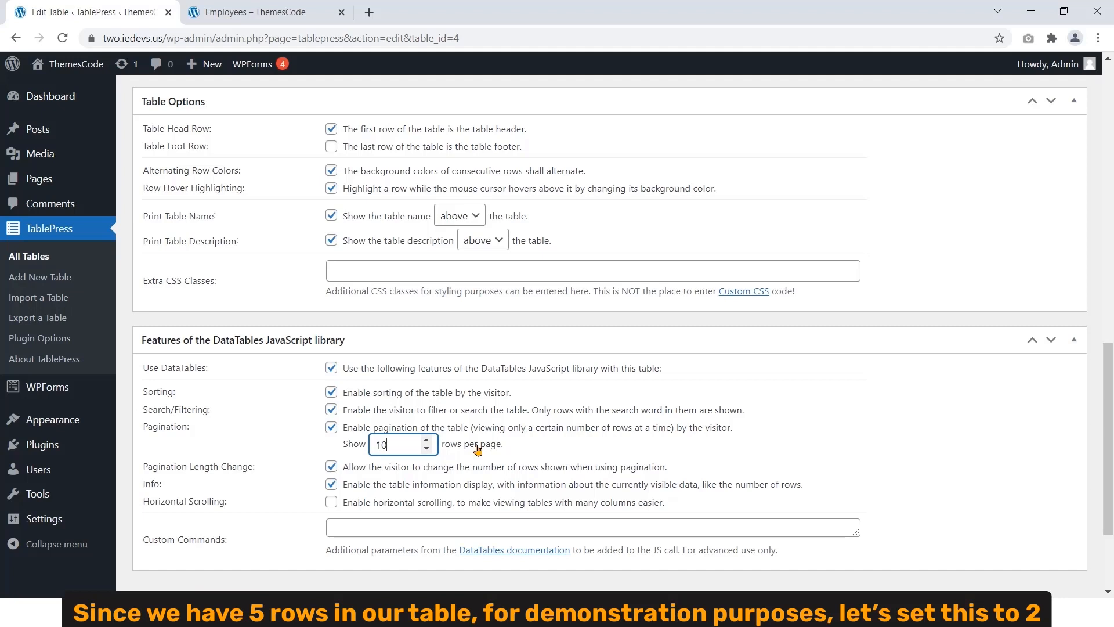
click(427, 449)
click(426, 449)
click(426, 449)
click(426, 449)
click(426, 449)
click(425, 449)
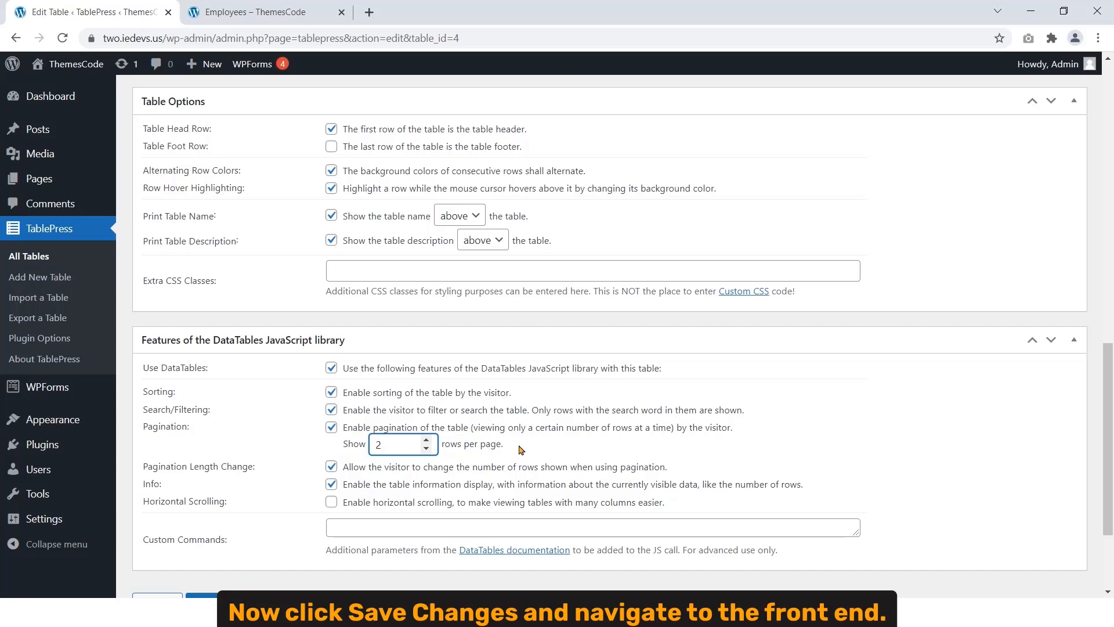
scroll(521, 449, down, 3)
click(199, 459)
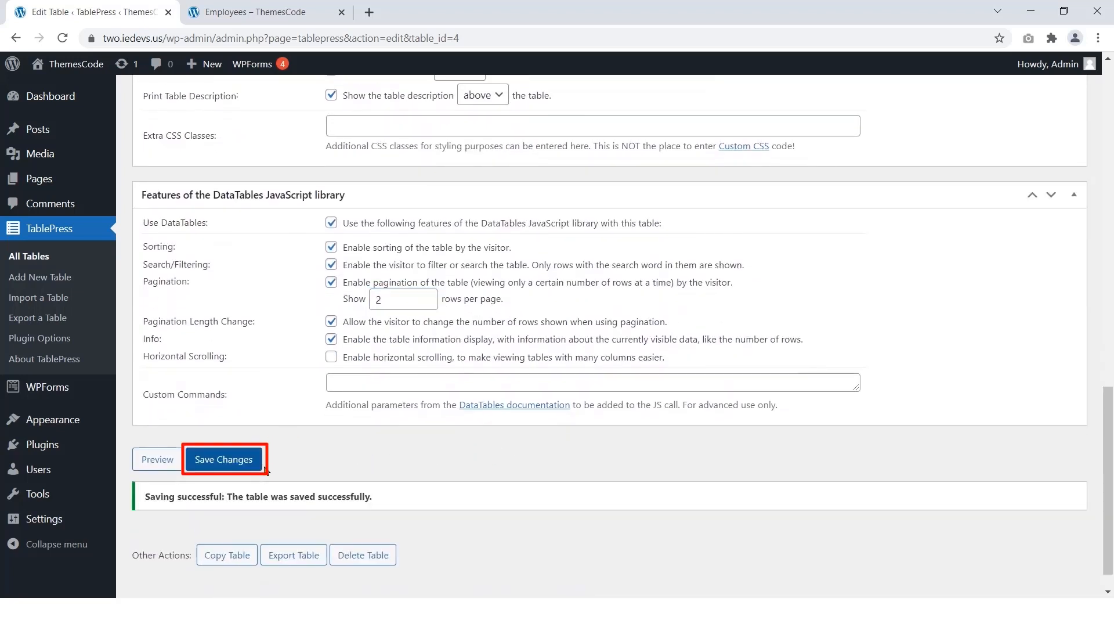
click(247, 13)
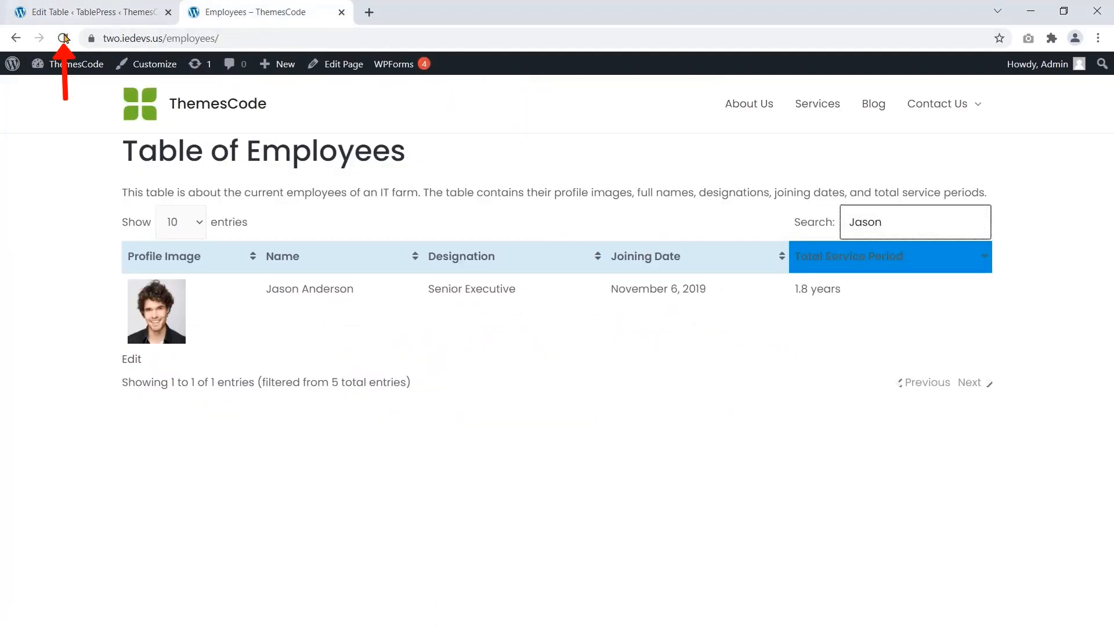
Step: Reload the front-end Employees page and set the table to show 2 entries per page
click(62, 37)
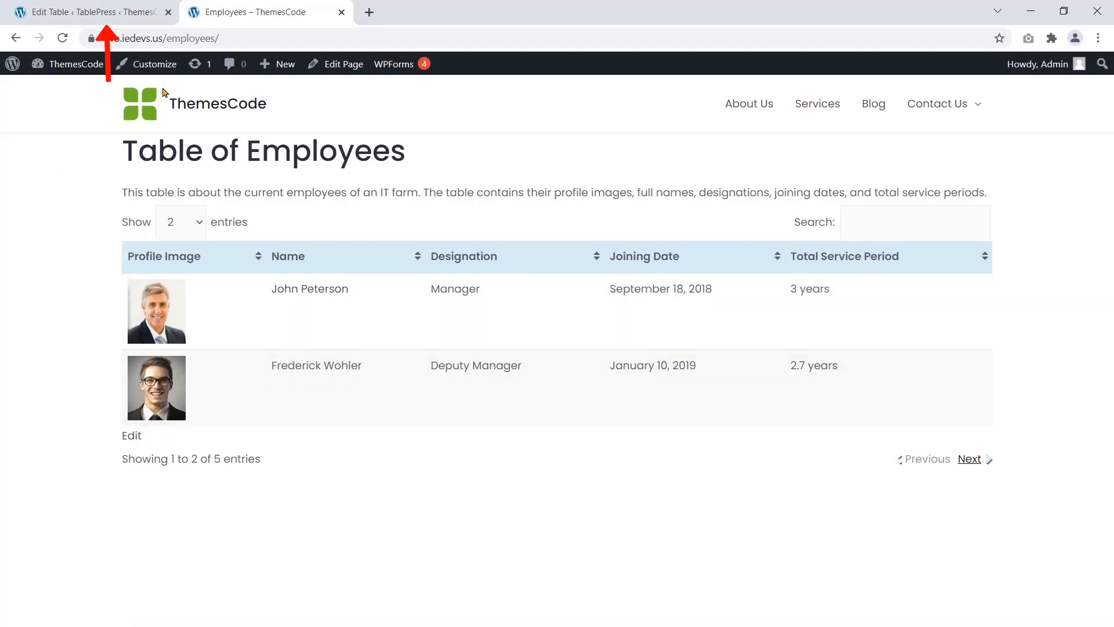
click(134, 13)
click(183, 22)
click(174, 221)
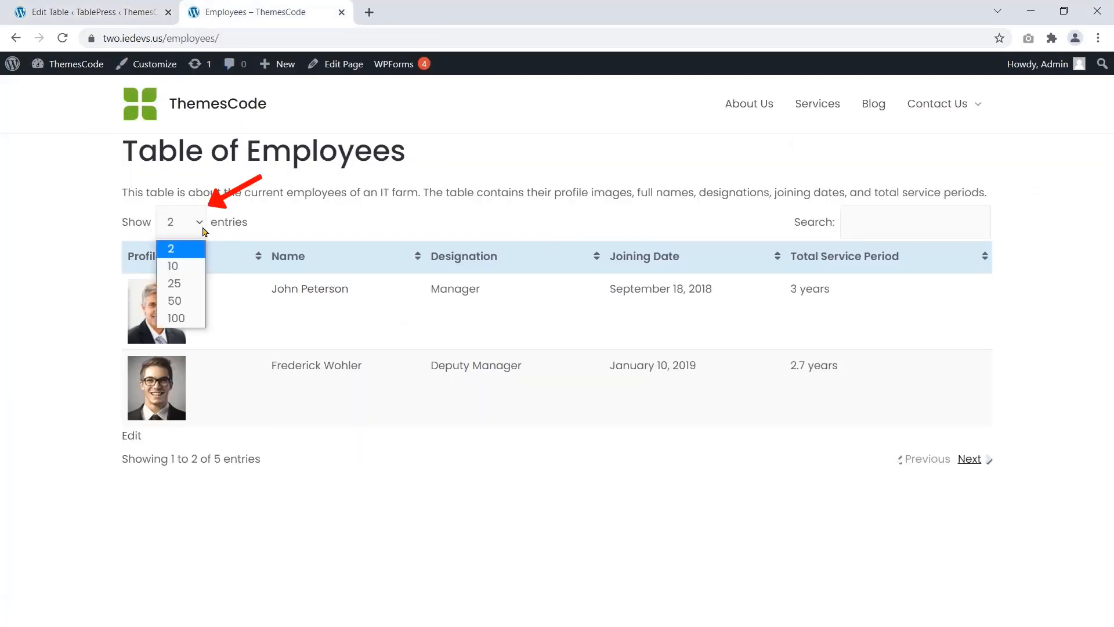
click(168, 261)
scroll(80, 304, down, 2)
click(171, 118)
click(158, 147)
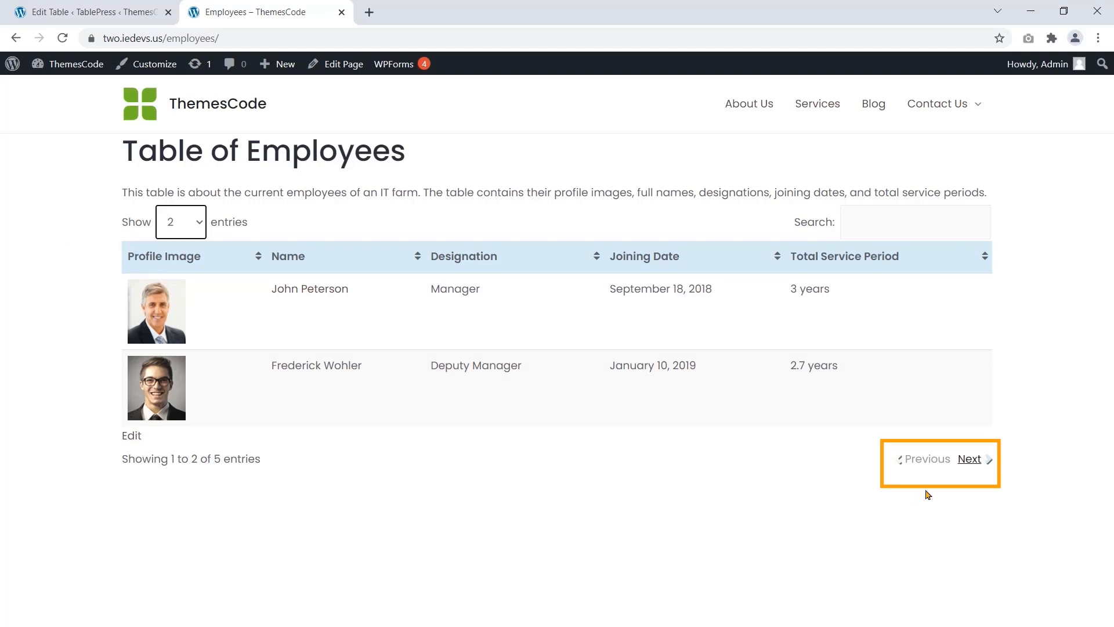
Step: Page through the employee table with Next twice, then Previous twice back to page 1
click(981, 459)
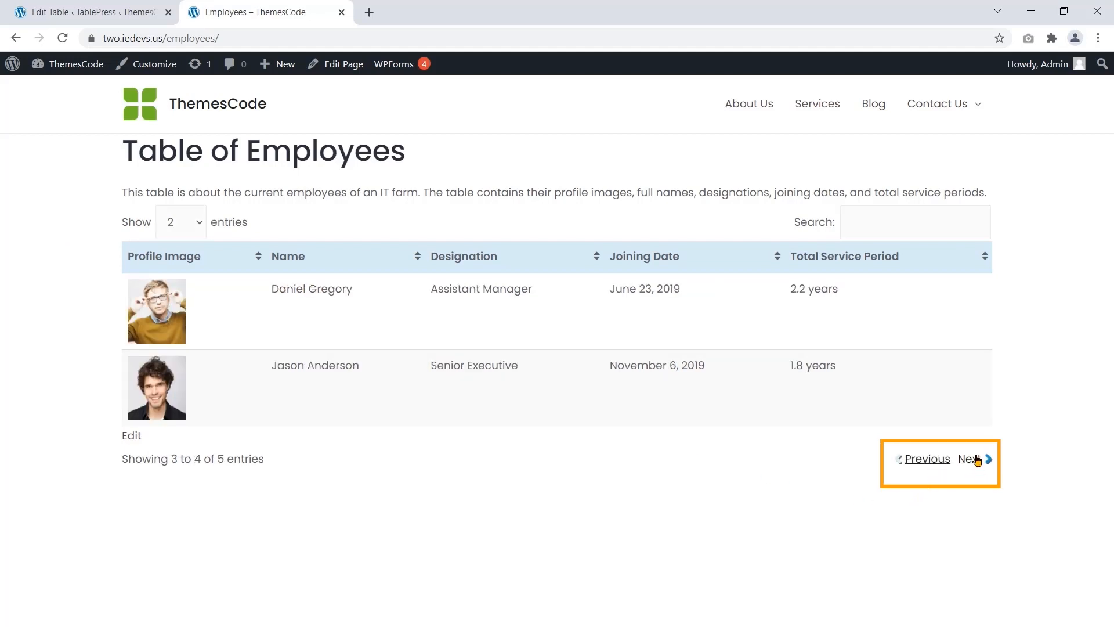
click(977, 460)
click(921, 383)
click(917, 461)
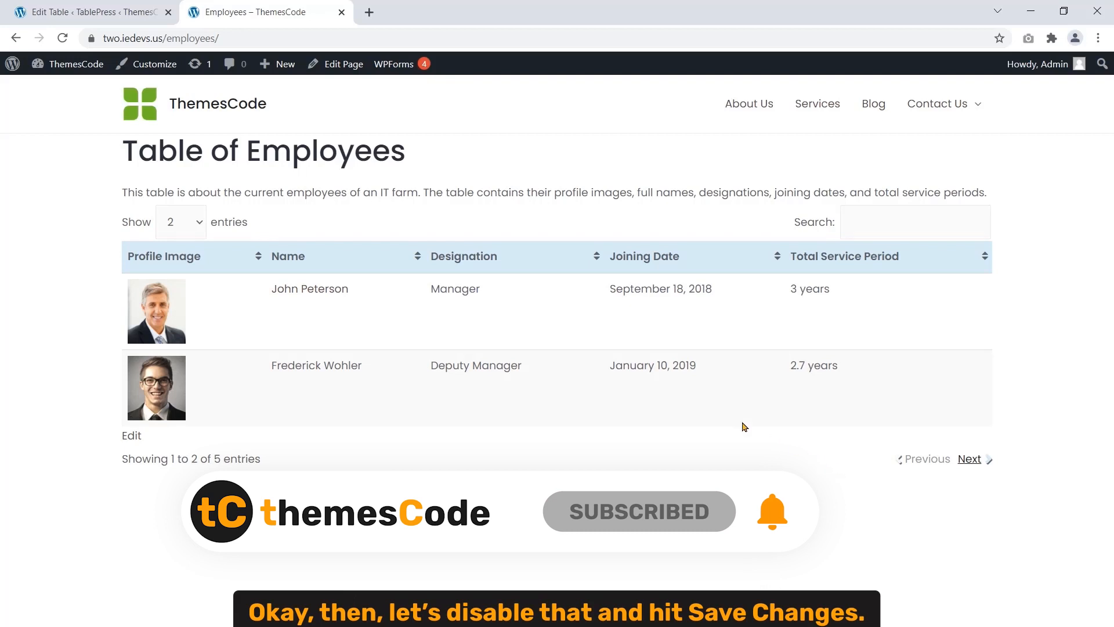
click(108, 8)
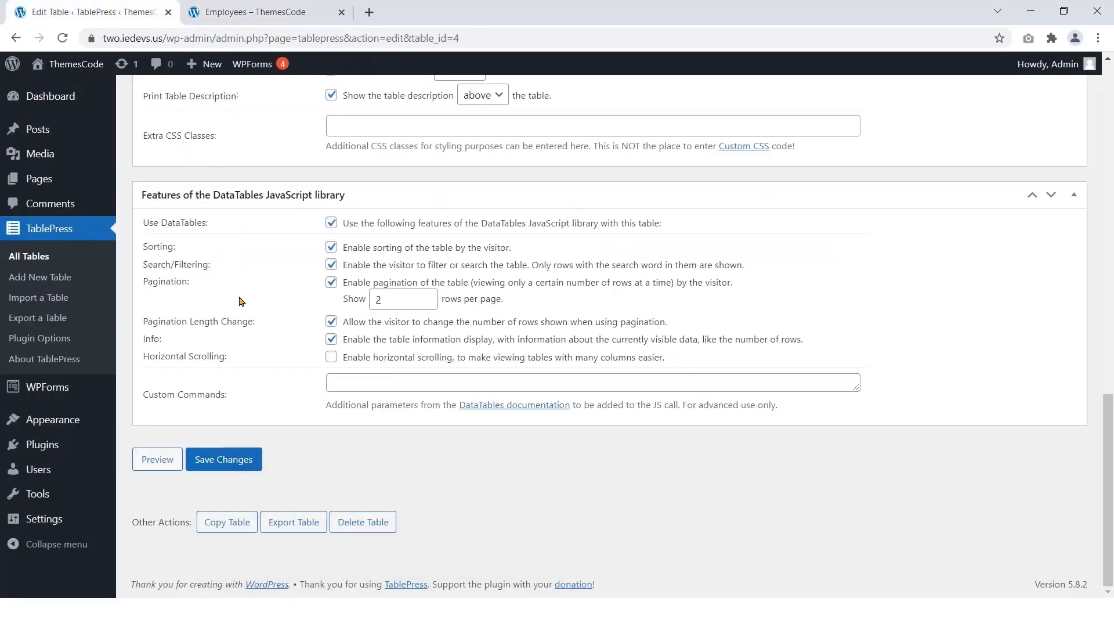
Step: Turn off pagination, save, and confirm the reloaded front-end table lists all five rows
click(330, 282)
click(231, 459)
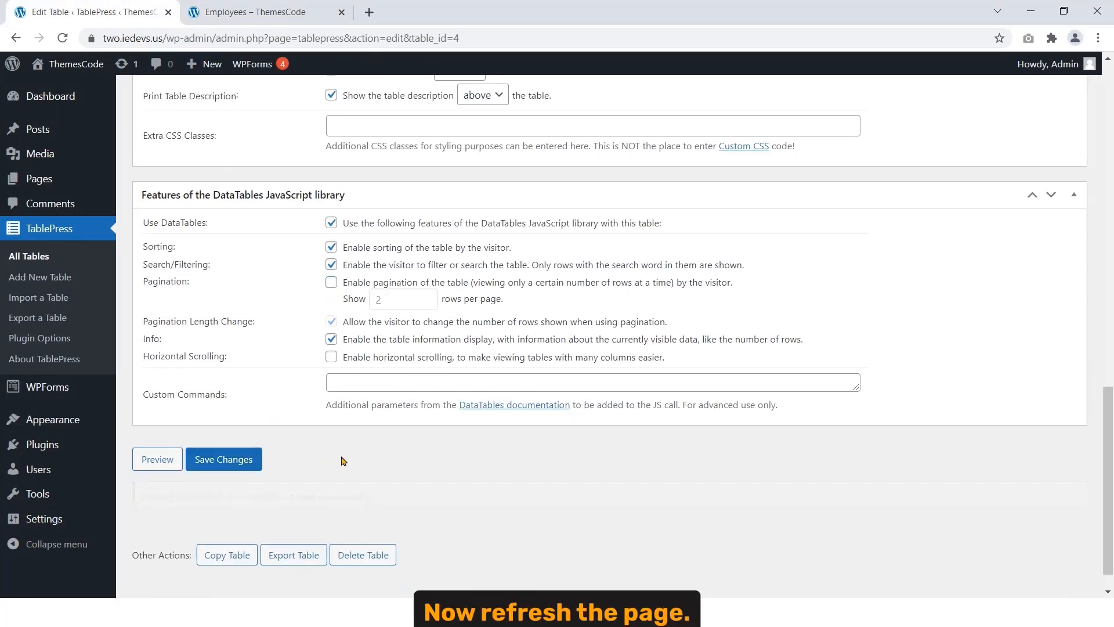
click(255, 12)
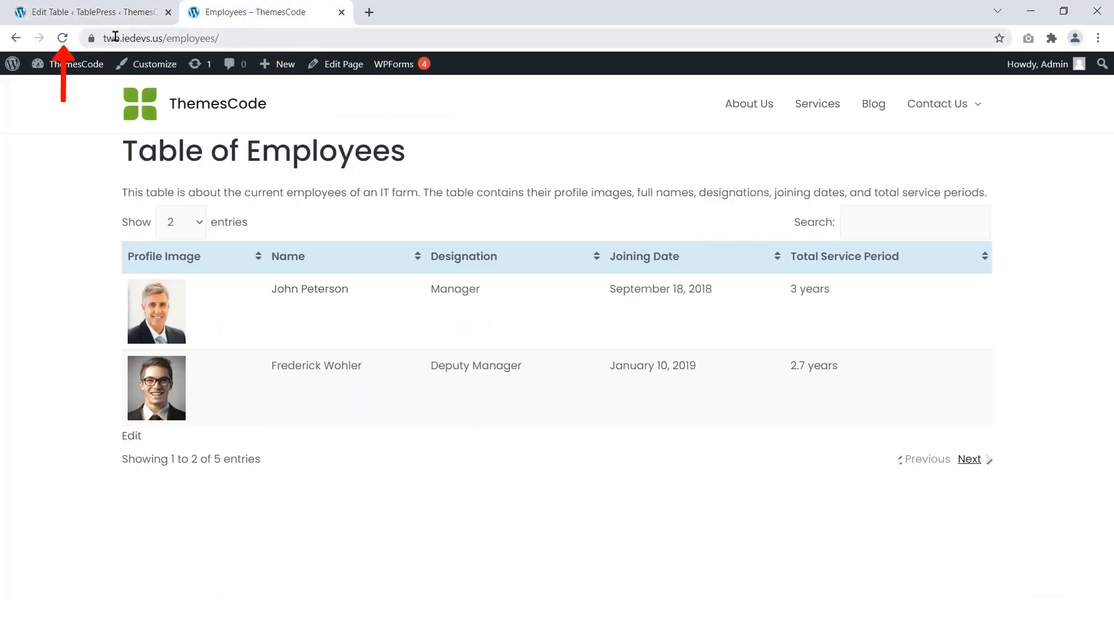
click(62, 37)
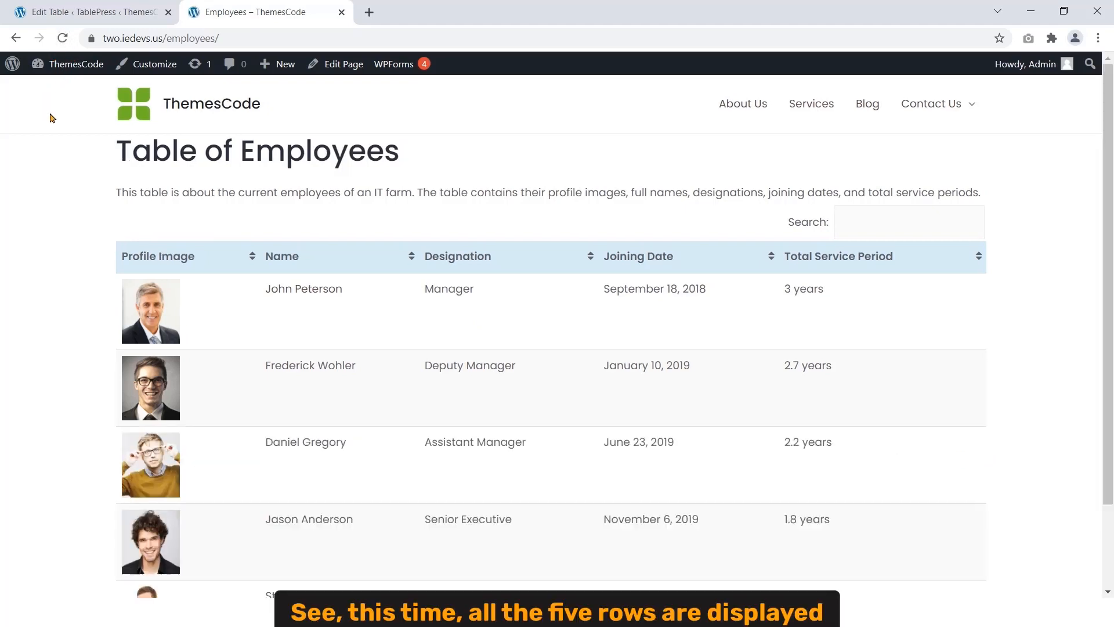
scroll(355, 269, down, 2)
scroll(357, 262, down, 1)
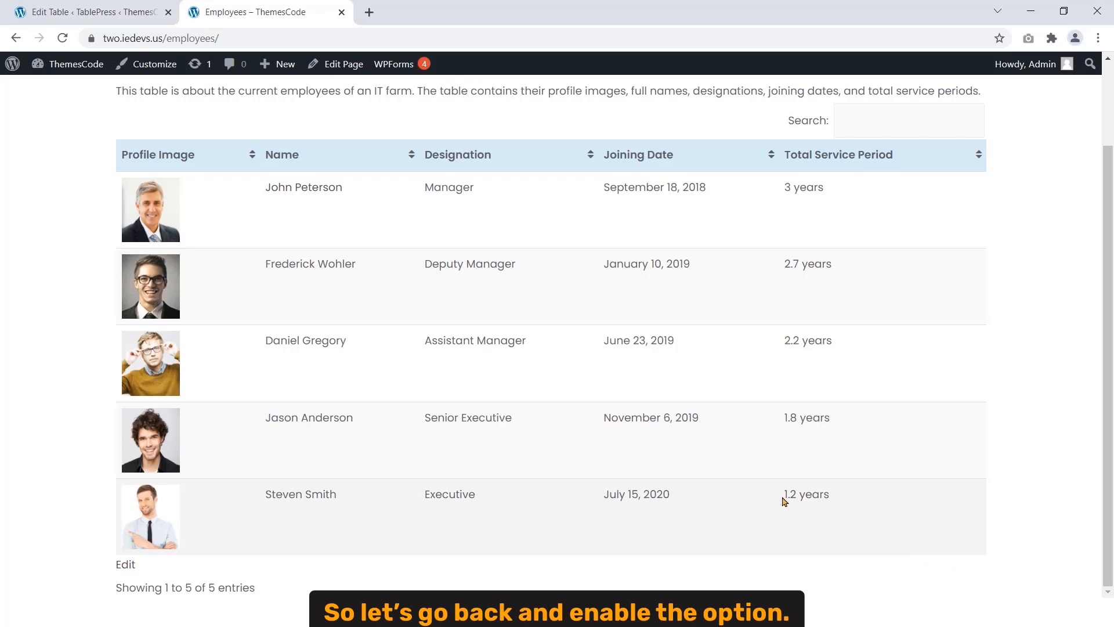
click(110, 17)
Step: Re-enable pagination, disable Pagination Length Change, save, and reload the front-end Employees page
click(331, 282)
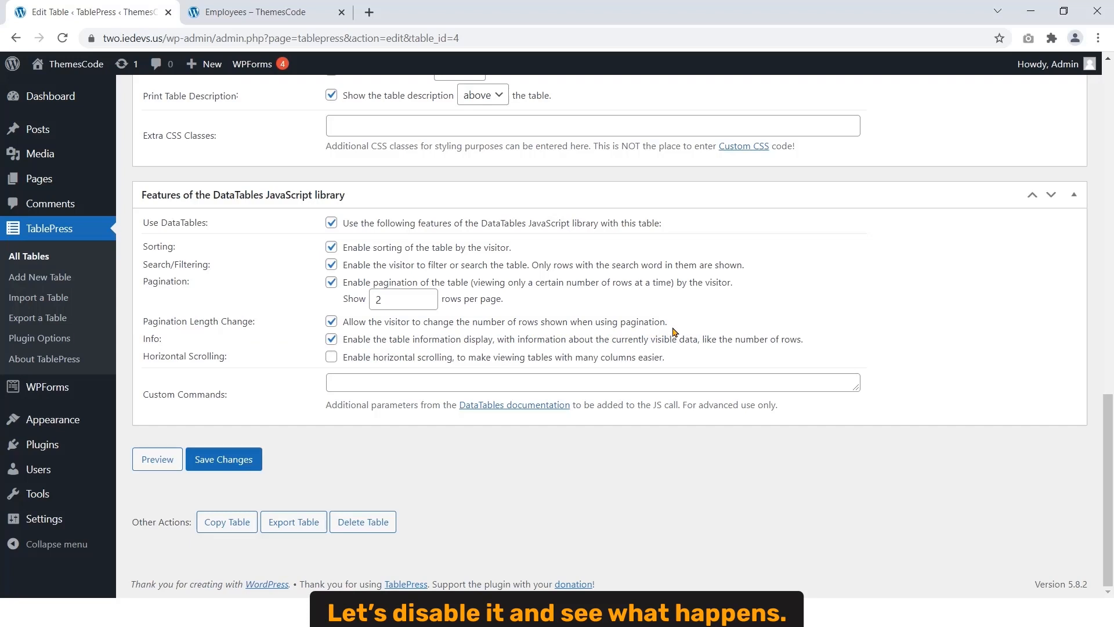
click(331, 322)
click(224, 459)
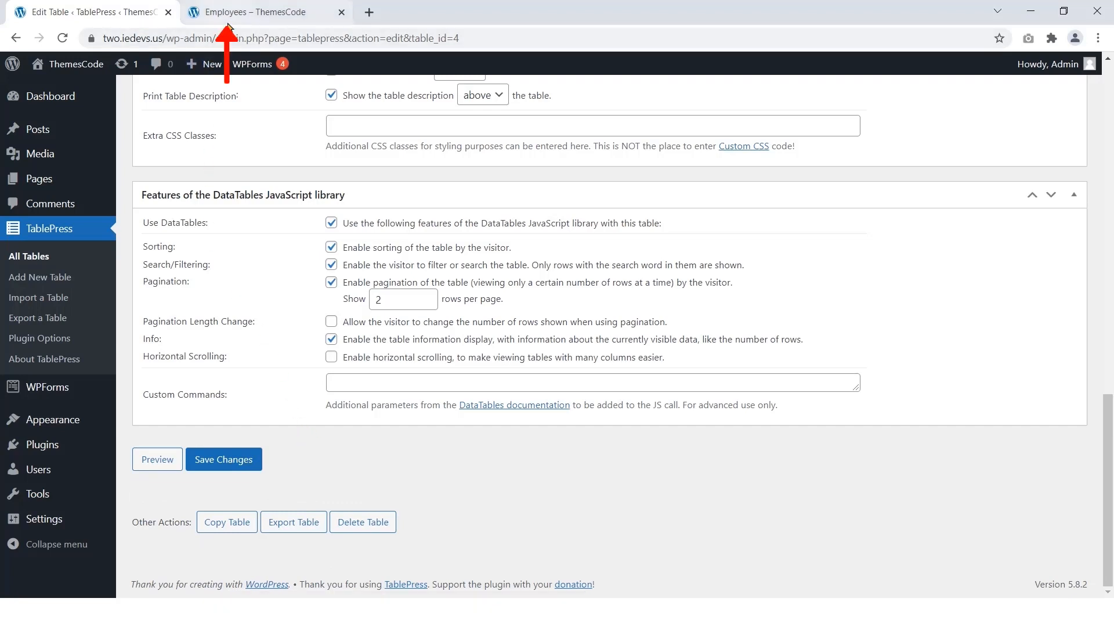
click(255, 12)
click(64, 38)
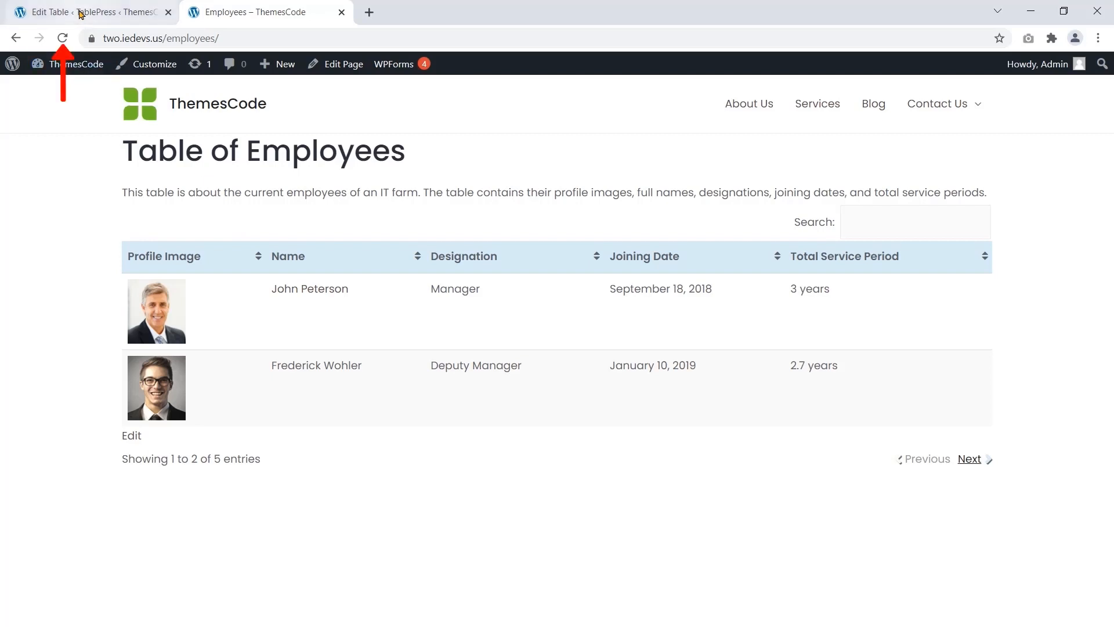
Step: Re-enable Pagination Length Change so visitors can choose the row count, and save
click(82, 12)
click(330, 324)
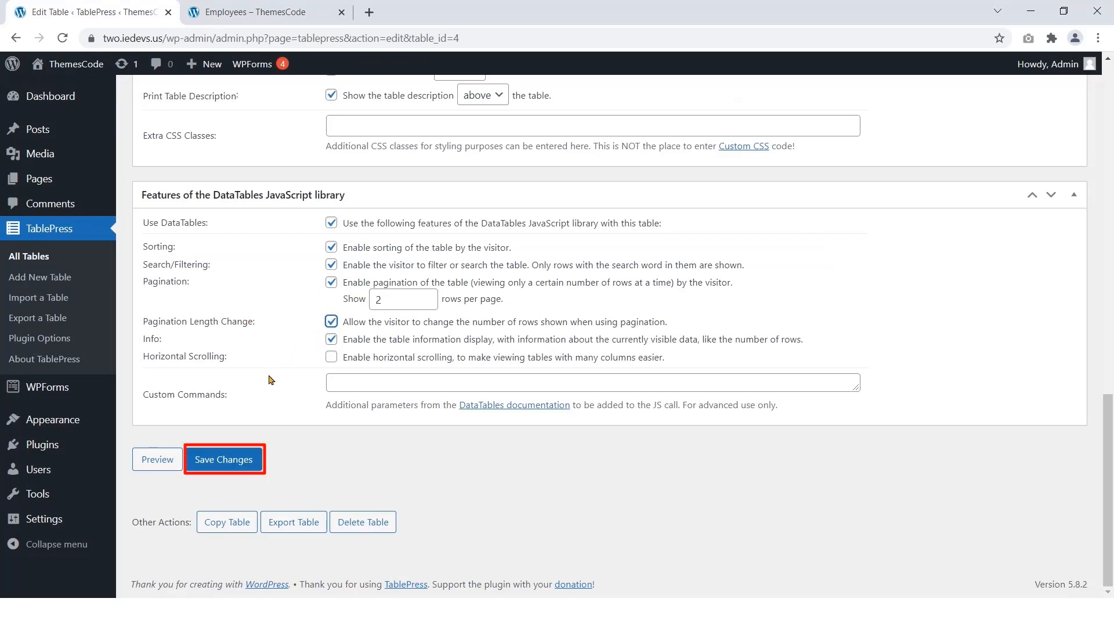
click(231, 460)
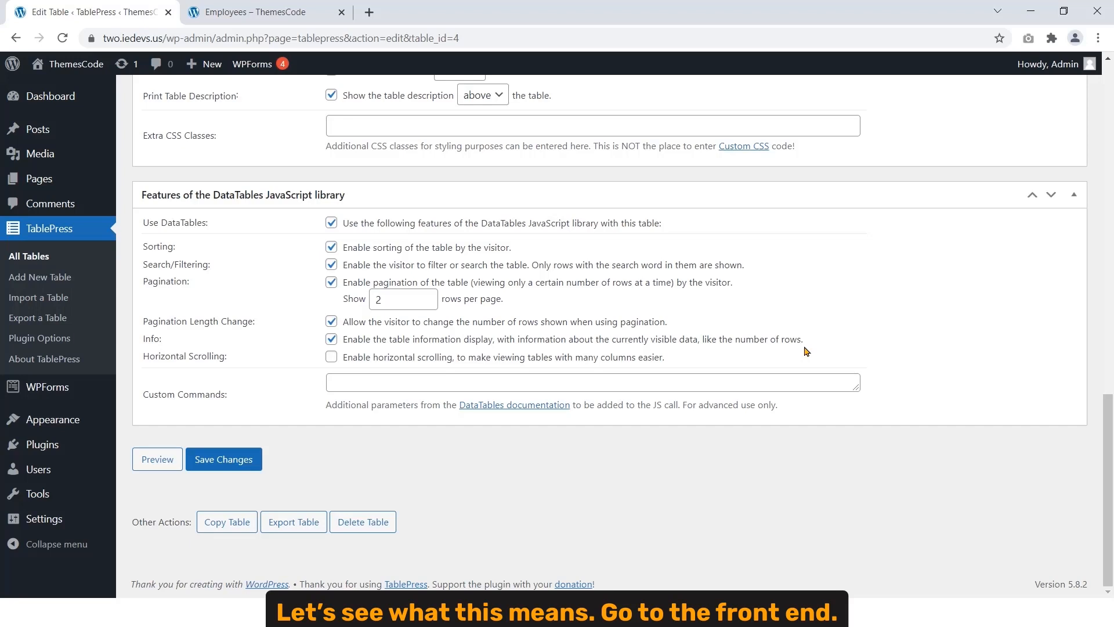
click(303, 13)
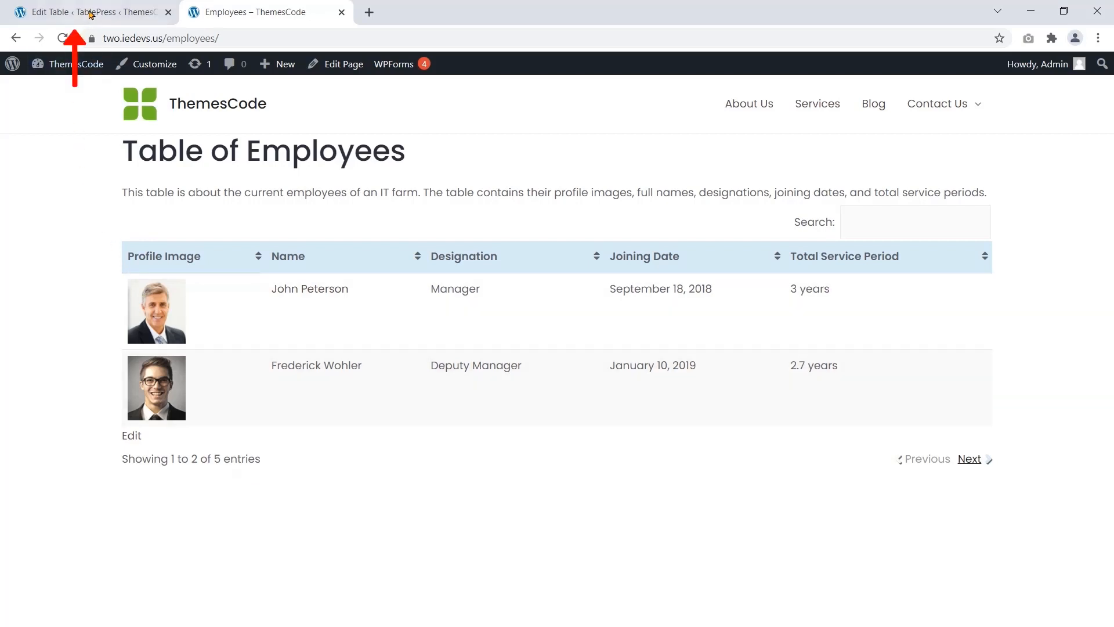
Step: Disable the table Info display, save, and check the reloaded front-end Employees table
click(92, 12)
click(331, 339)
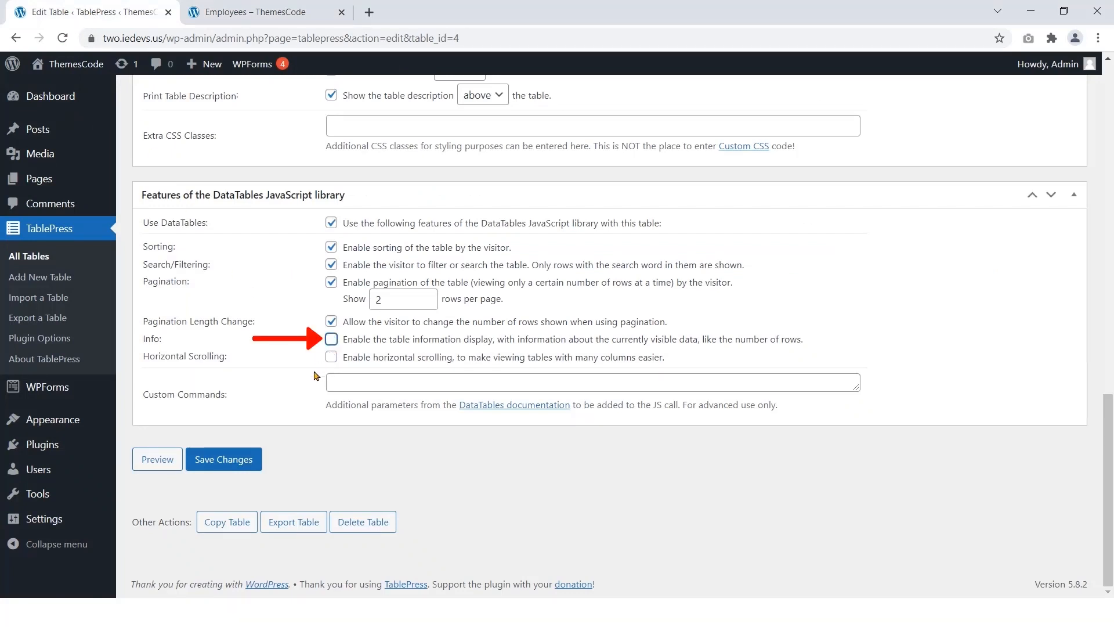
click(246, 456)
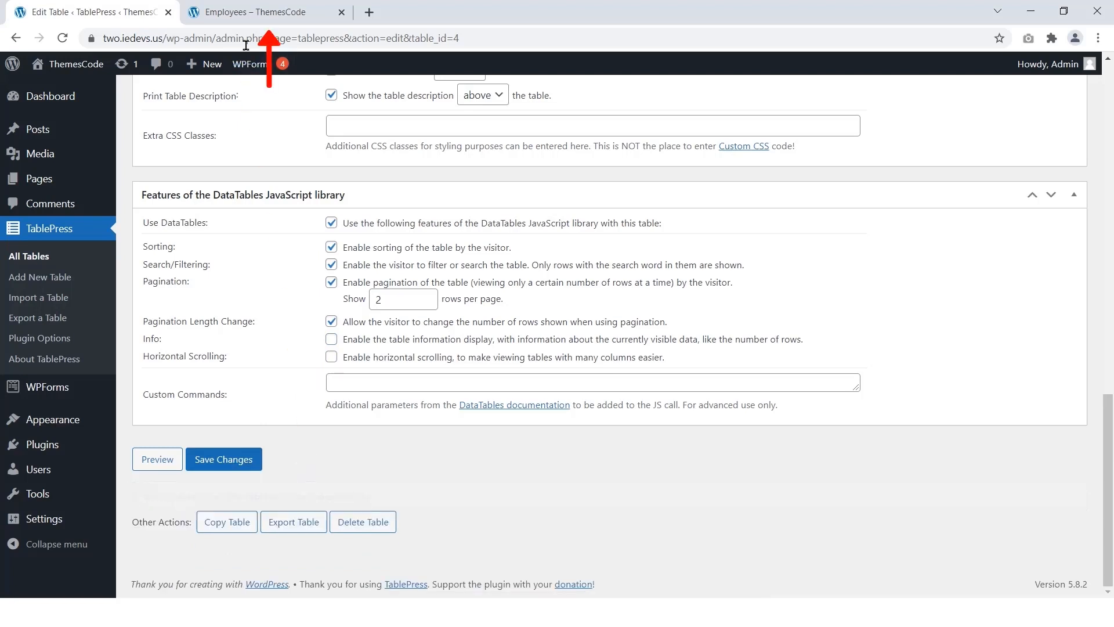
click(260, 12)
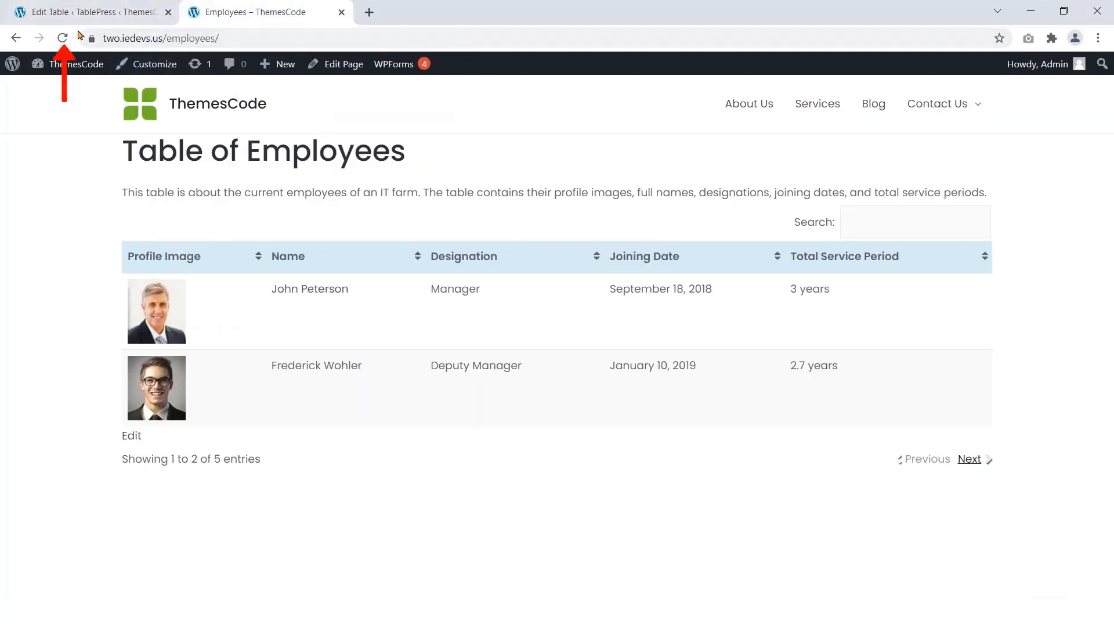
click(63, 38)
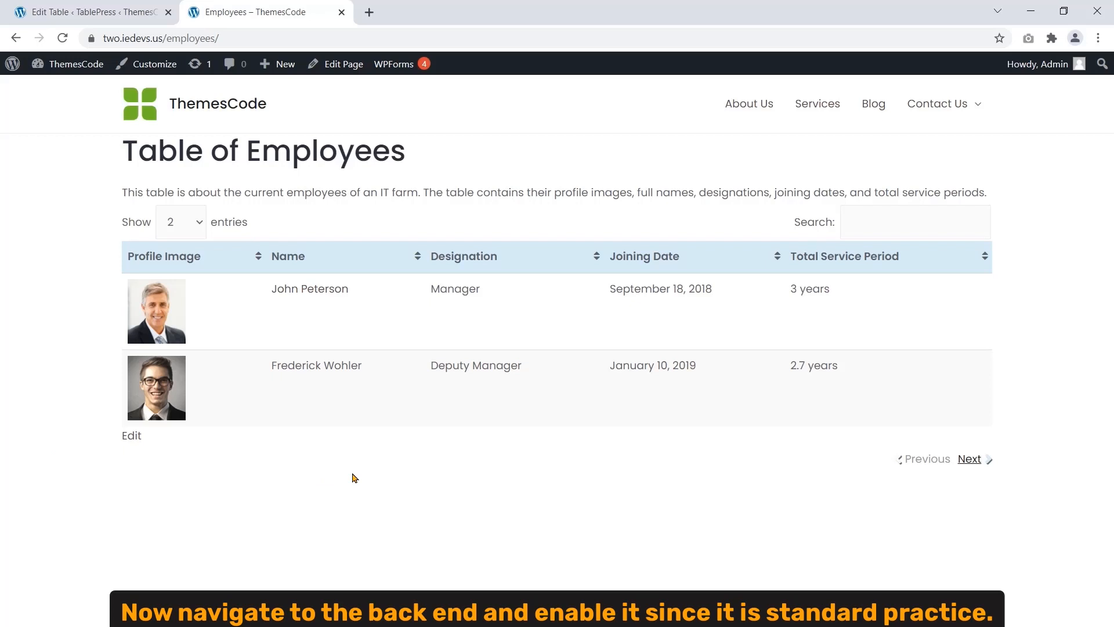
click(72, 14)
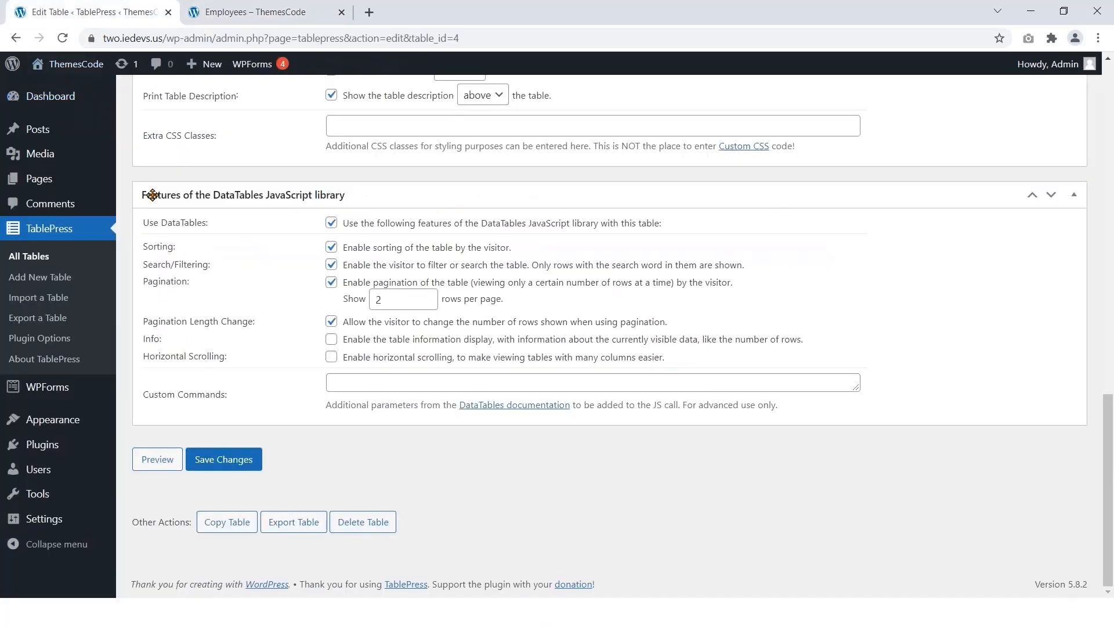
Step: Re-enable the Info display, save the table, and go to the TablePress Import page
click(332, 342)
click(251, 456)
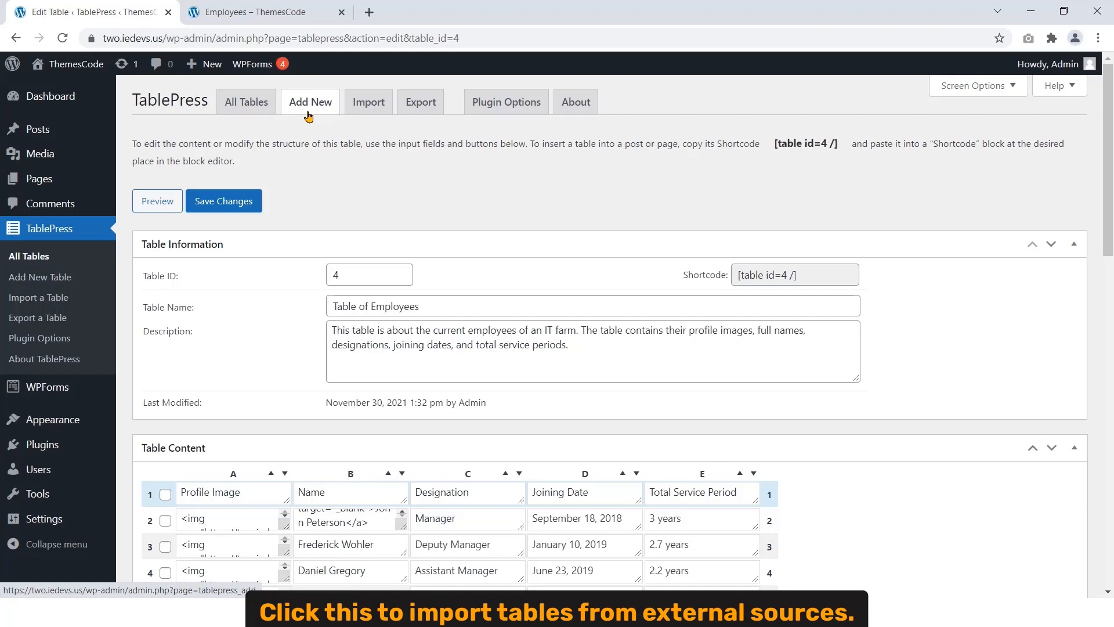
click(375, 110)
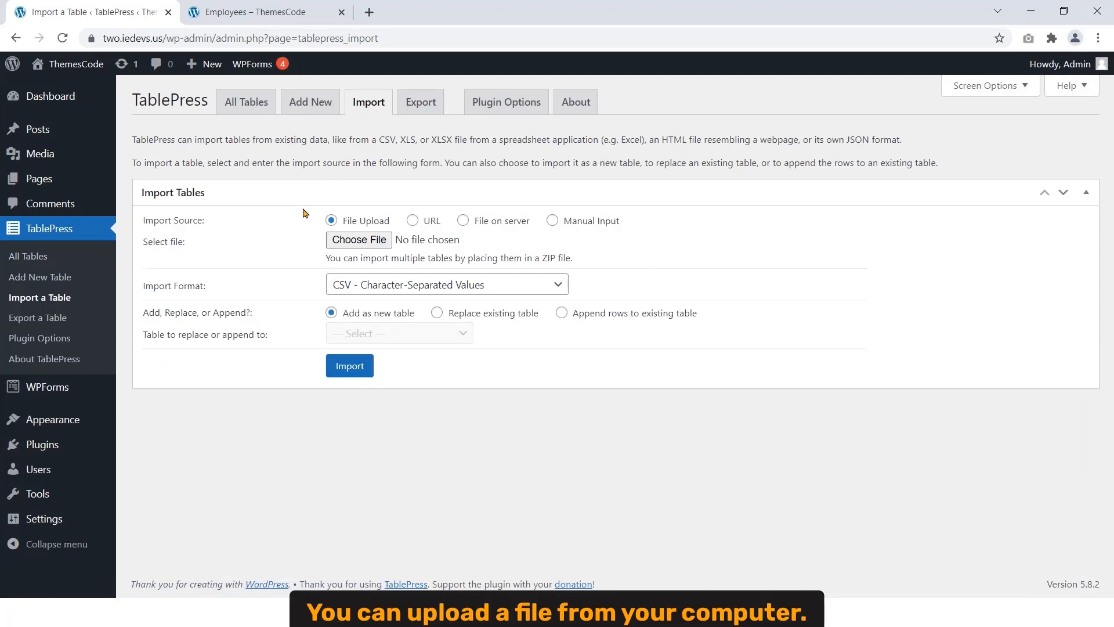
Step: Try the file upload, URL and server file import sources without importing anything
click(355, 240)
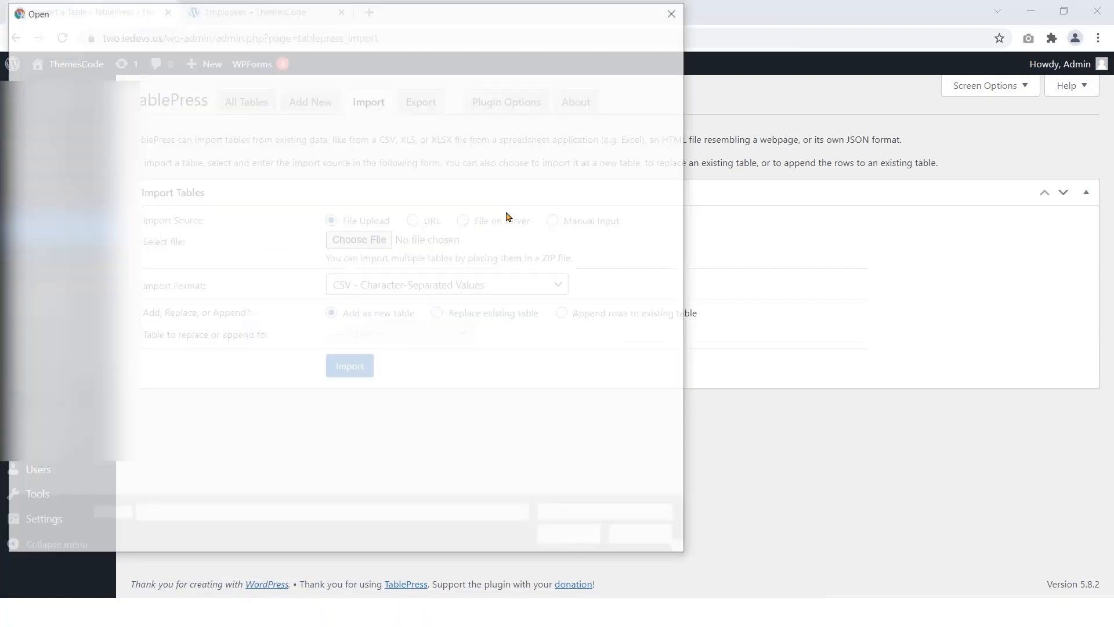
click(673, 12)
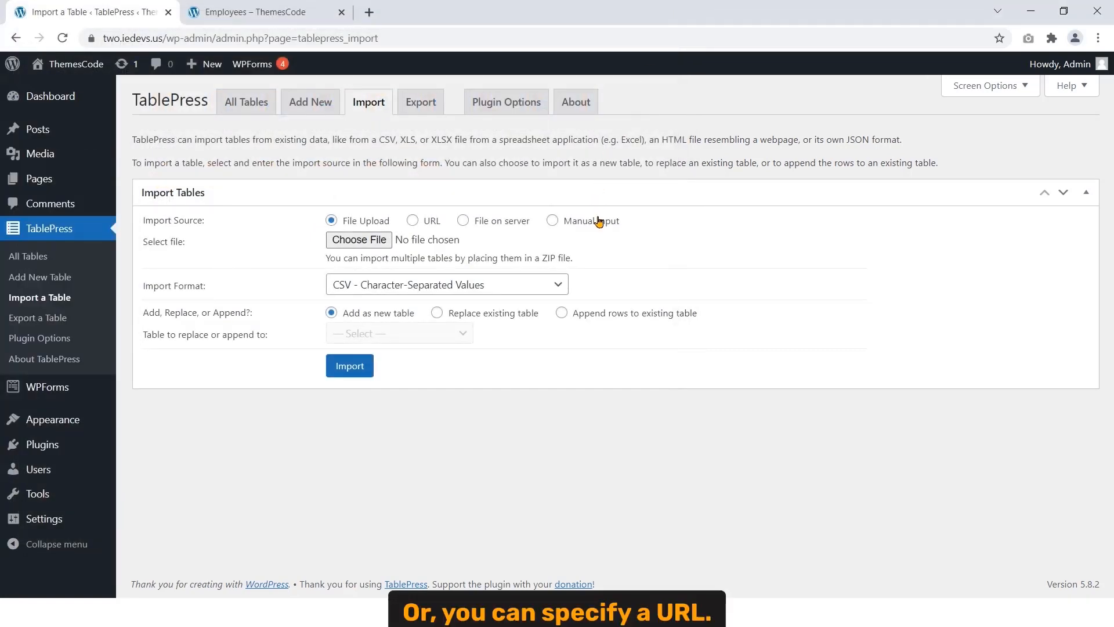
click(415, 219)
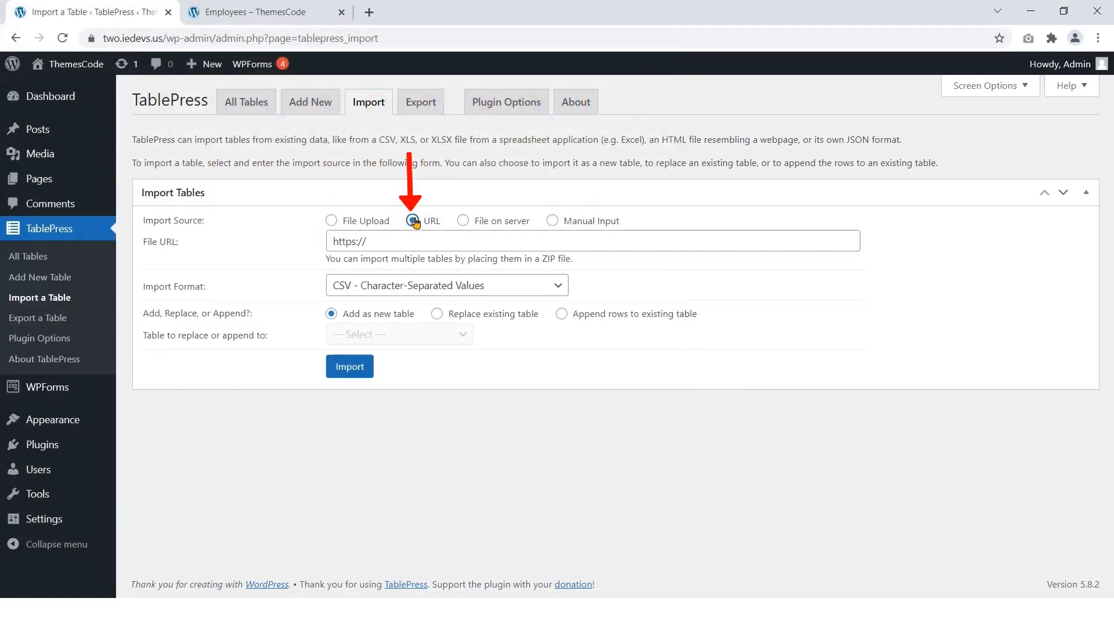
click(434, 242)
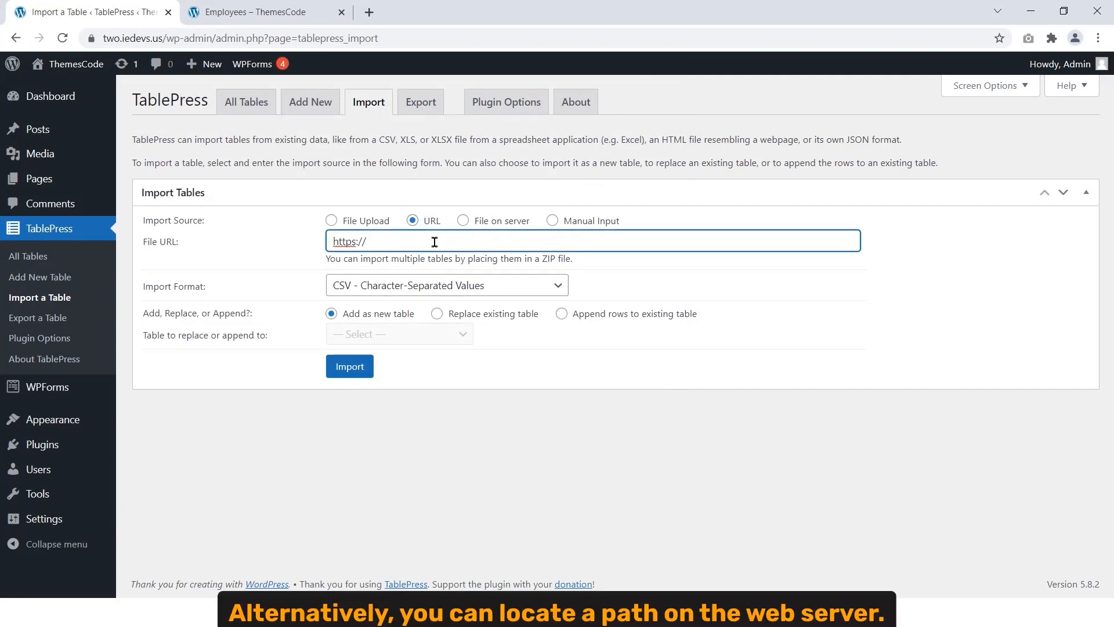
click(463, 220)
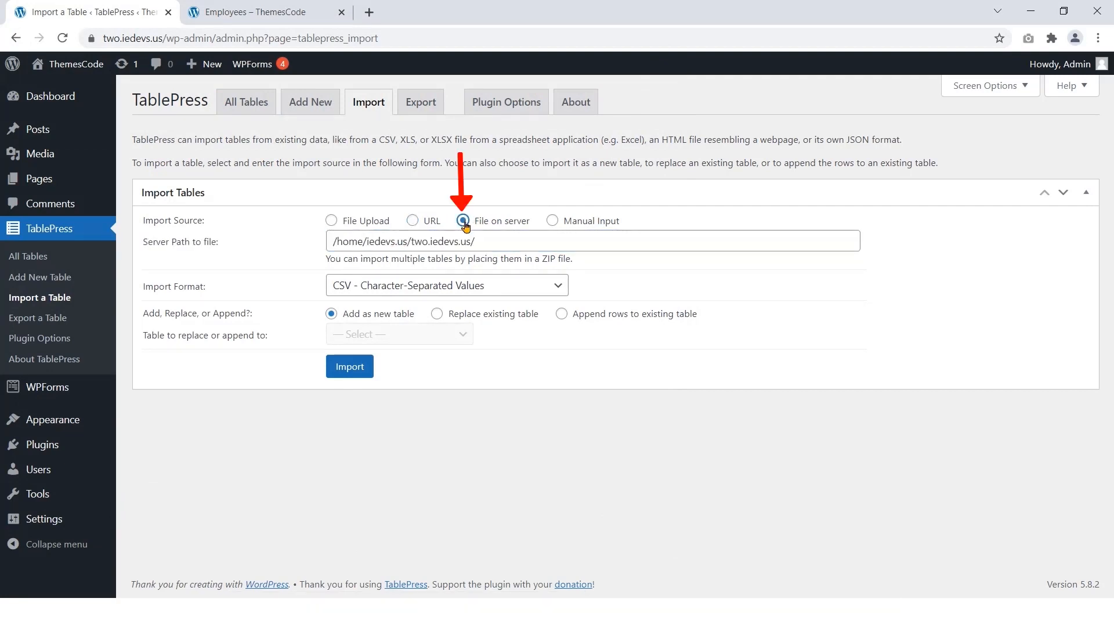
click(494, 237)
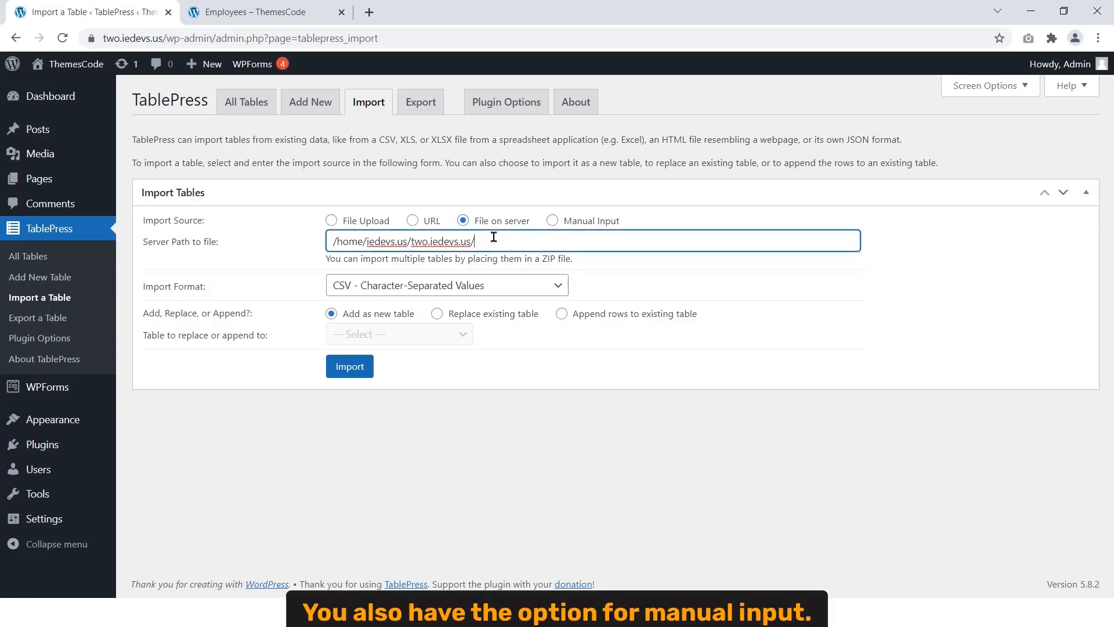
Step: Select Manual Input as the import source, keeping CSV as the import format
click(551, 220)
click(493, 288)
scroll(464, 436, down, 1)
click(465, 434)
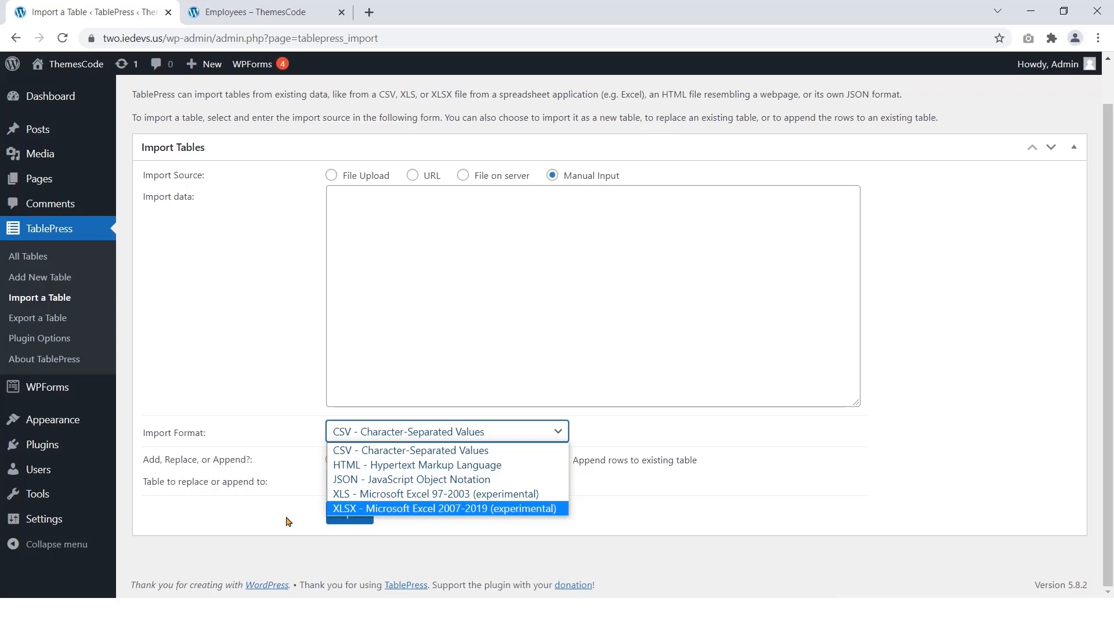
click(265, 522)
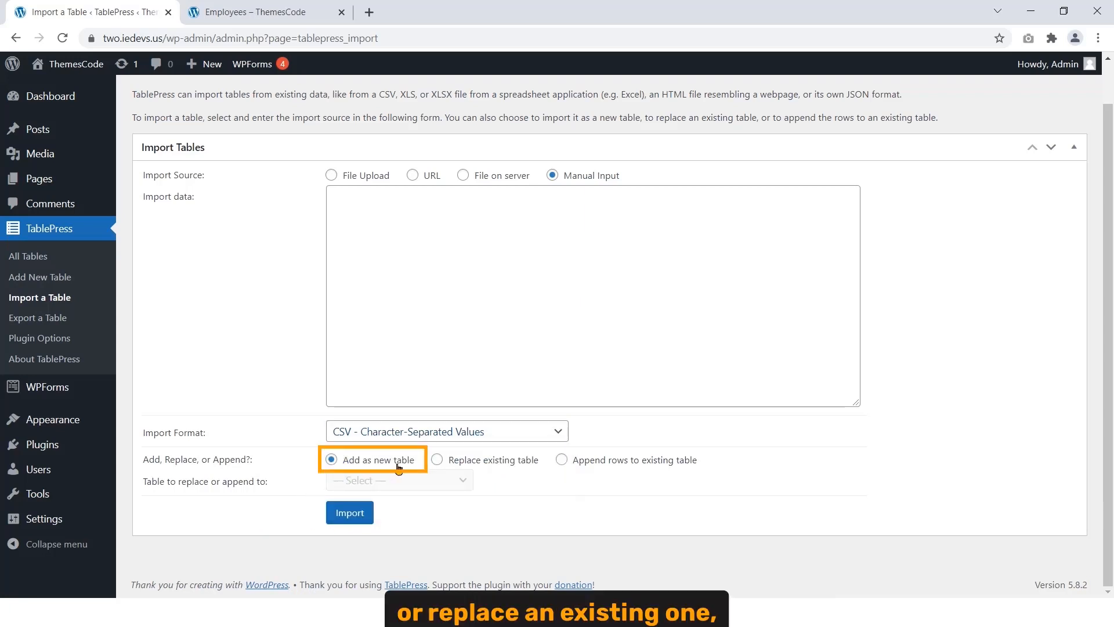
Step: Set the import mode to Replace existing table, leaving the table to replace unchosen
click(437, 460)
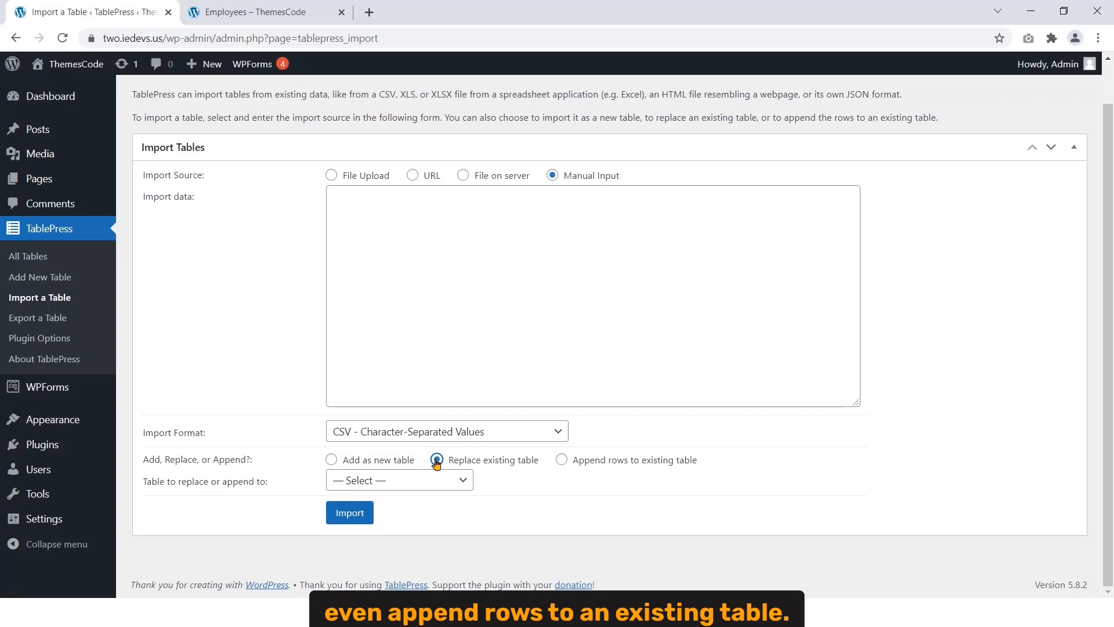
click(560, 460)
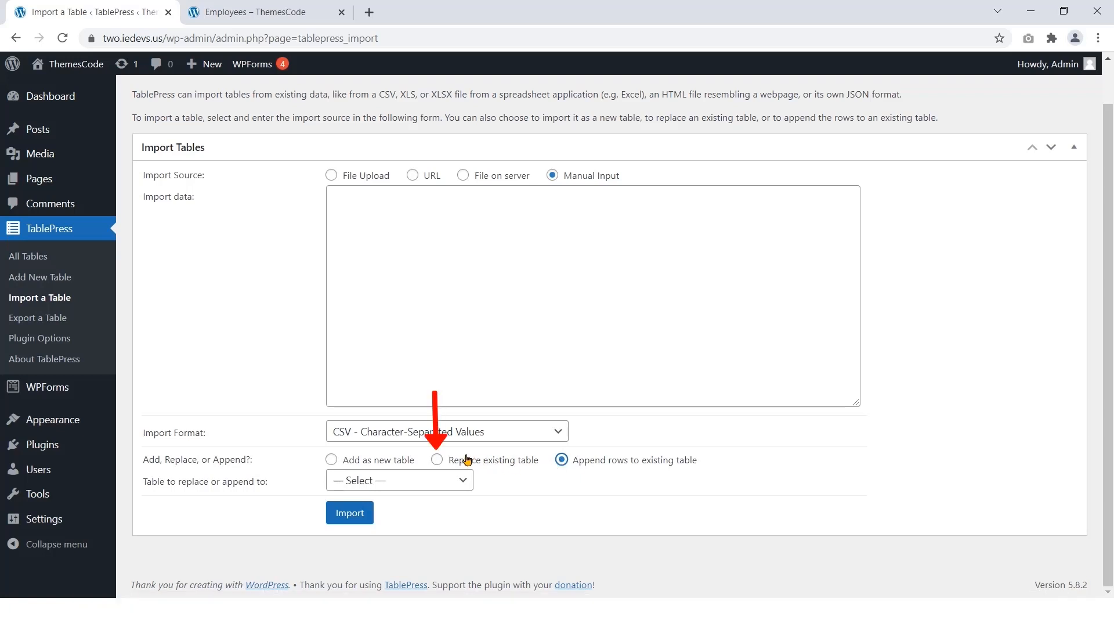
click(438, 460)
click(432, 483)
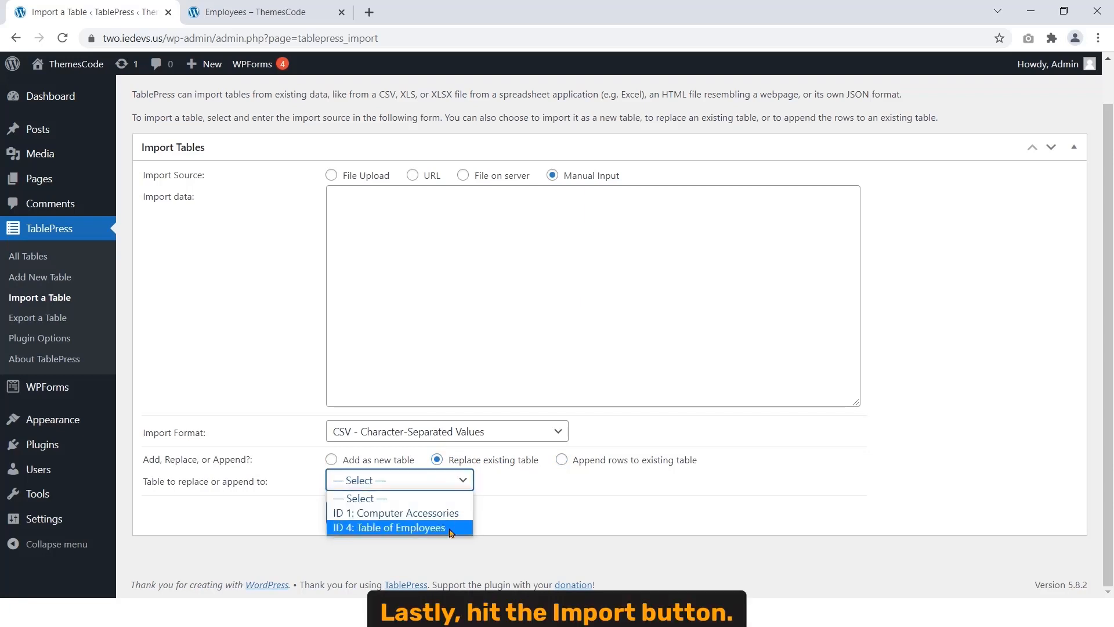
click(528, 503)
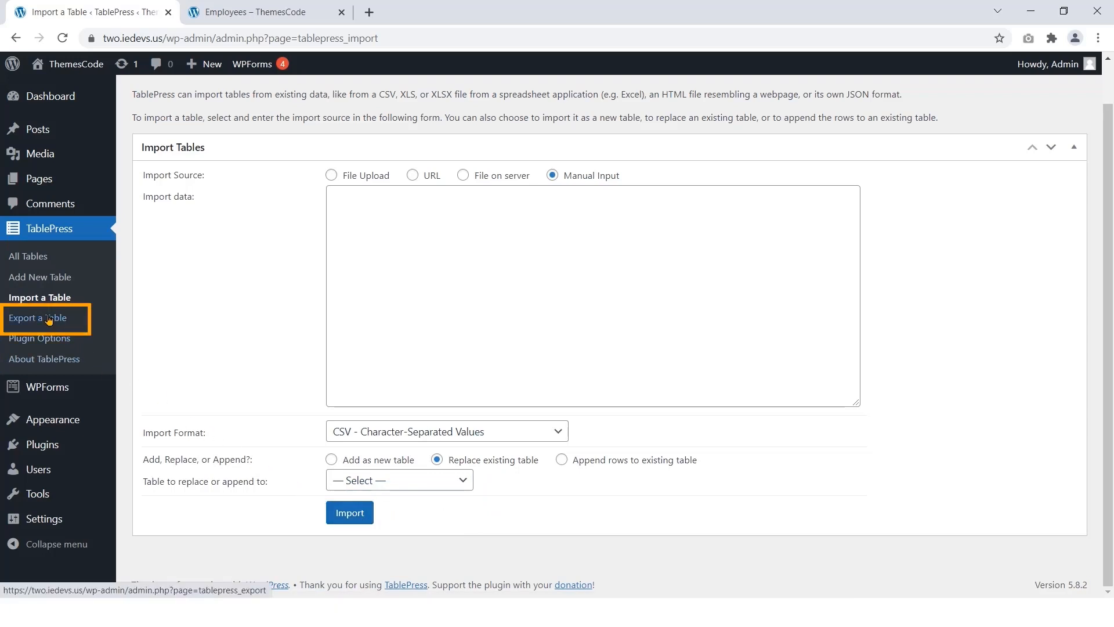
scroll(49, 320, up, 1)
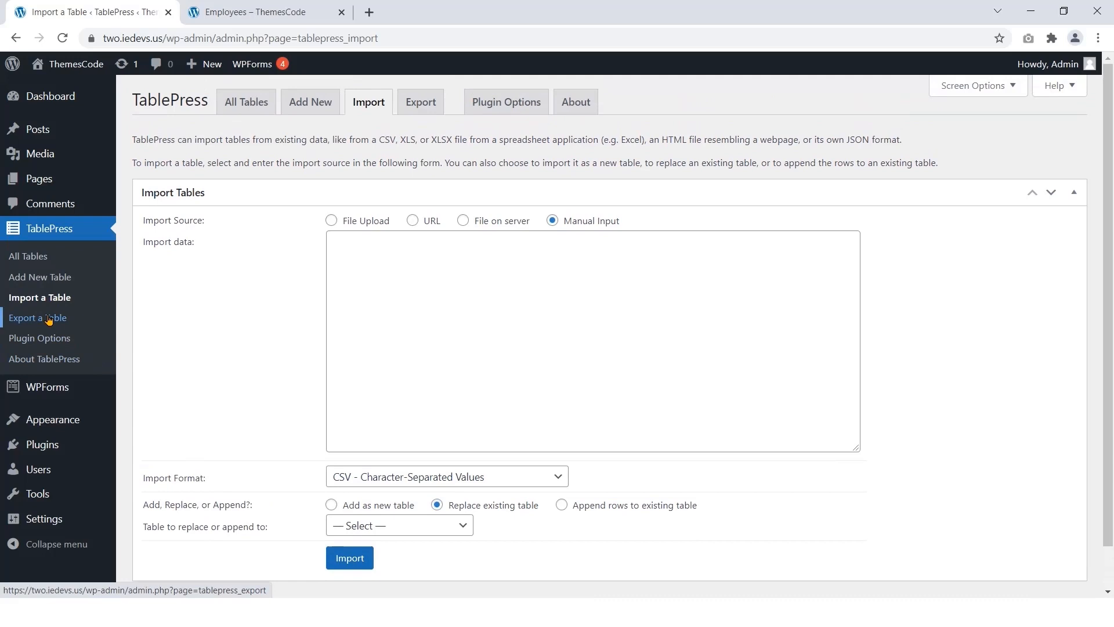
click(422, 109)
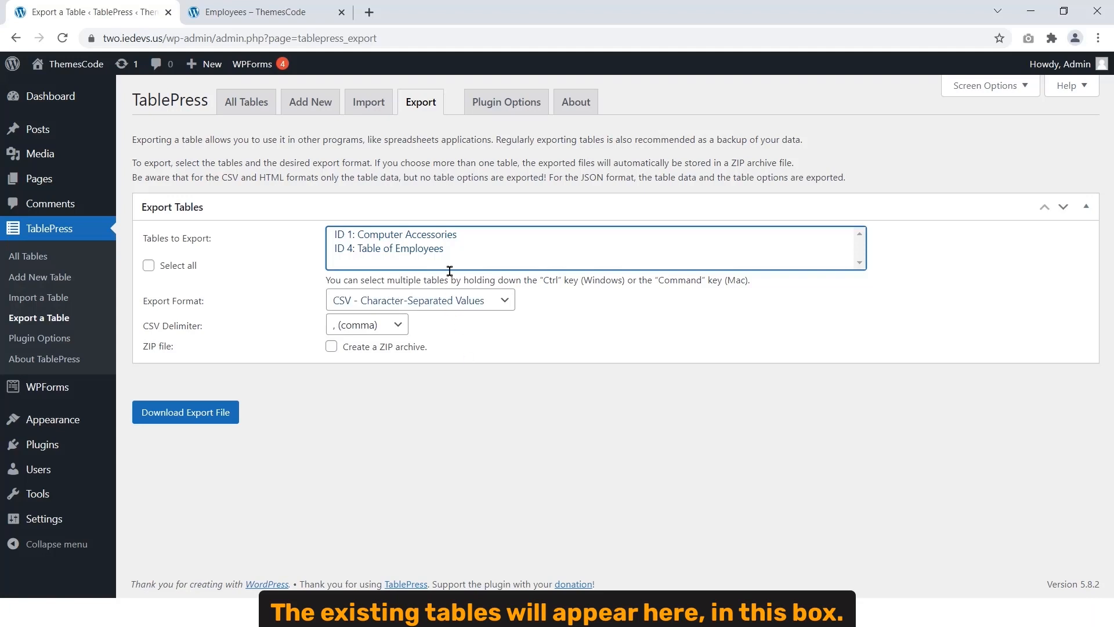
Step: Select Table of Employees, then Computer Accessories, then tick Select all for export
click(498, 248)
click(511, 235)
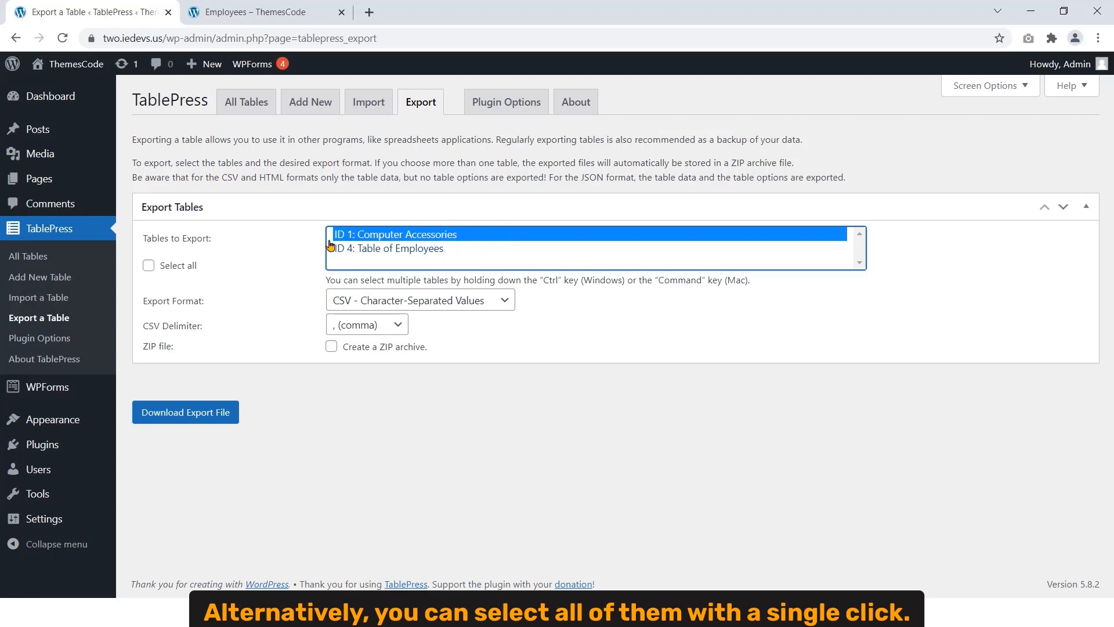
click(148, 266)
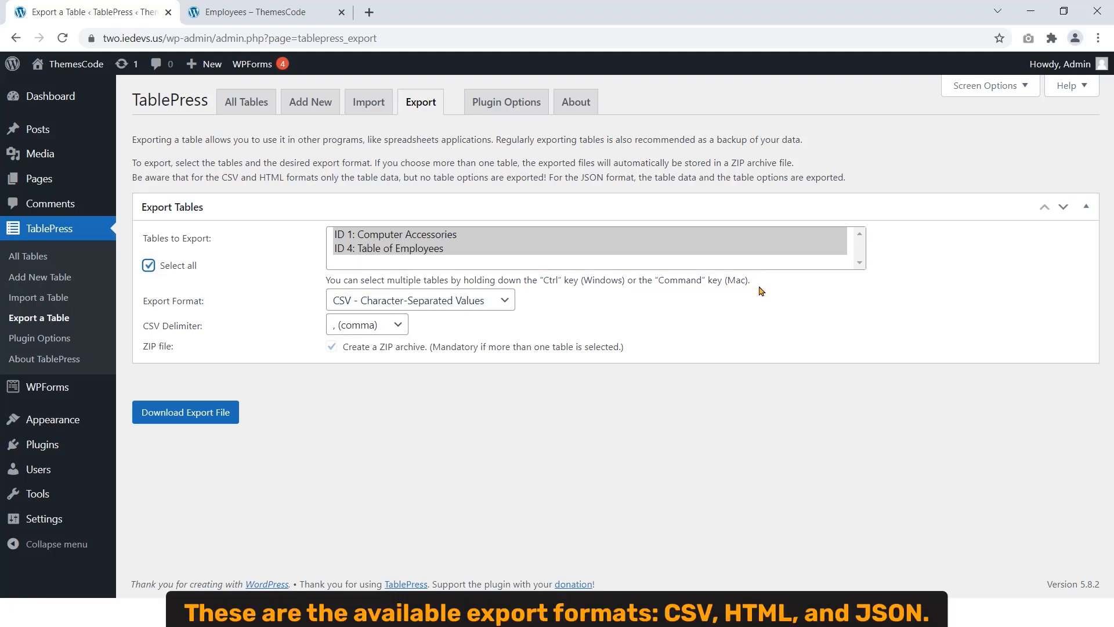
Step: Keep CSV as the export format, untick Select all, and download the export file
click(374, 309)
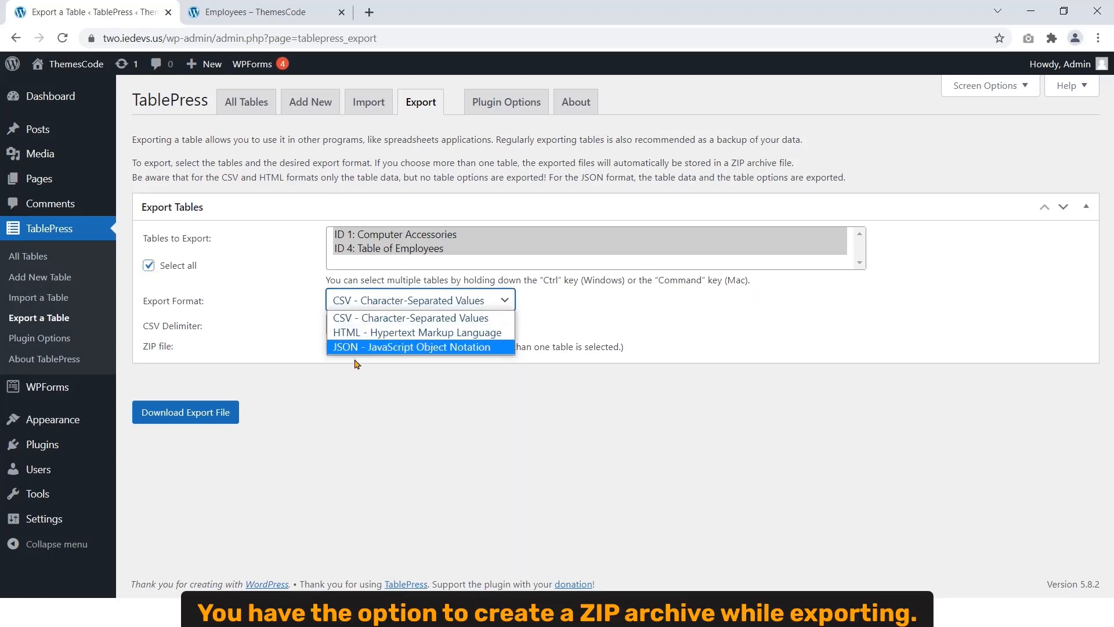
click(303, 414)
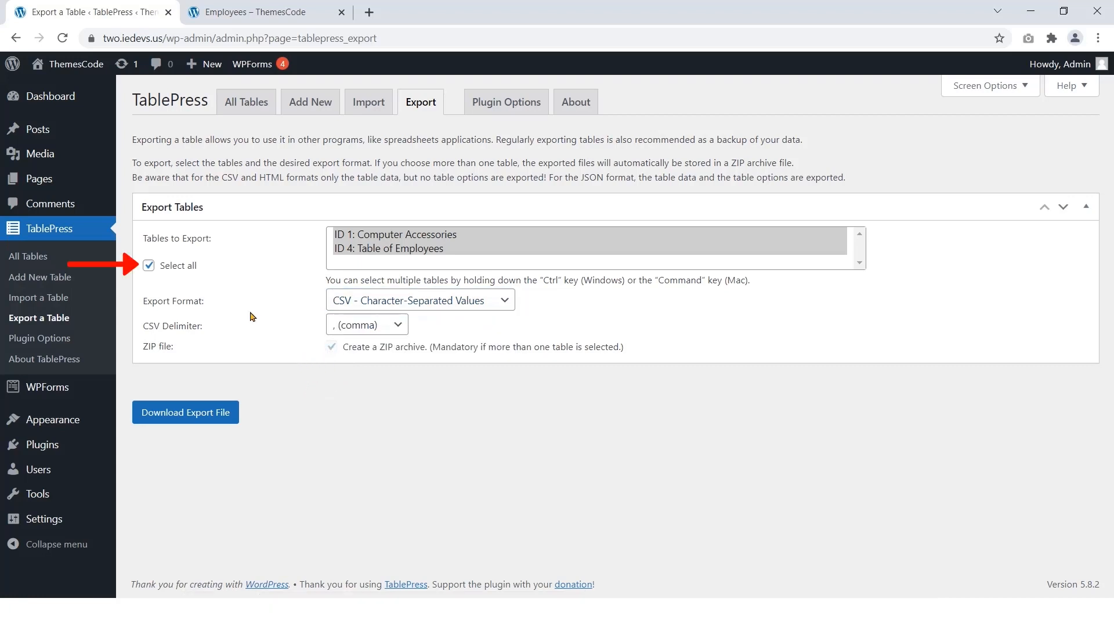
click(148, 266)
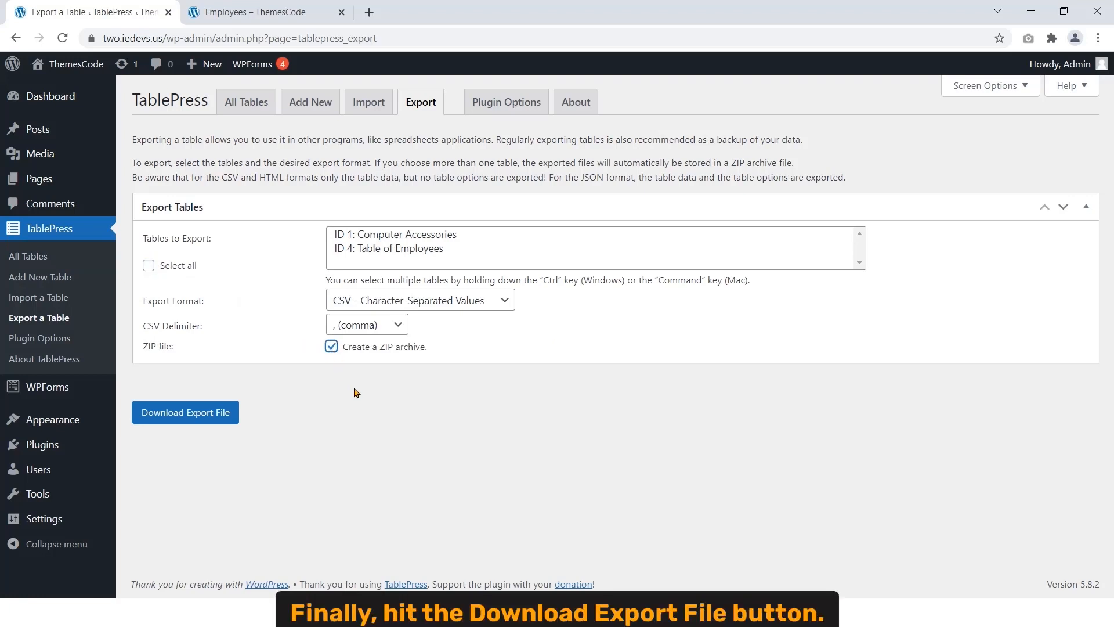
click(215, 417)
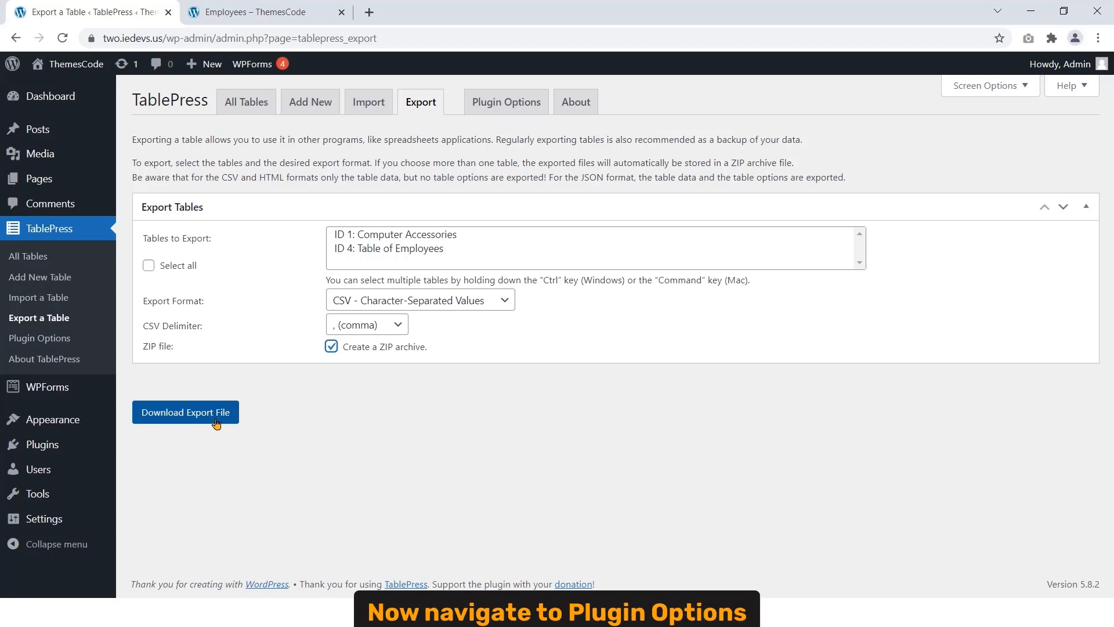
click(506, 105)
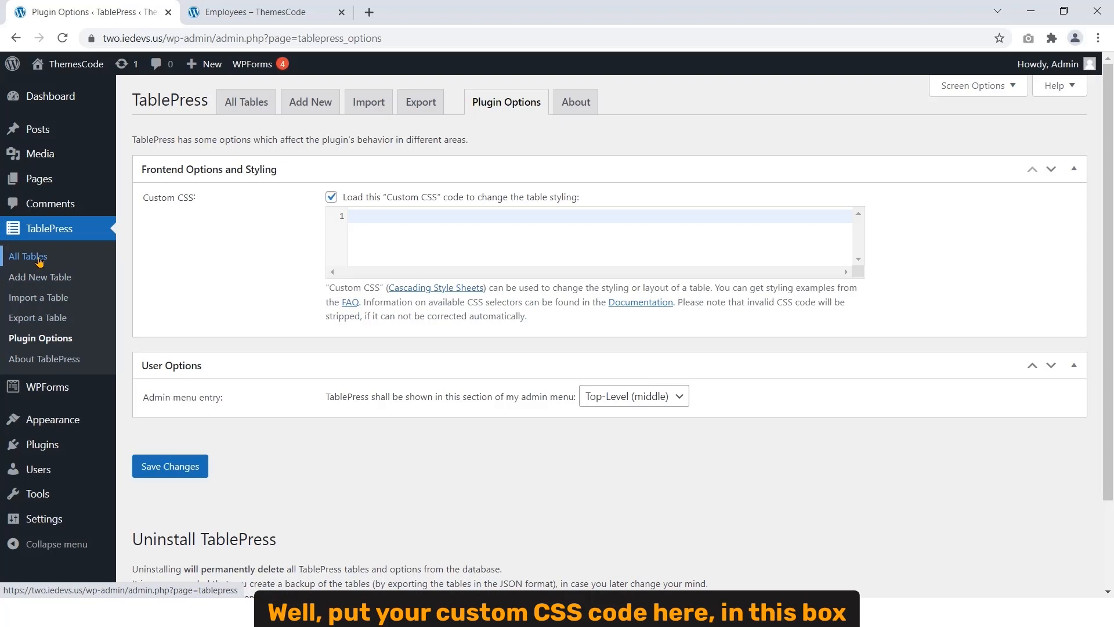
Step: Set the TablePress admin menu entry to Top-Level (top) and save the options
click(409, 236)
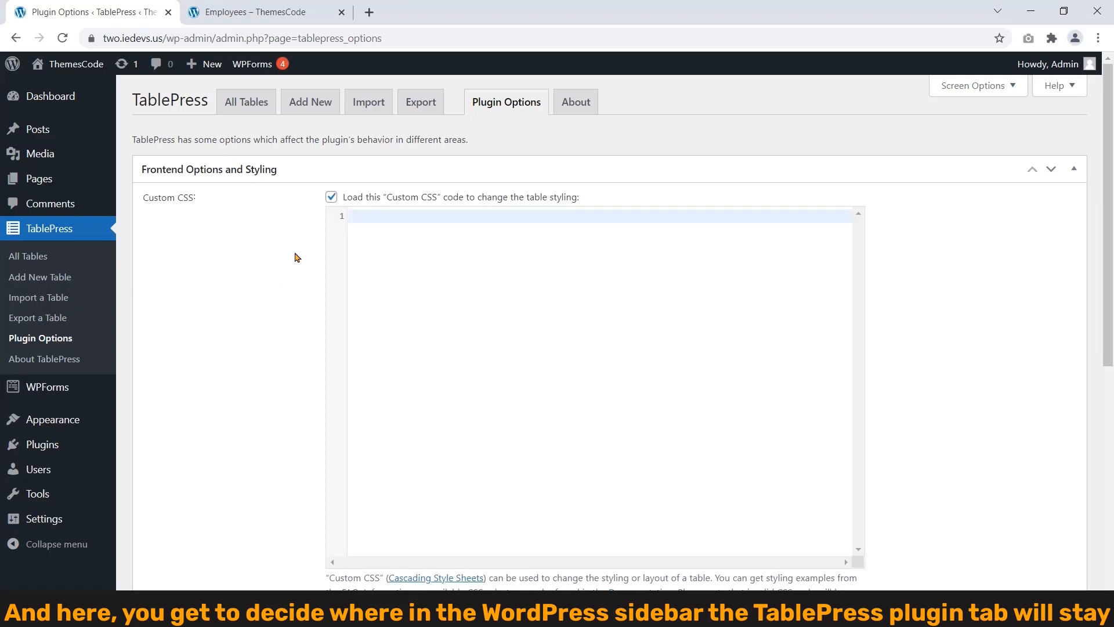
scroll(260, 269, down, 3)
scroll(260, 269, down, 1)
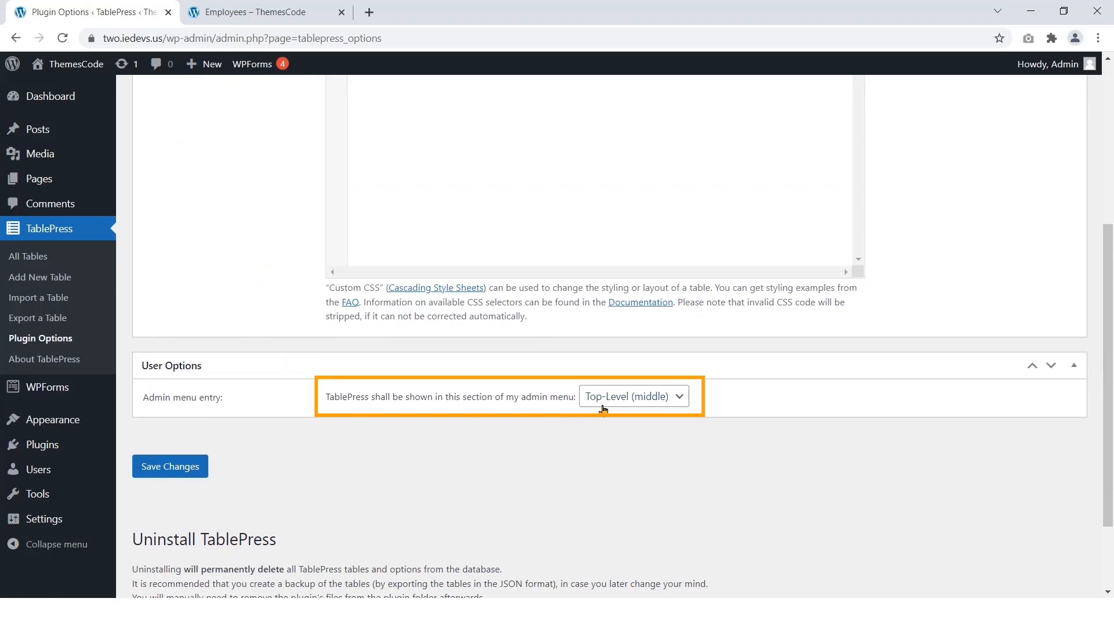
click(648, 403)
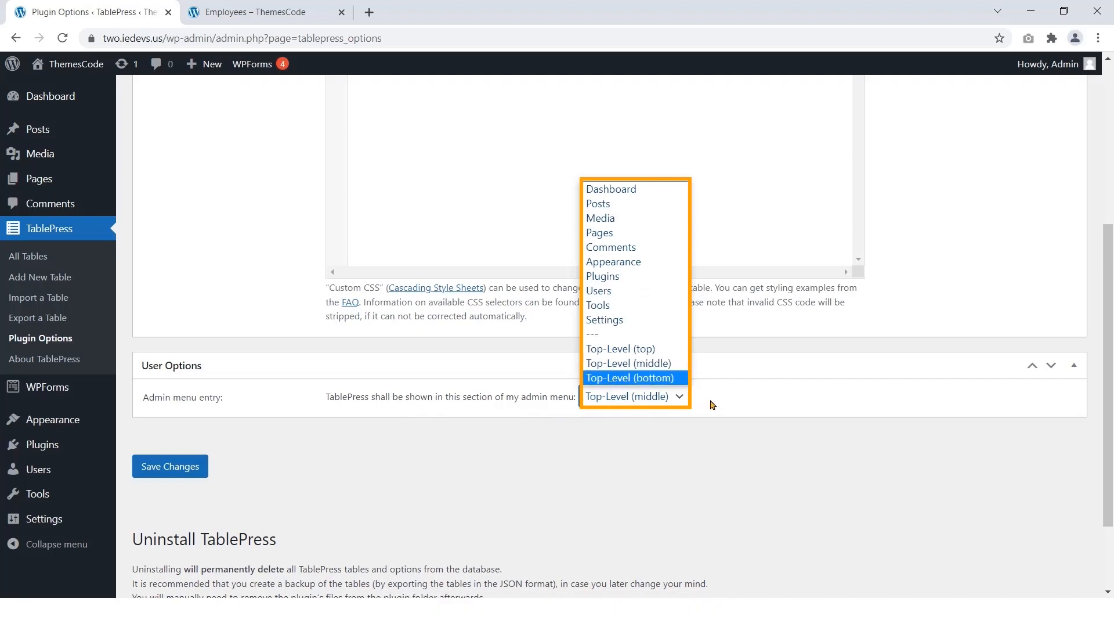
click(647, 351)
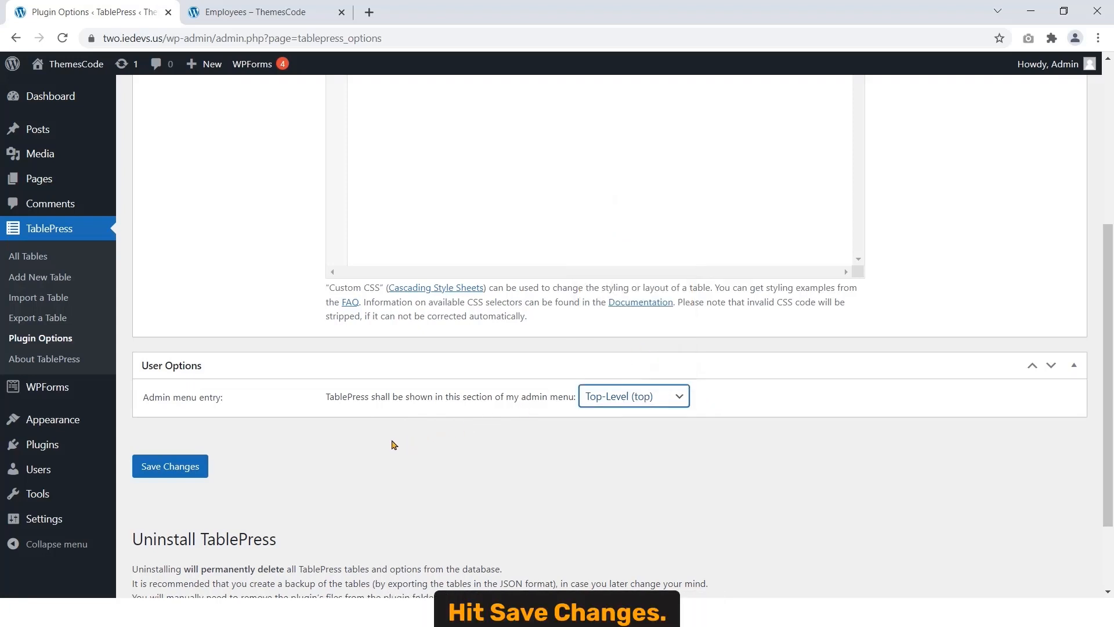
click(157, 472)
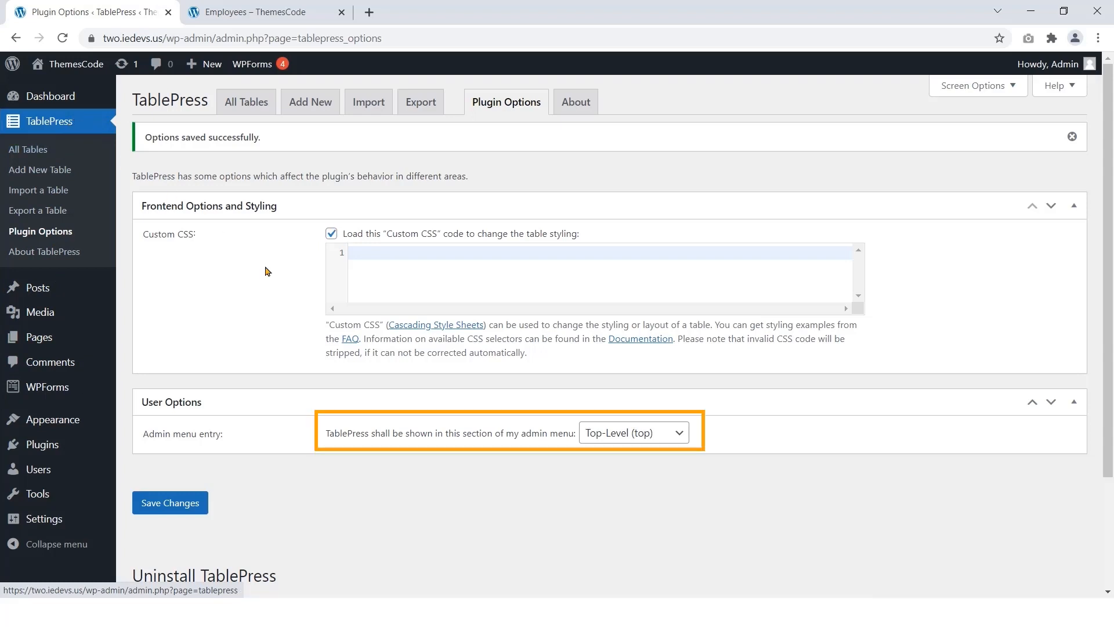
Step: Change the admin menu entry to Settings and save again
click(621, 434)
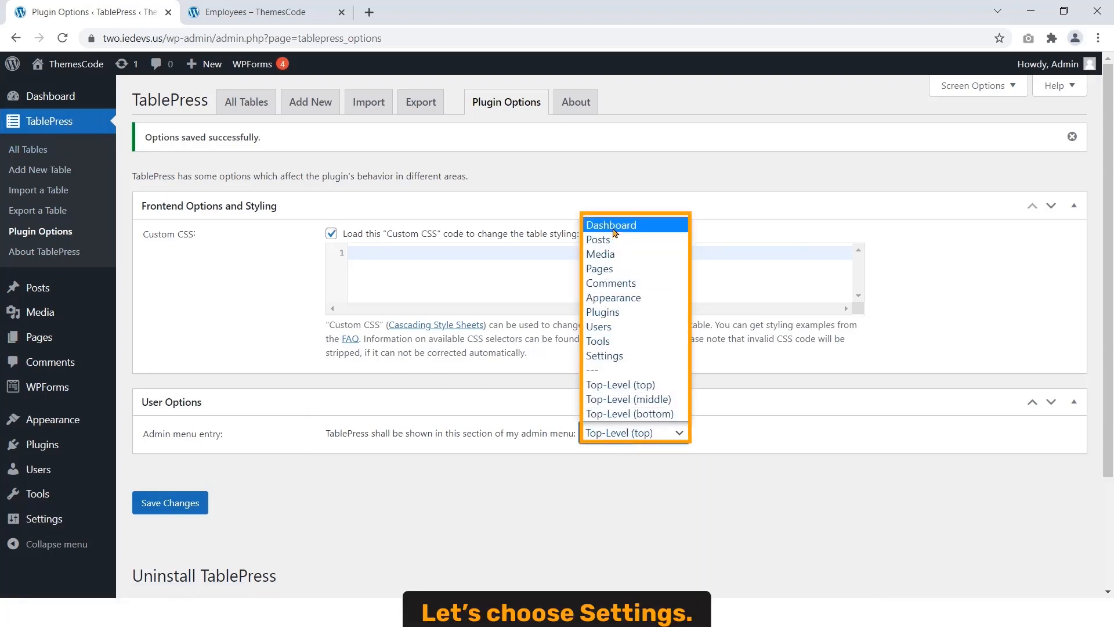
click(625, 355)
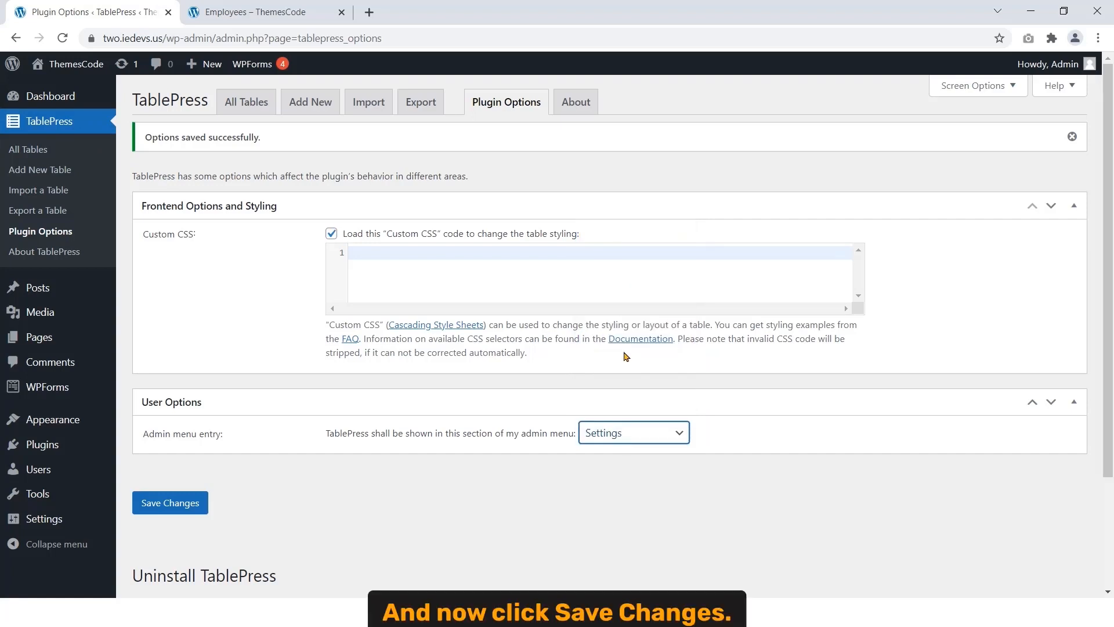
click(168, 510)
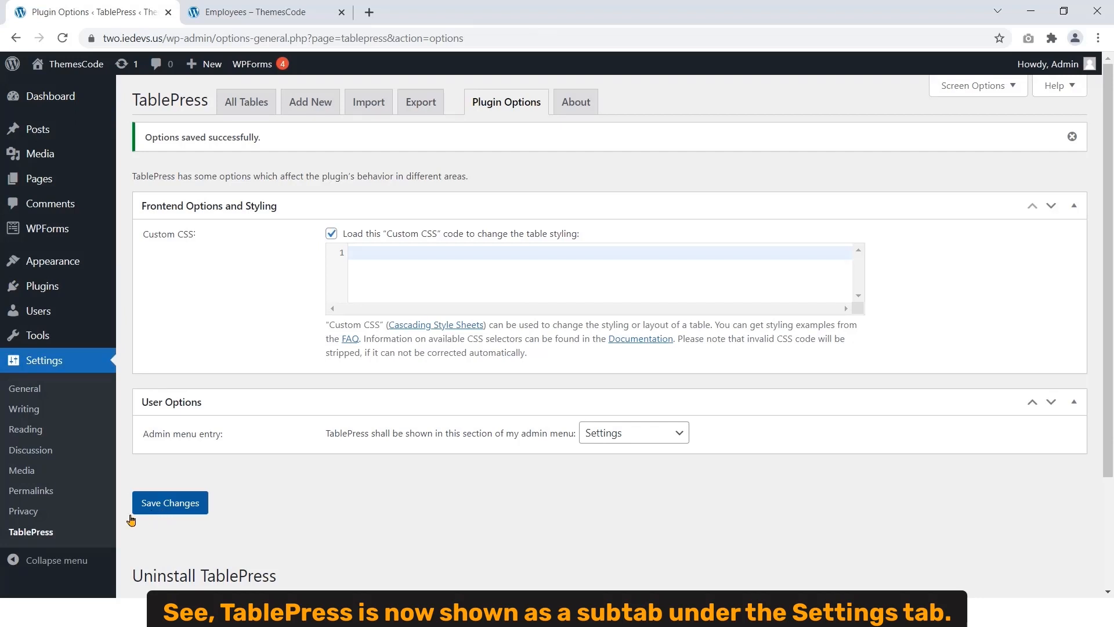
Step: Look through the About TablePress page
click(580, 114)
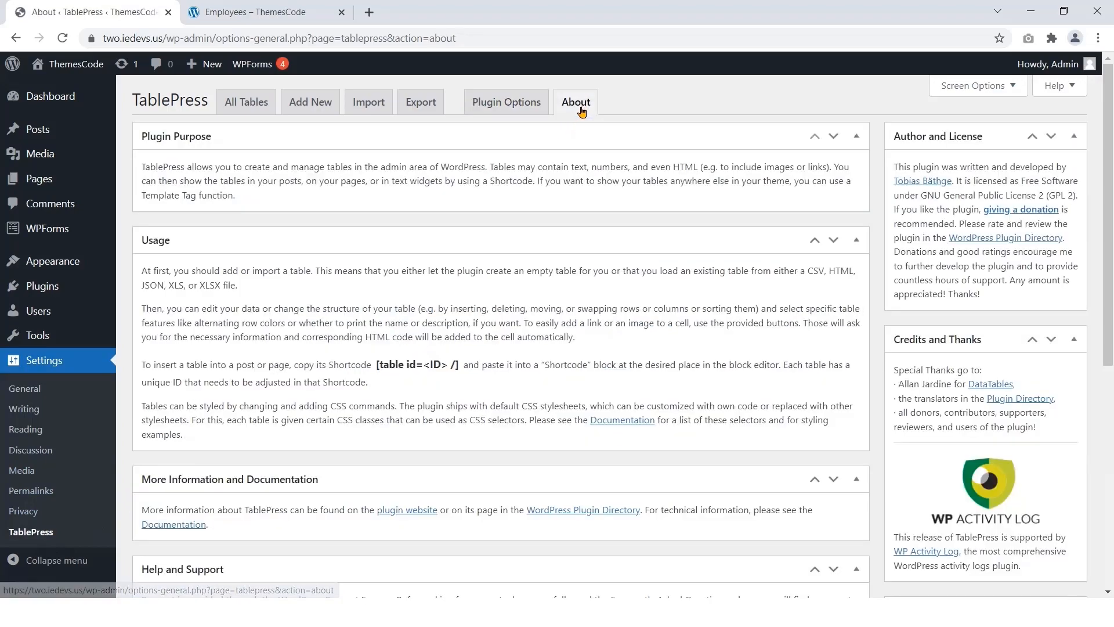
scroll(455, 291, down, 7)
scroll(398, 407, up, 3)
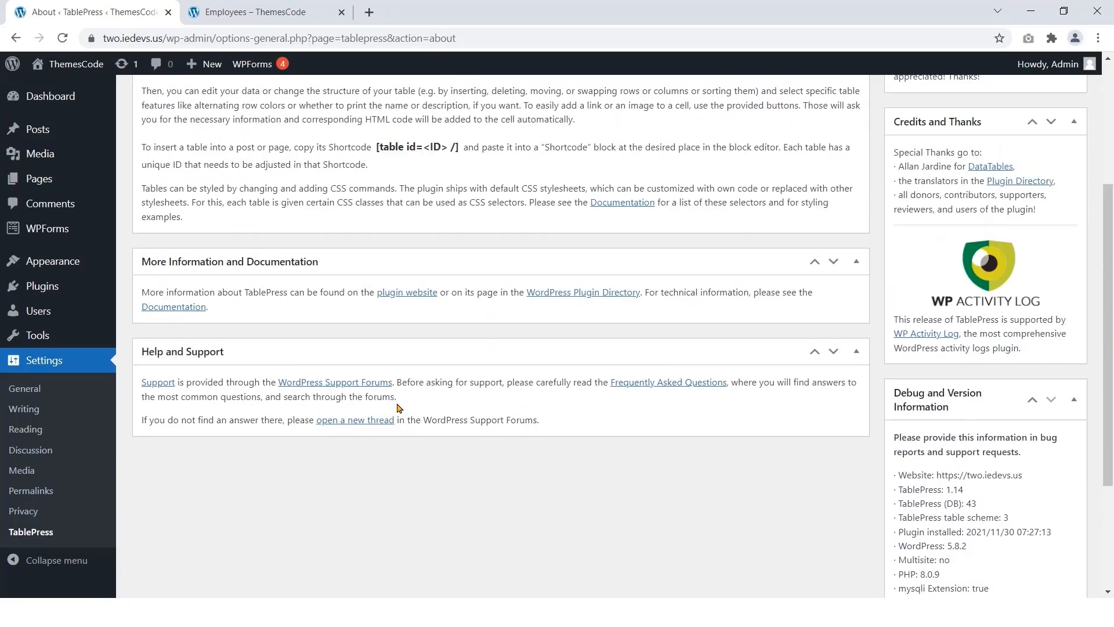
scroll(195, 277, up, 3)
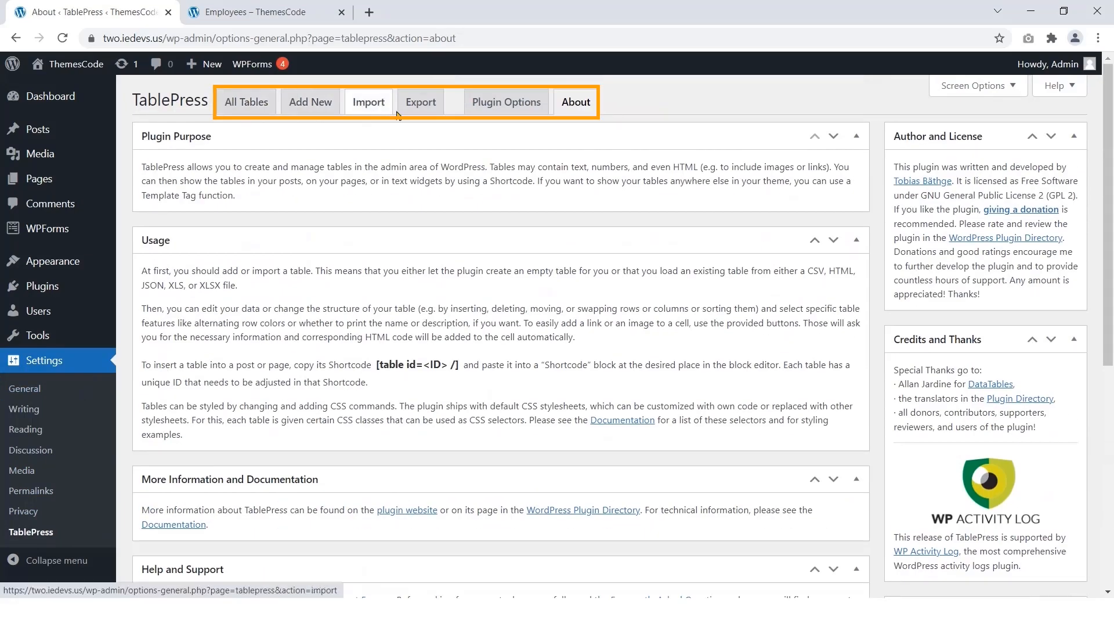